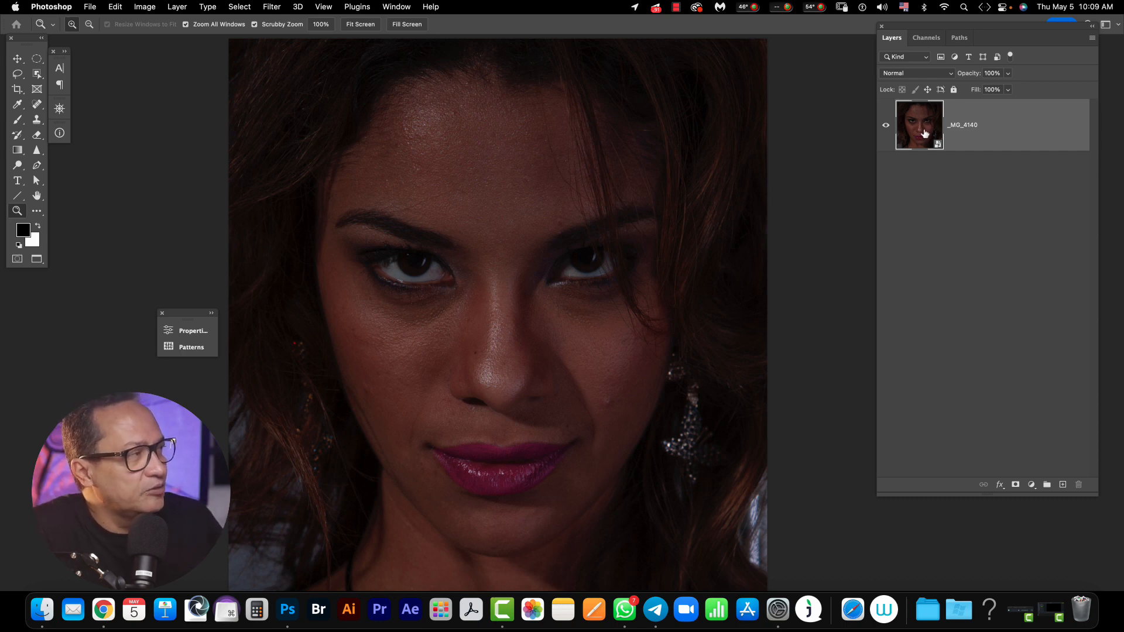
double_click(899, 128)
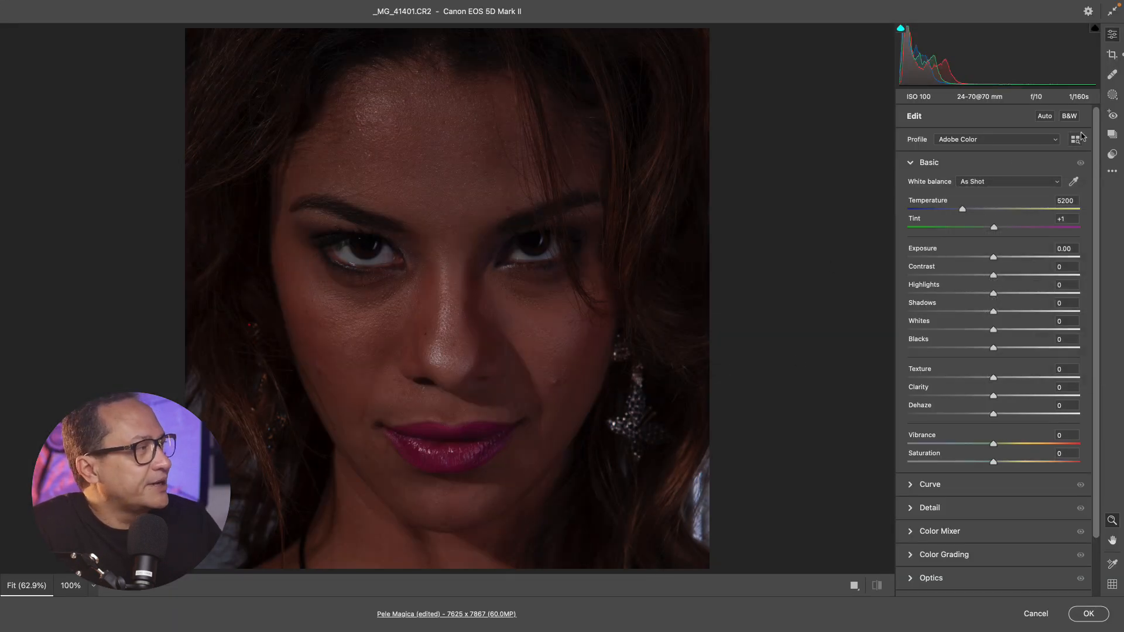
left_click(1111, 170)
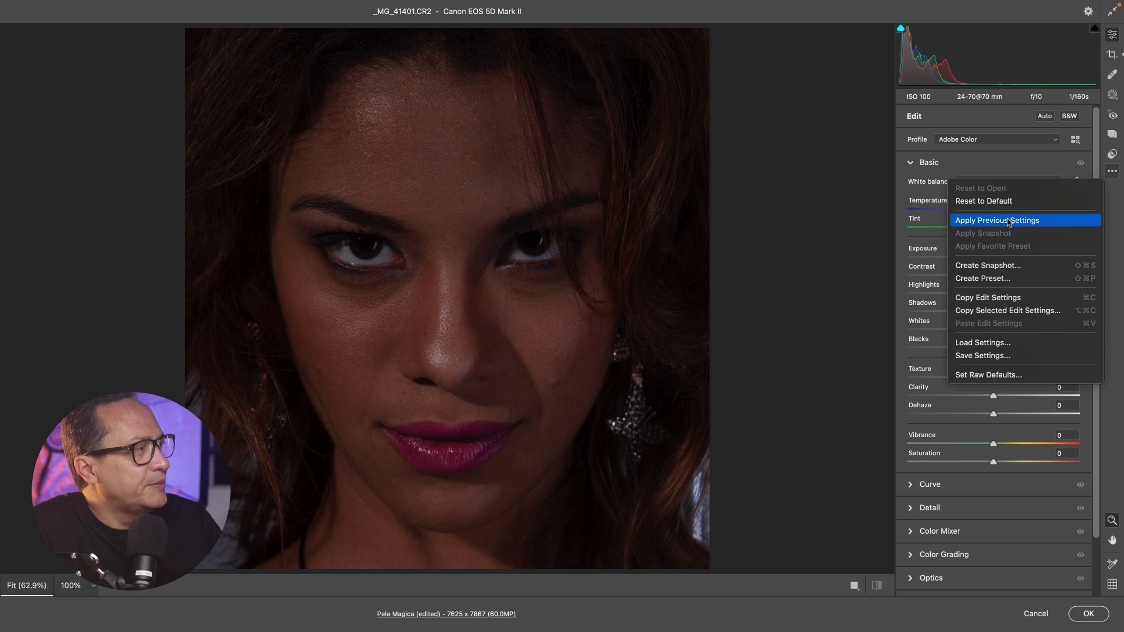
left_click(993, 202)
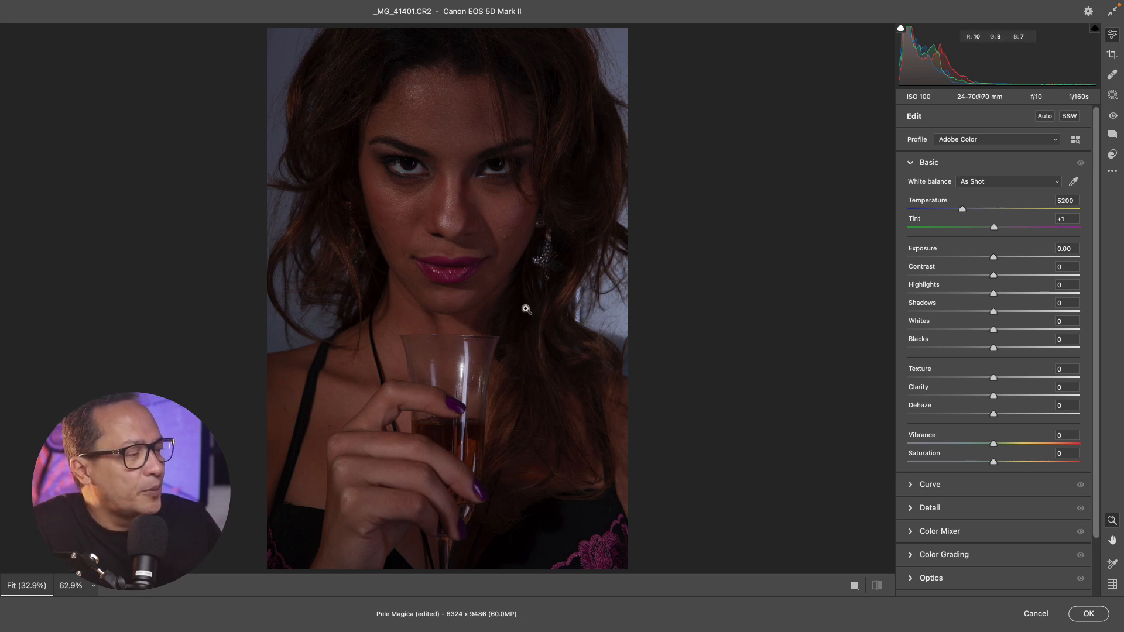
left_click_drag(429, 321, 440, 329)
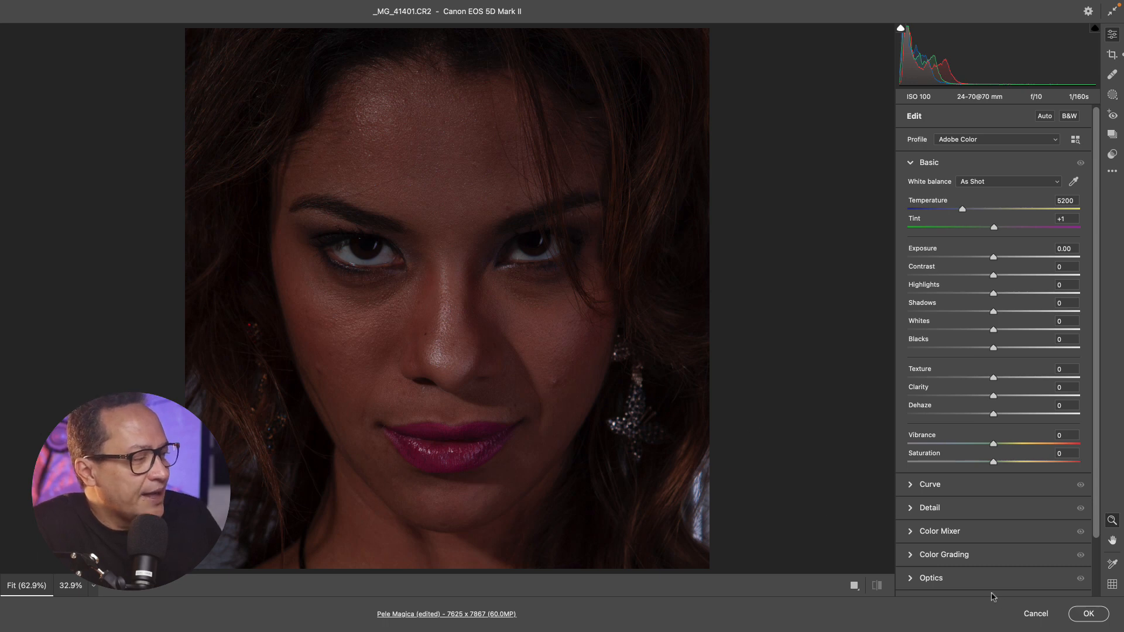
left_click(1033, 617)
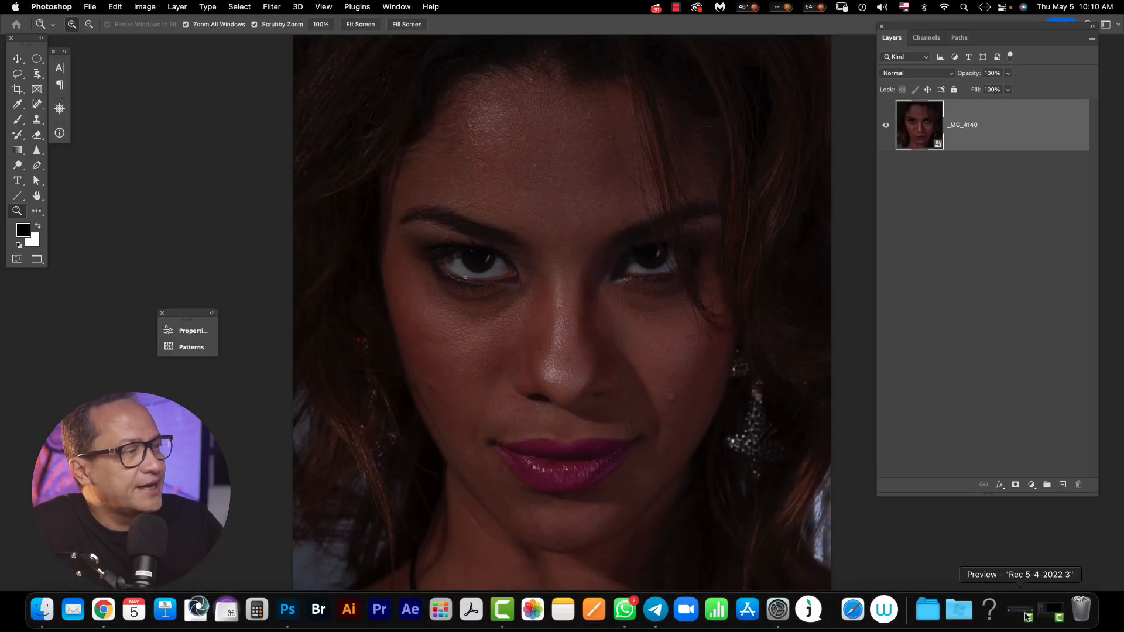
left_click_drag(580, 296, 529, 296)
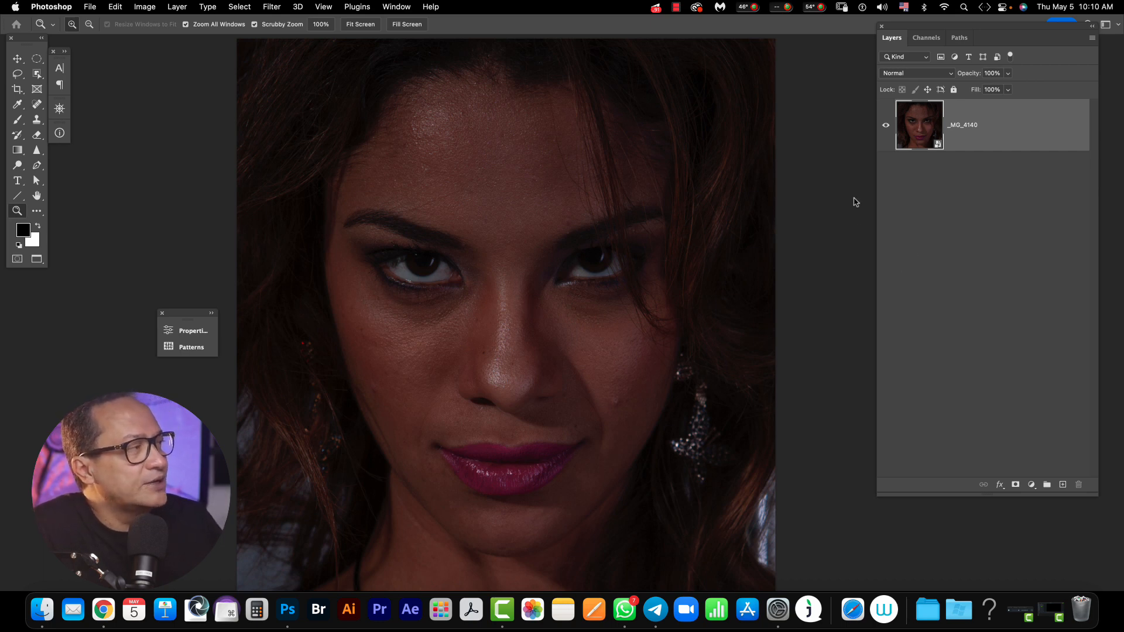
Create two independent smart object copies of the _MG_4140 layer with New Smart Object via Copy
right_click(1007, 133)
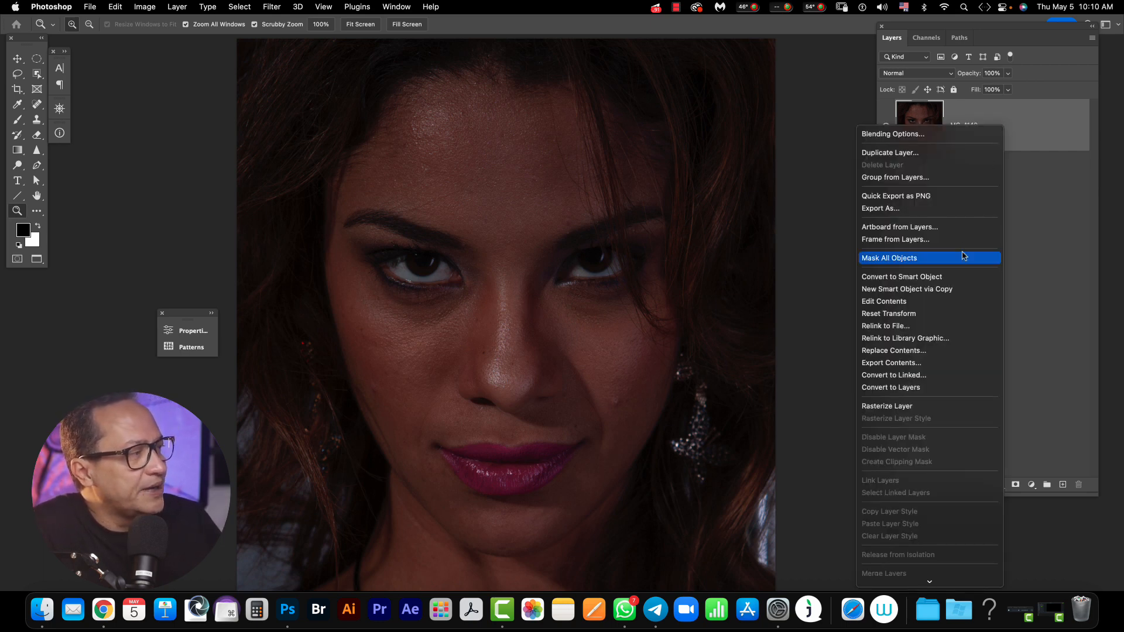
left_click(940, 289)
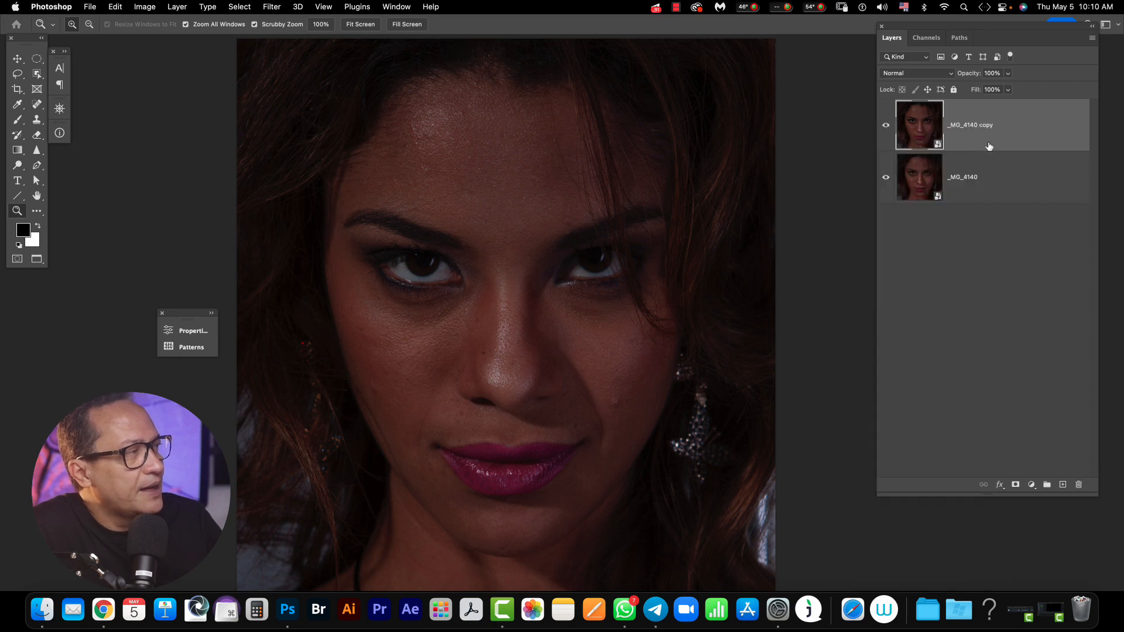
right_click(1007, 130)
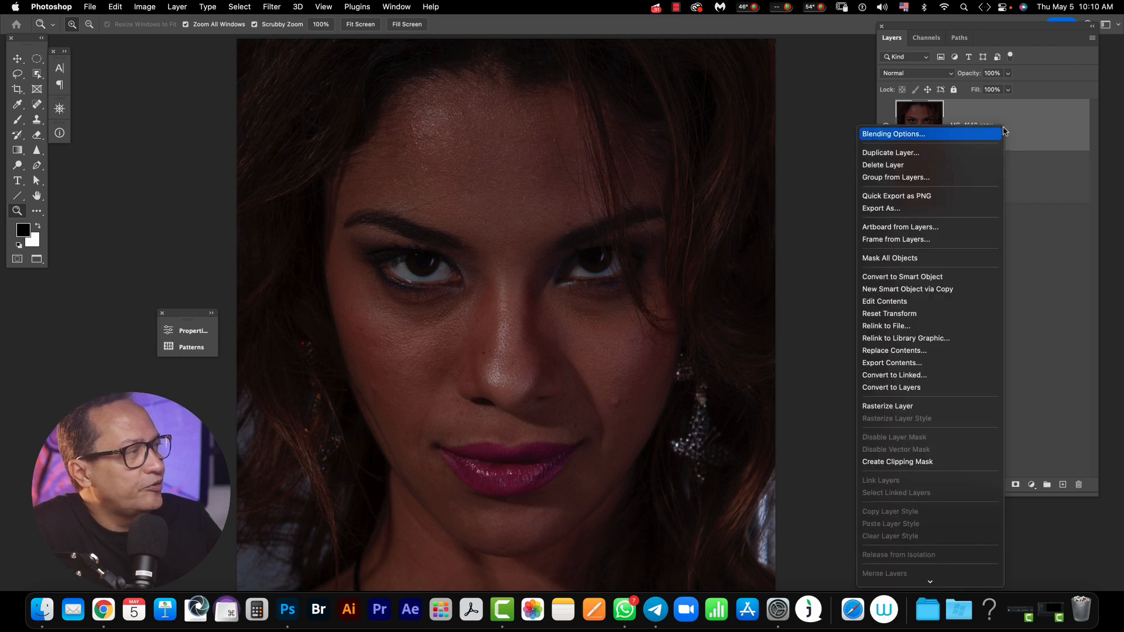
left_click(935, 291)
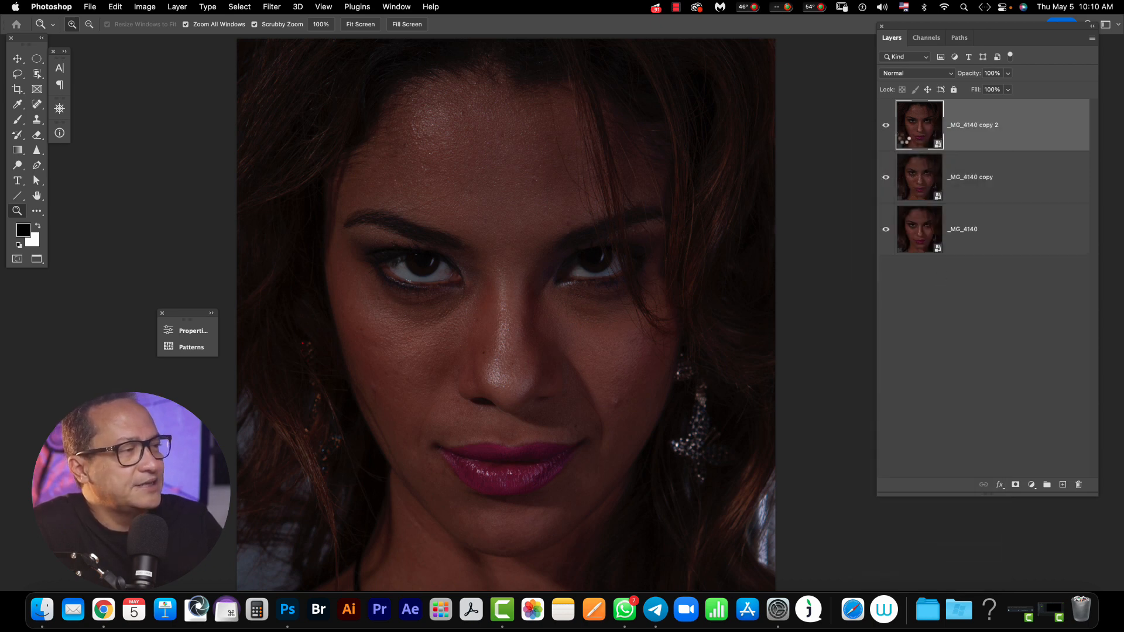
Edit the topmost copy's raw settings to Exposure +1.15, Texture +45 and Clarity +17
double_click(905, 139)
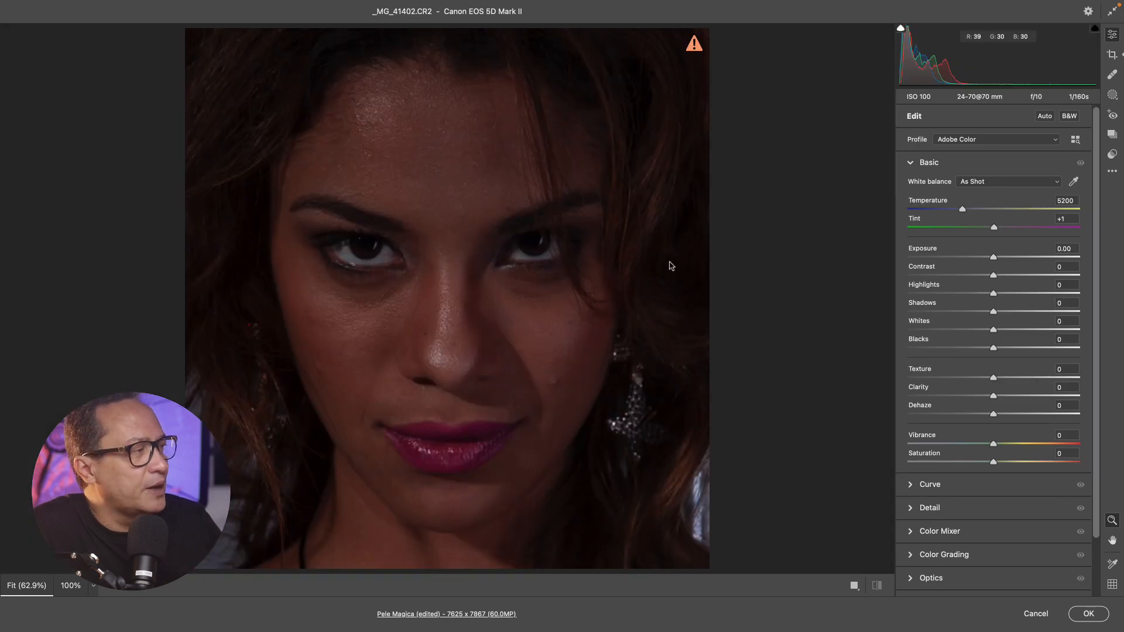
left_click(1011, 258)
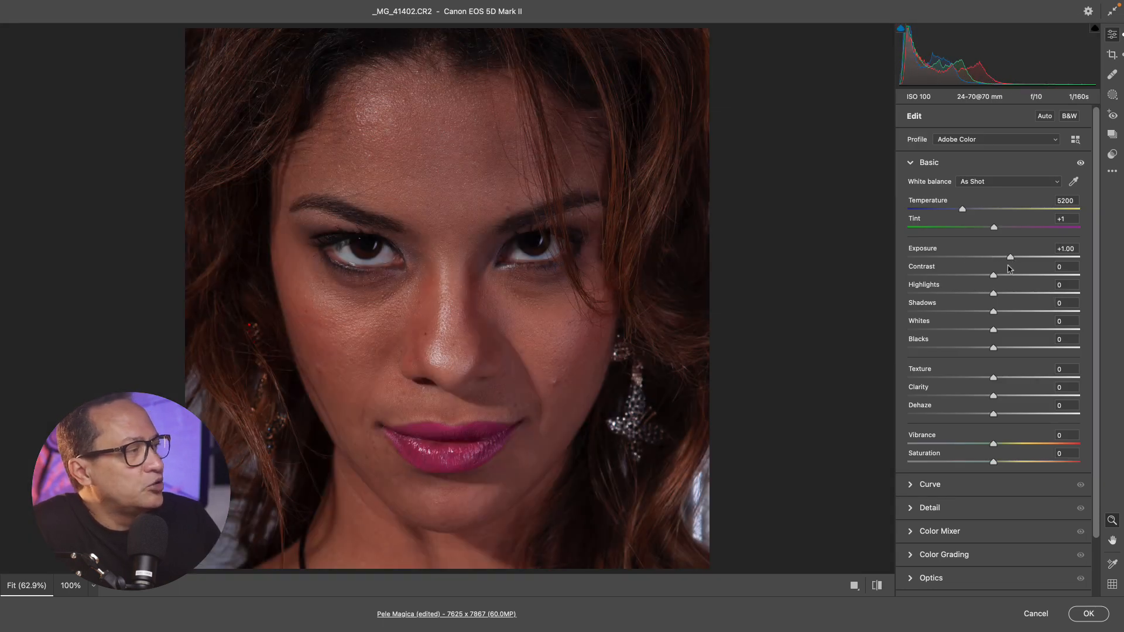
left_click_drag(1012, 258, 1015, 259)
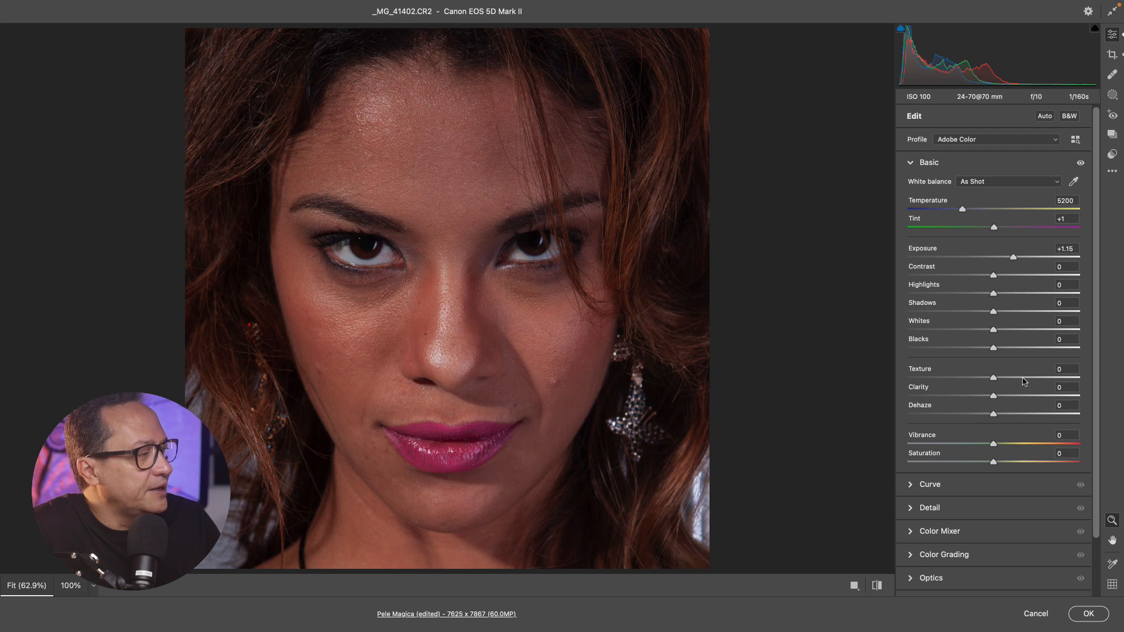
left_click(1023, 378)
left_click(1032, 379)
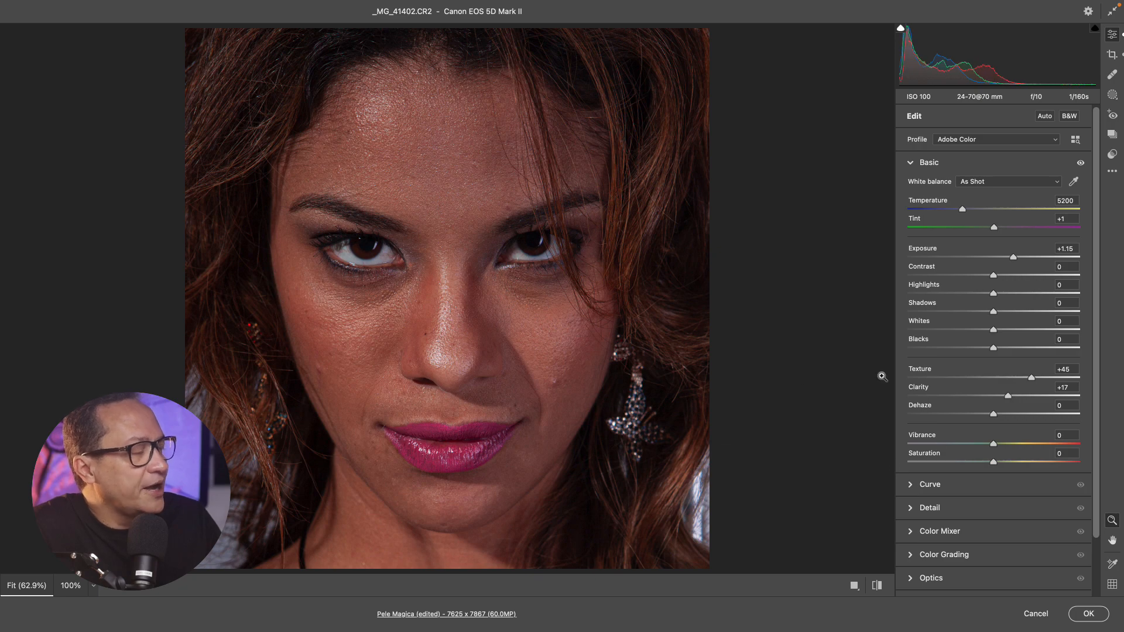
left_click(1088, 613)
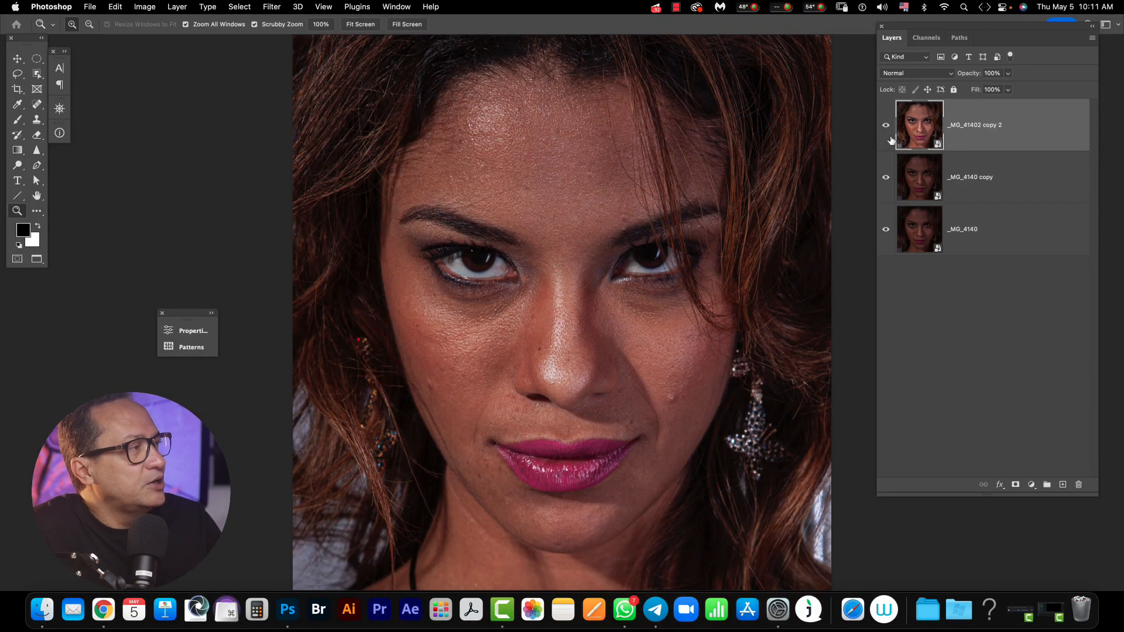
Hide the brightened top copy and rename it High Light, and rename the middle copy Low Light
left_click(886, 126)
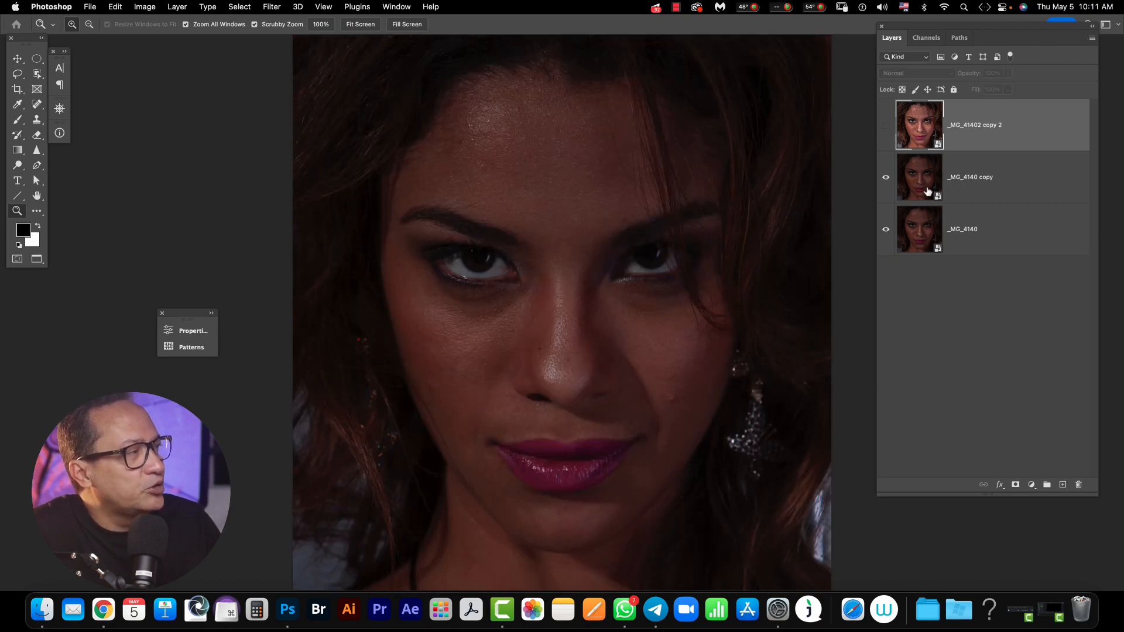
double_click(985, 124)
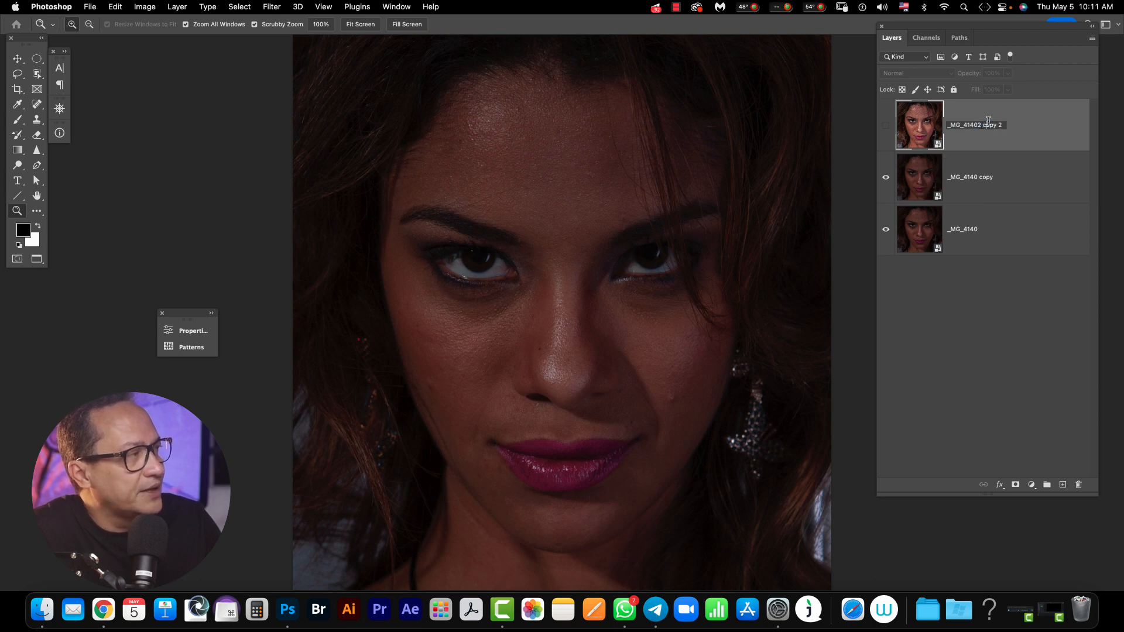
type("High Light")
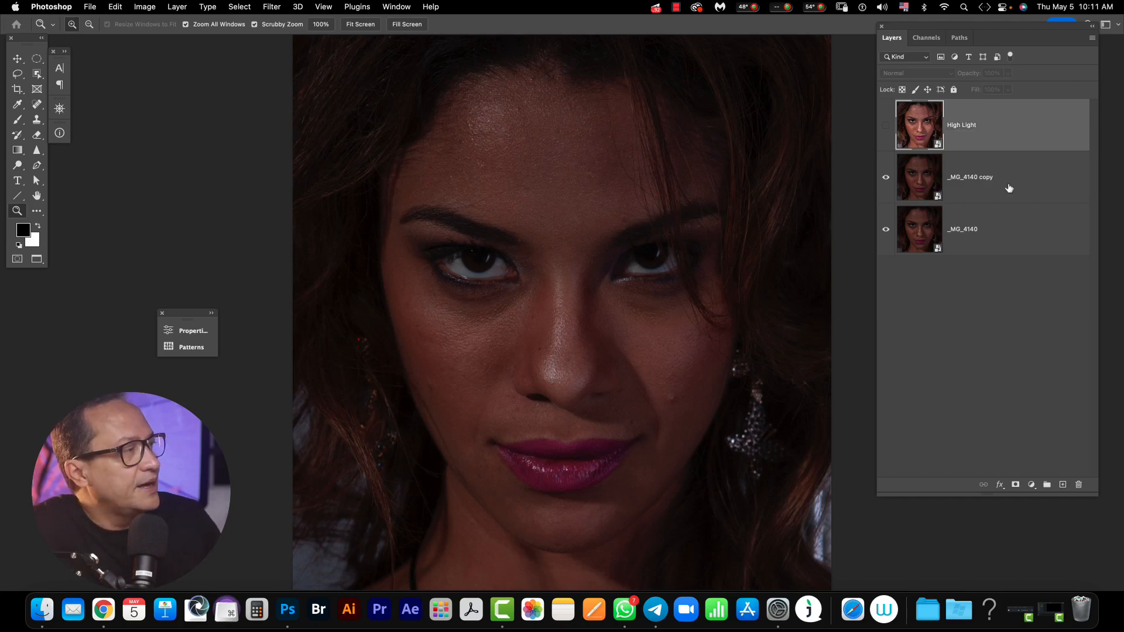
double_click(979, 177)
type("Low Light")
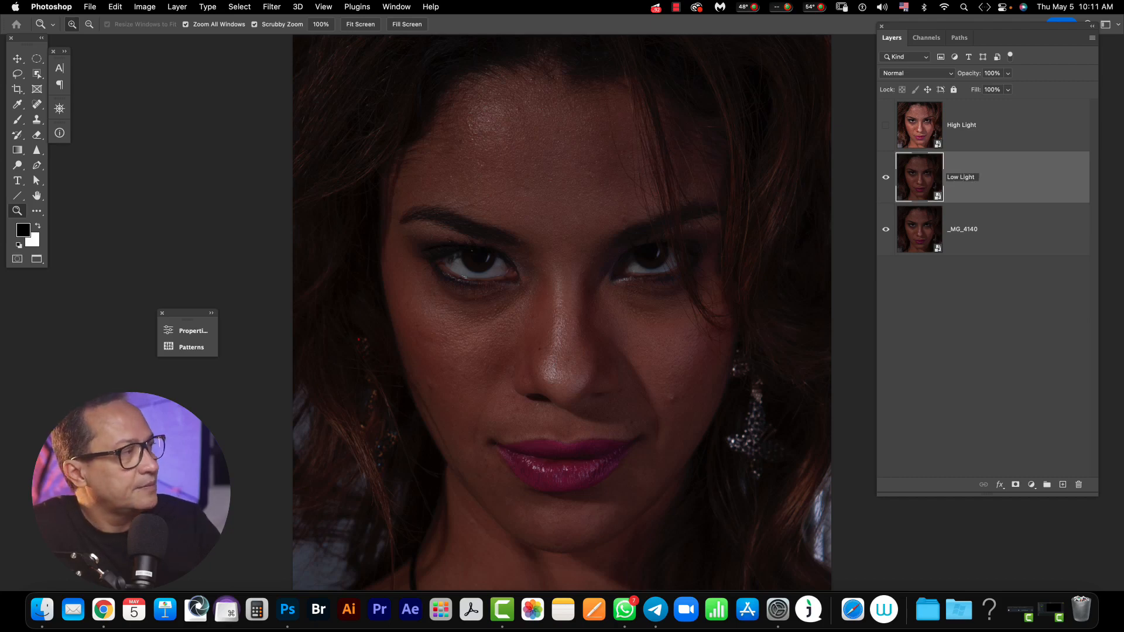
key("Return")
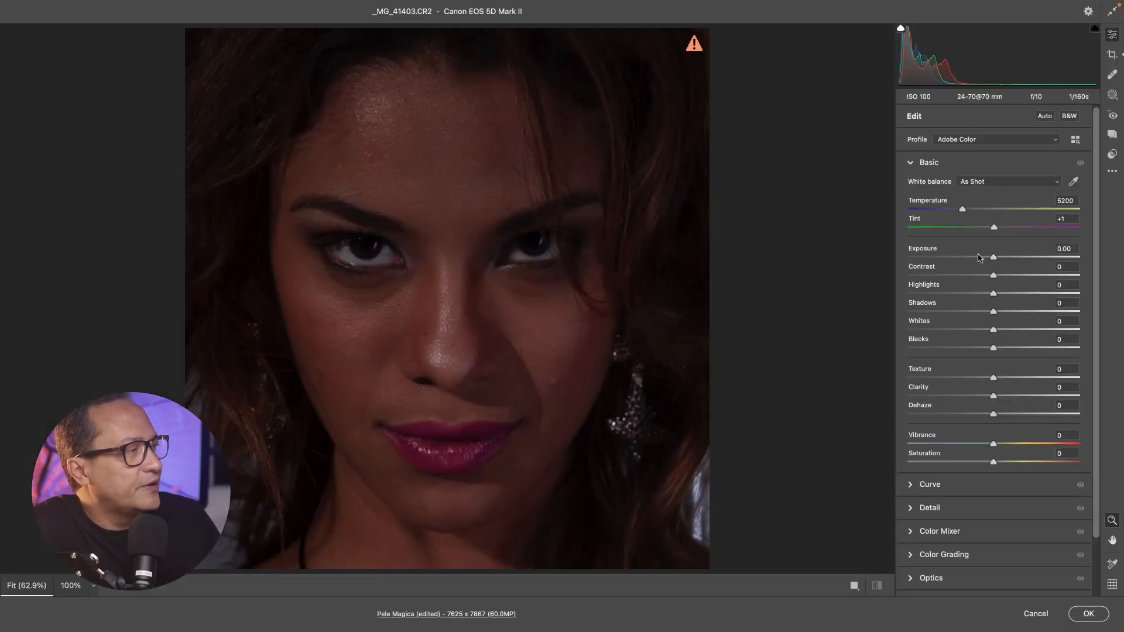
Edit the Low Light layer's raw settings to Exposure -0.60, Texture +58 and Clarity +28
left_click(983, 258)
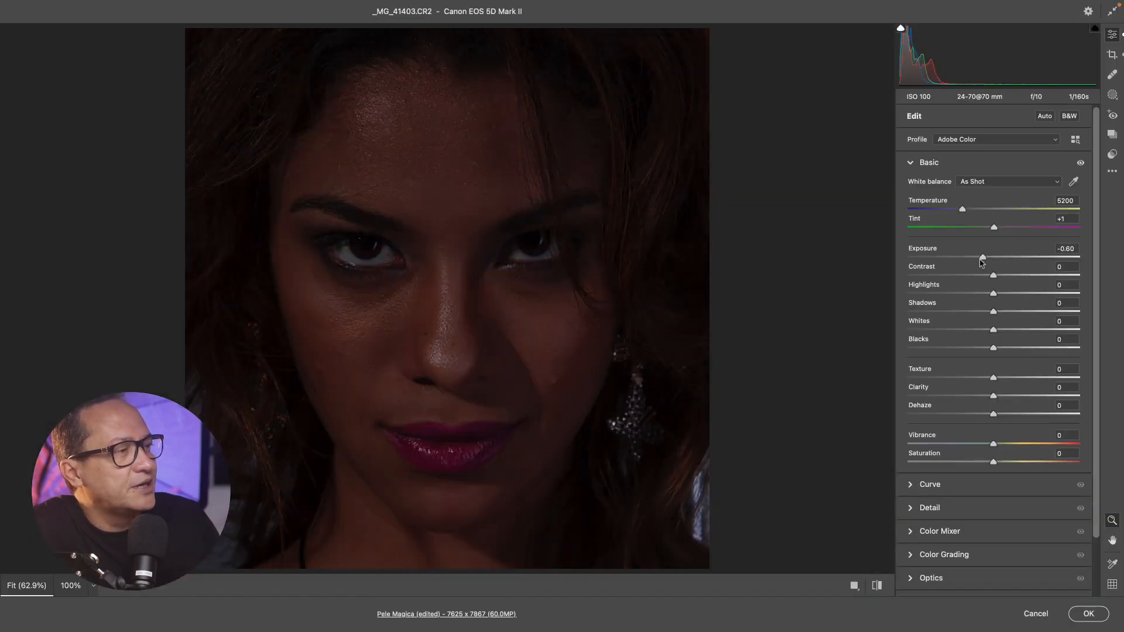
left_click(1043, 379)
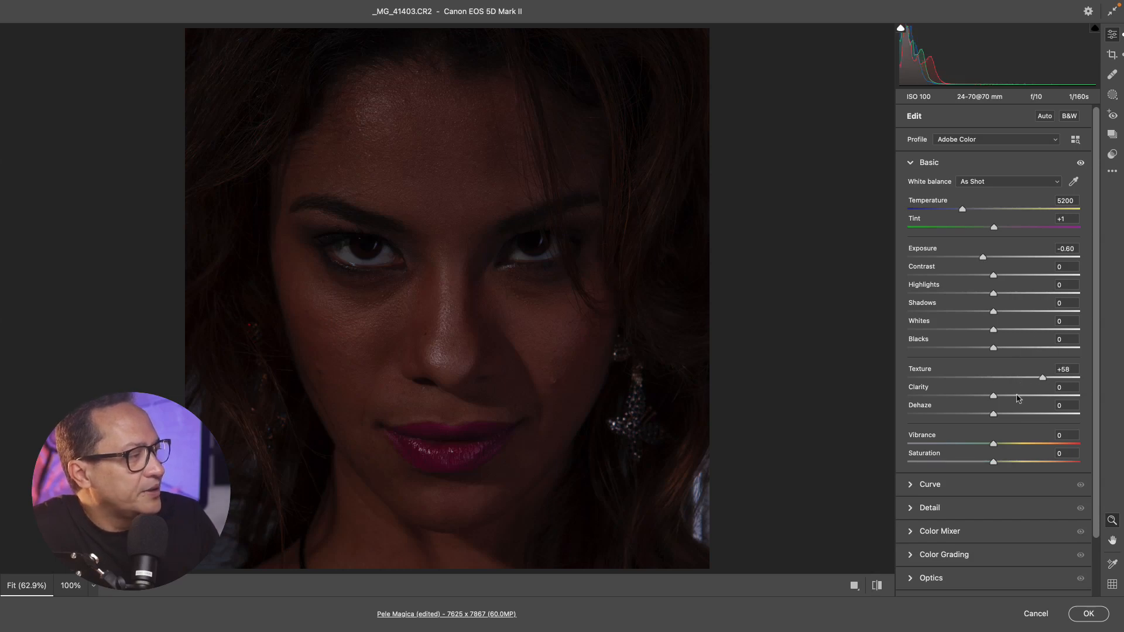
left_click(1019, 397)
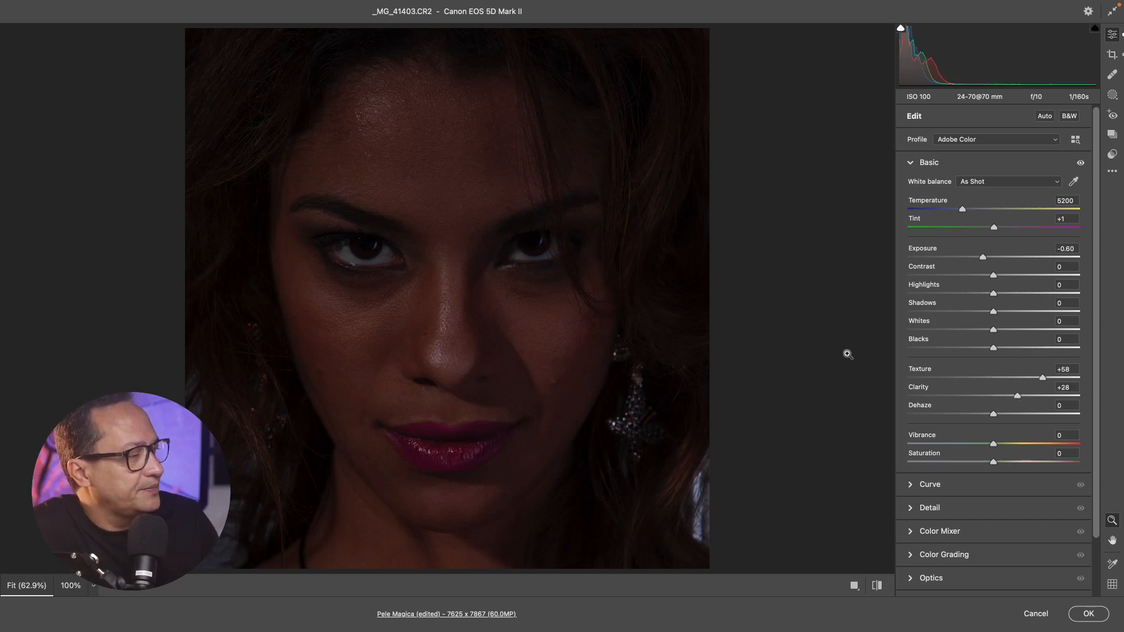
left_click(1076, 615)
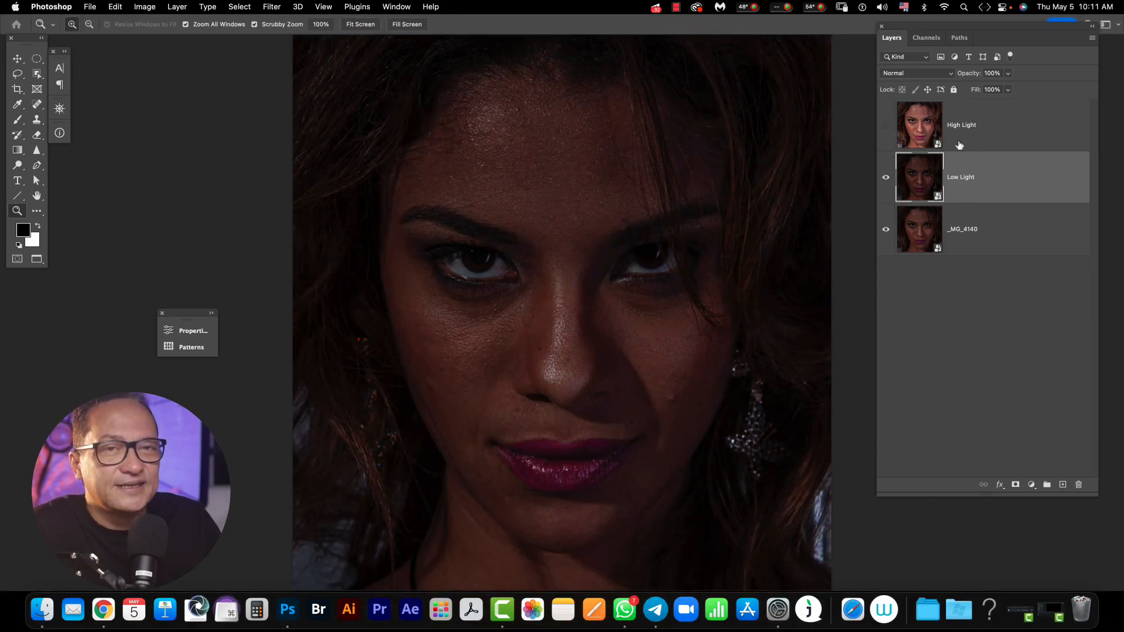
Show the High Light layer, hide the Low Light layer, and make High Light the active layer
left_click(886, 125)
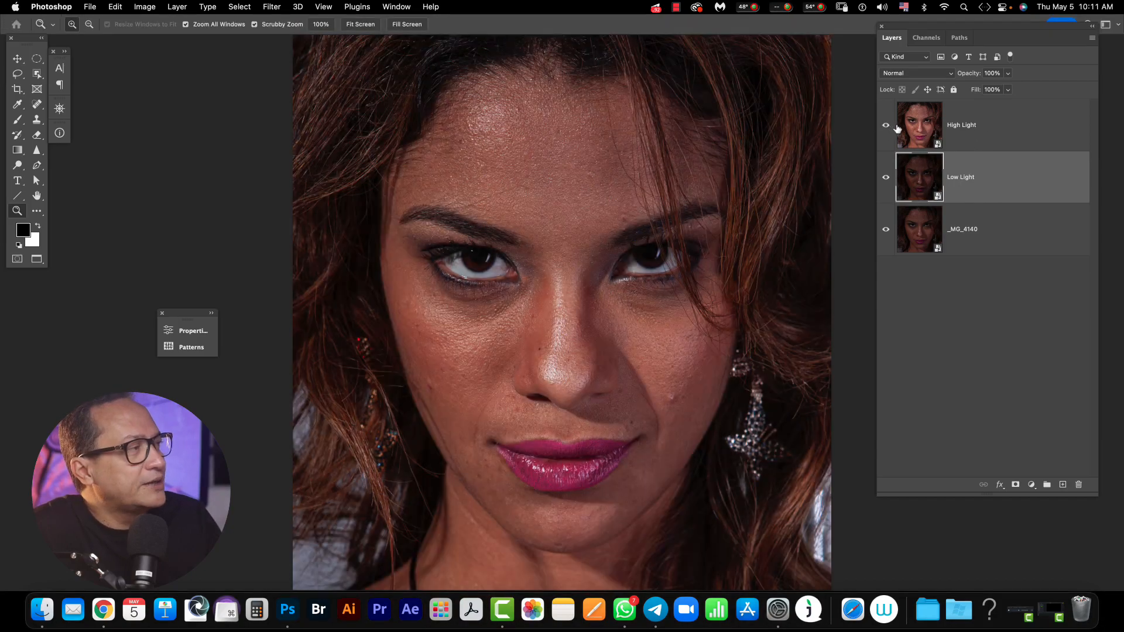
left_click(887, 182)
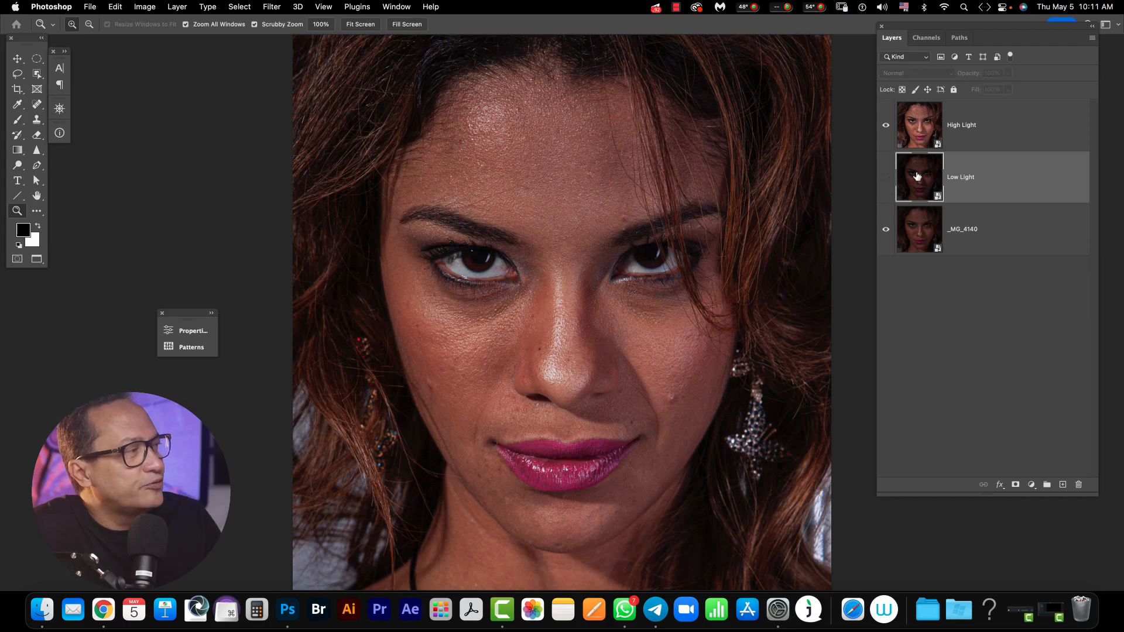
left_click(986, 135)
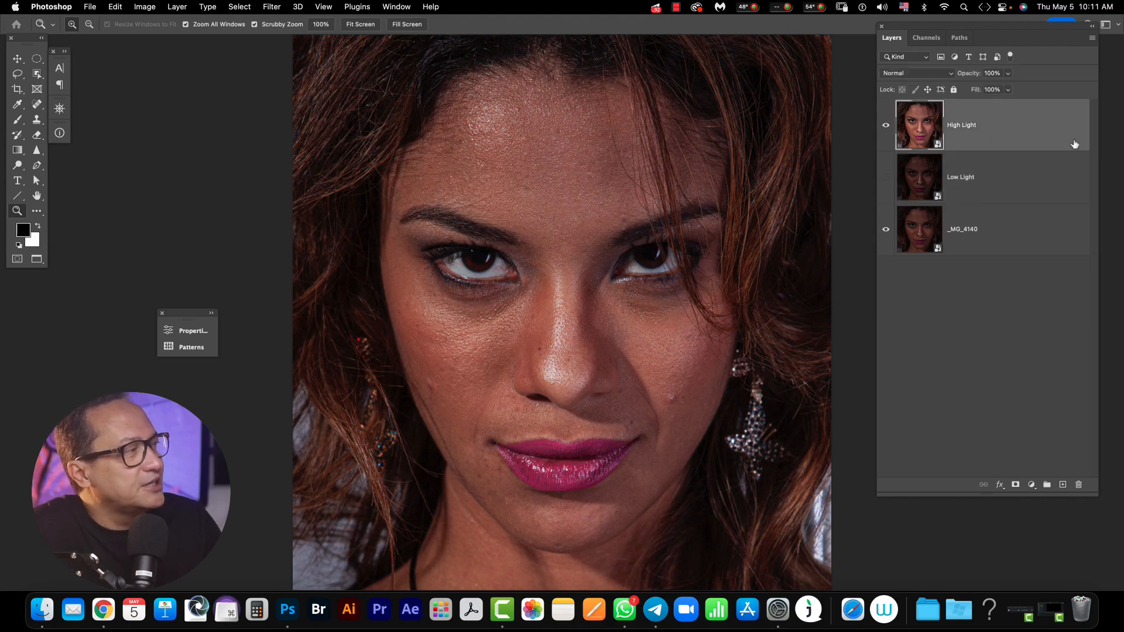
Set the High Light layer's Blend If for the underlying layer's highlights to a split range of 110 / 255
double_click(1009, 125)
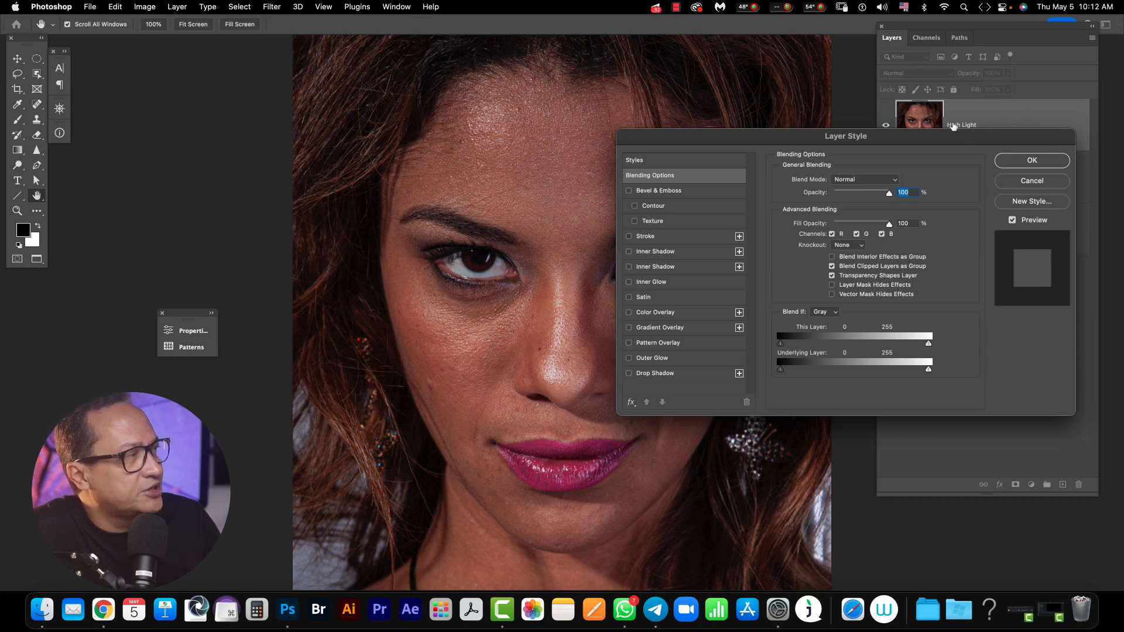
left_click_drag(937, 139, 907, 178)
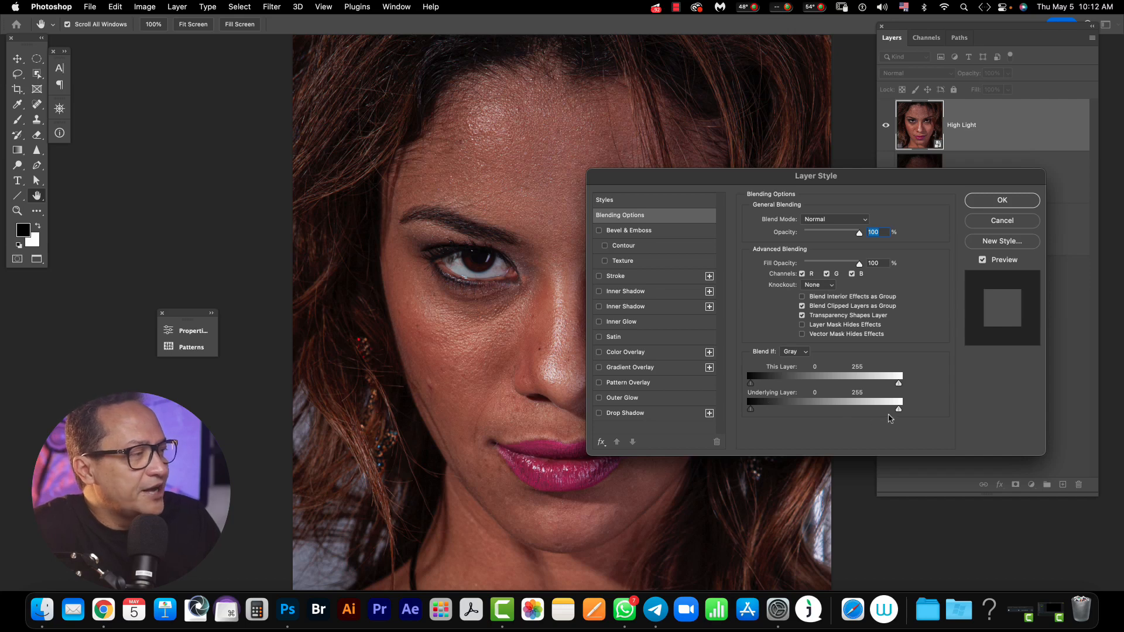
left_click_drag(897, 411, 872, 412)
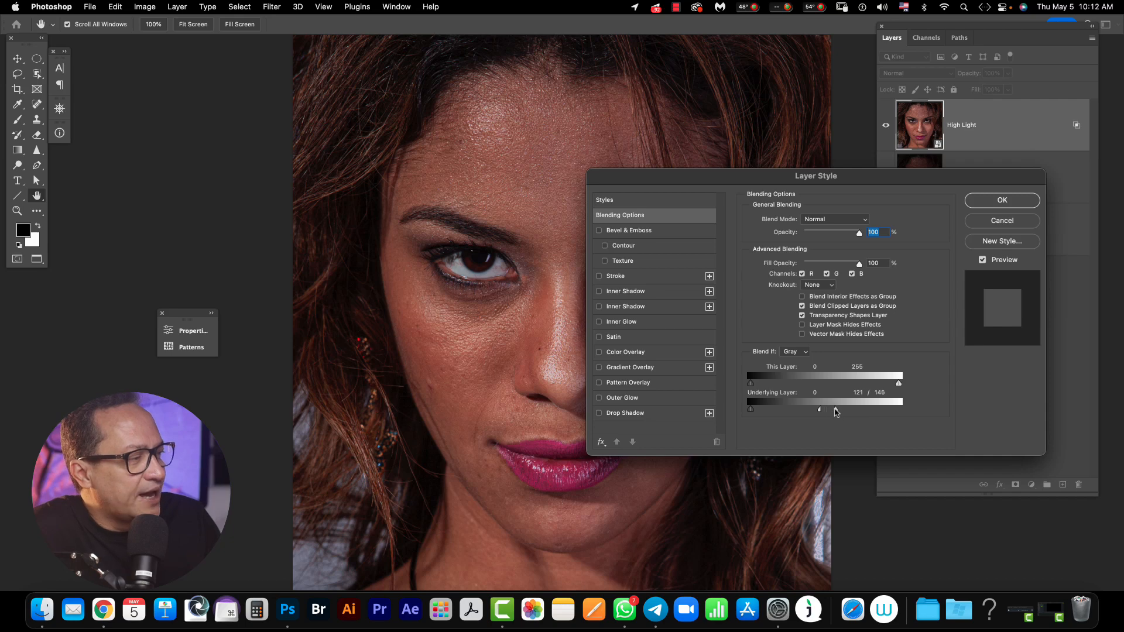
mouse_move(823, 412)
left_mouse_down()
mouse_move(907, 414)
mouse_move(825, 415)
left_mouse_up()
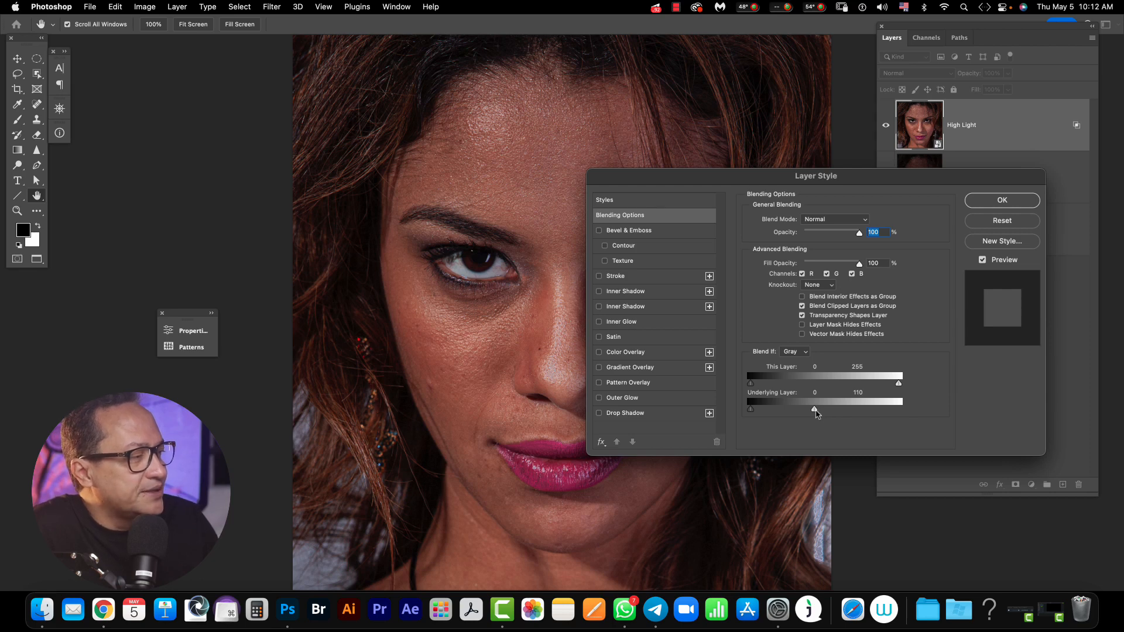
left_click_drag(816, 411, 890, 416)
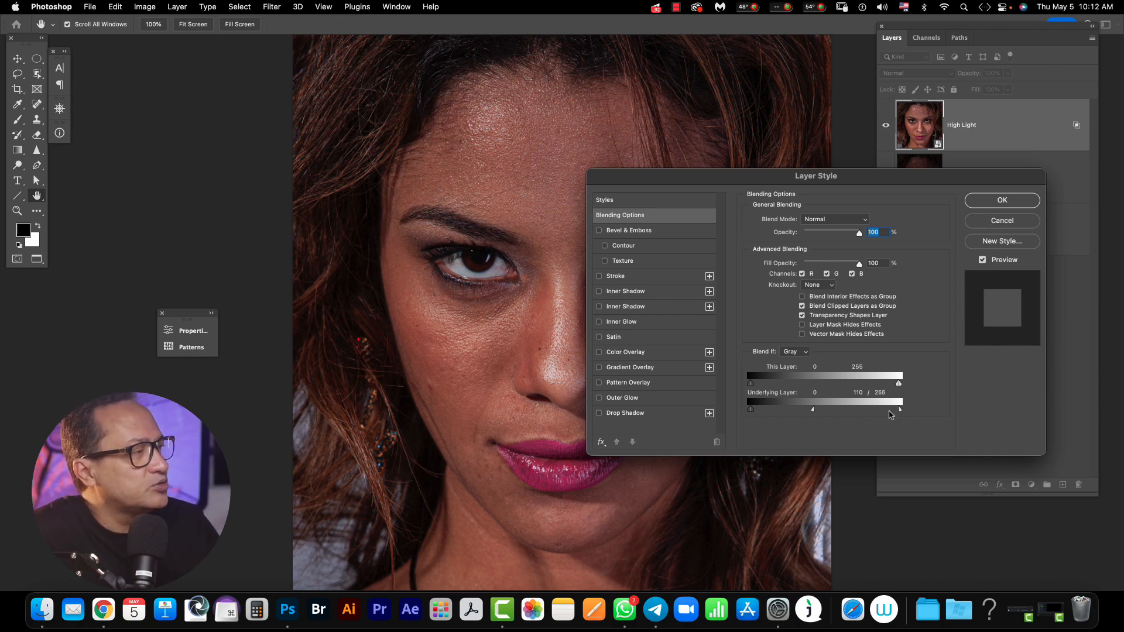
left_click(1000, 200)
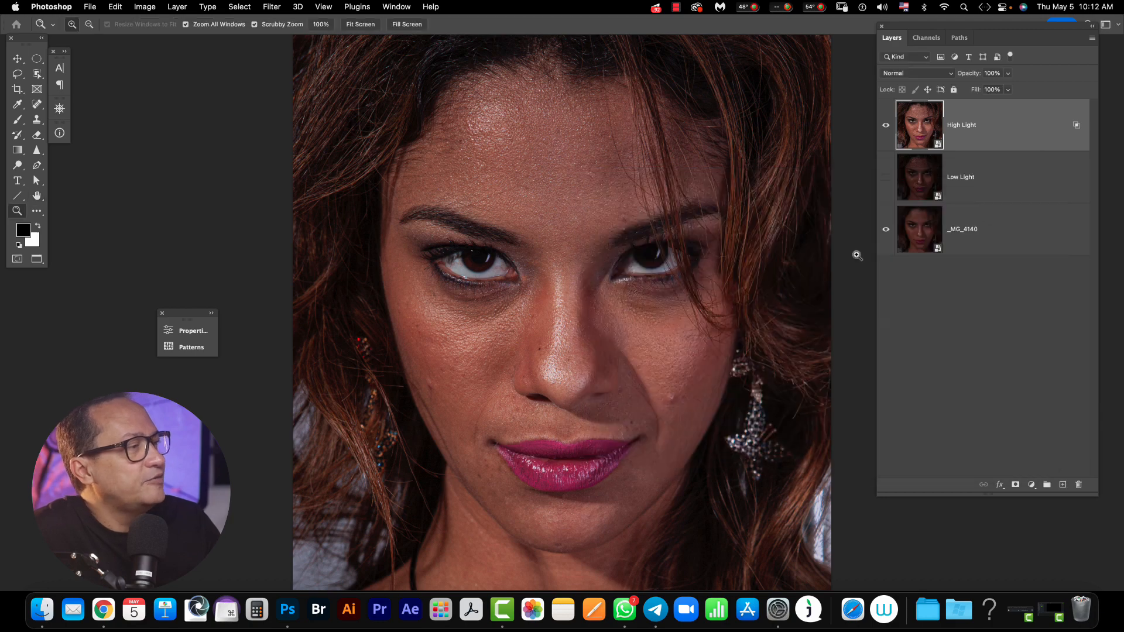
Make the Low Light layer visible again and select it
left_click(885, 177)
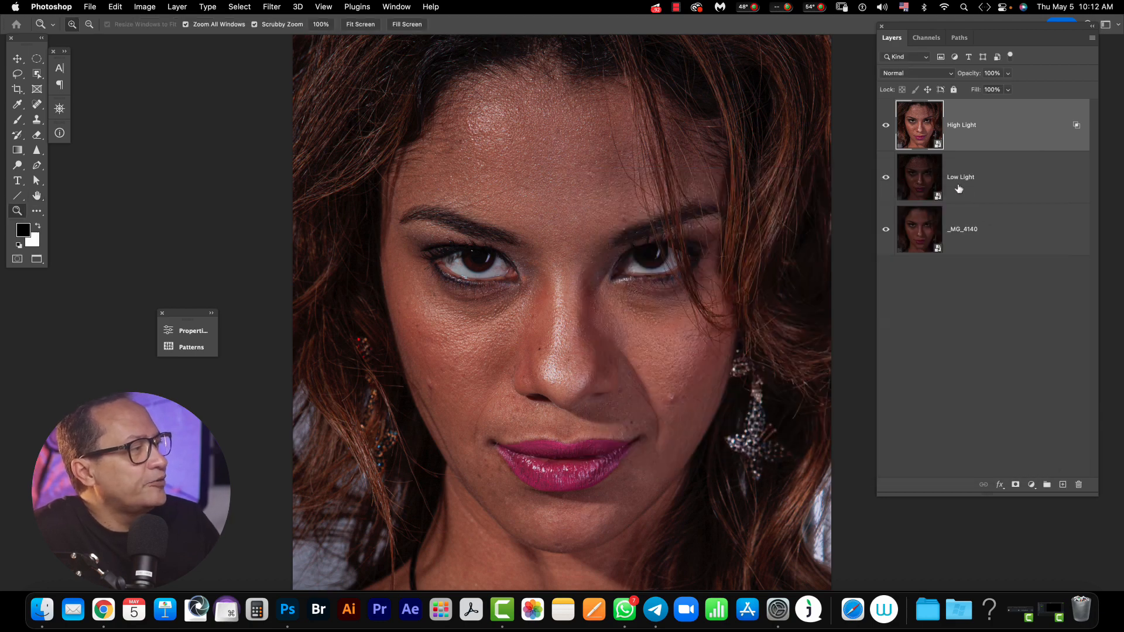
left_click(996, 181)
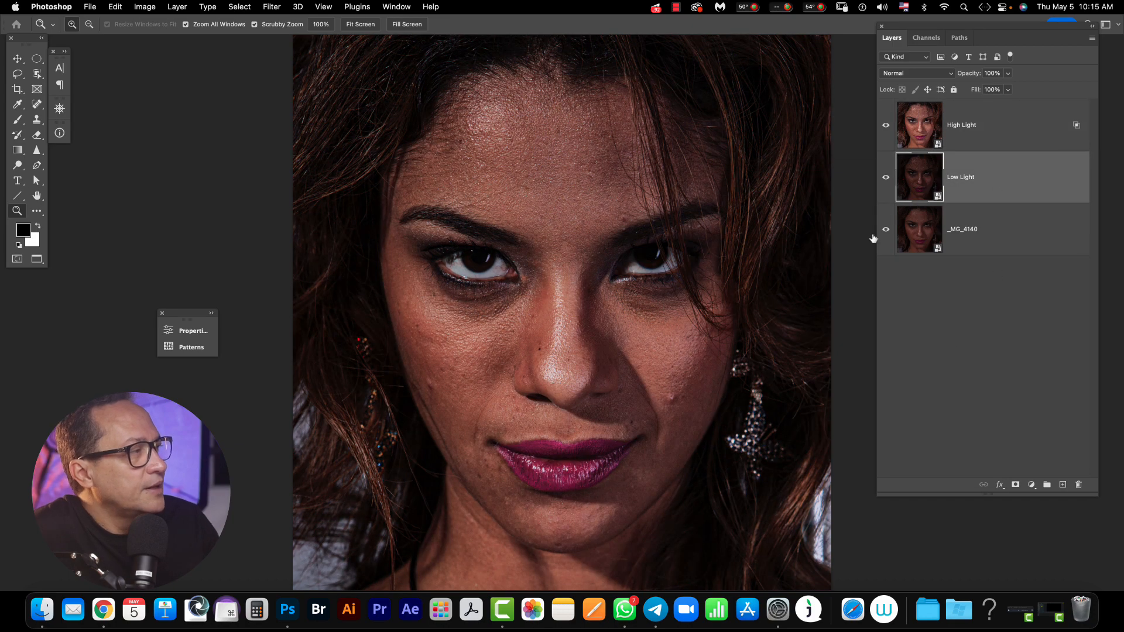
Set the Low Light layer's Blend If for the underlying layer to shadows split 0 / 83 and highlights split 197 / 255
double_click(991, 183)
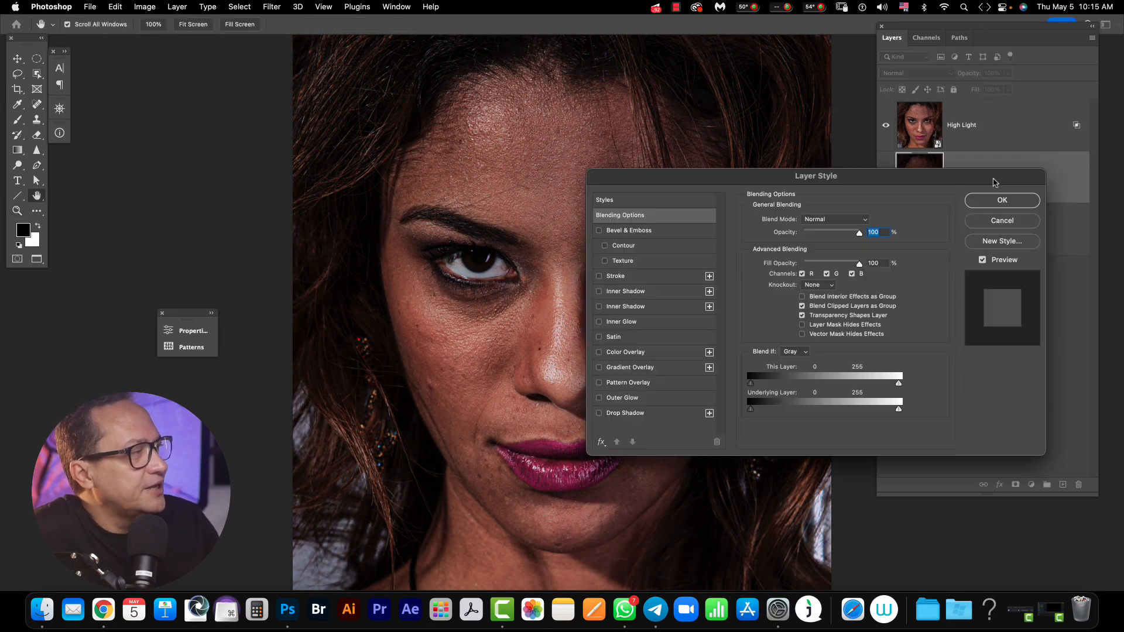
key("alt")
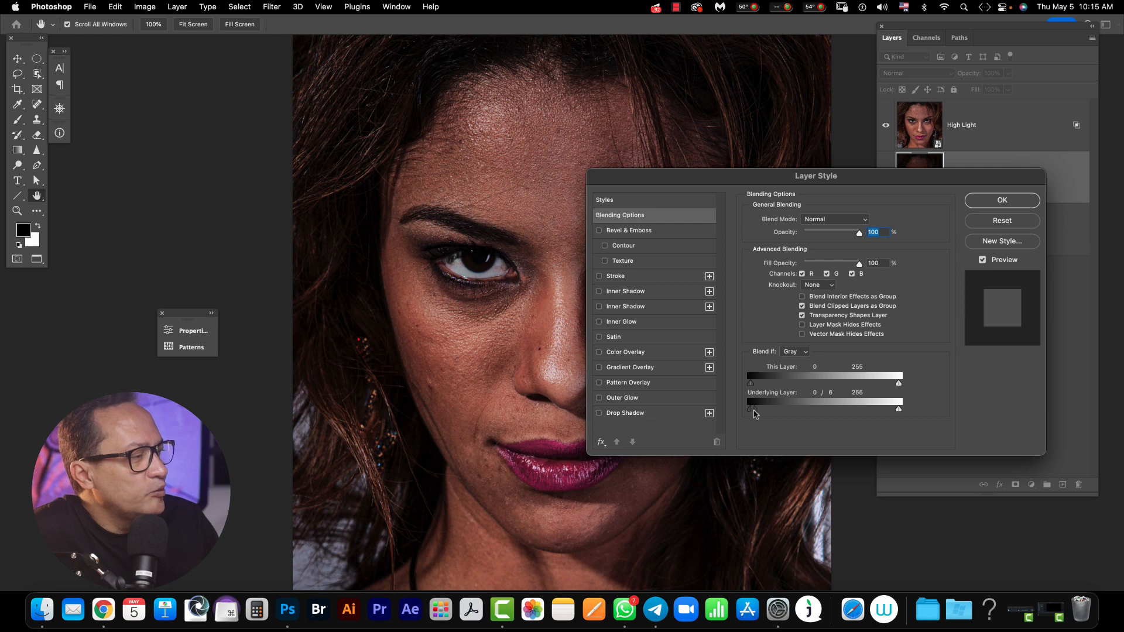
left_click_drag(754, 414, 801, 415)
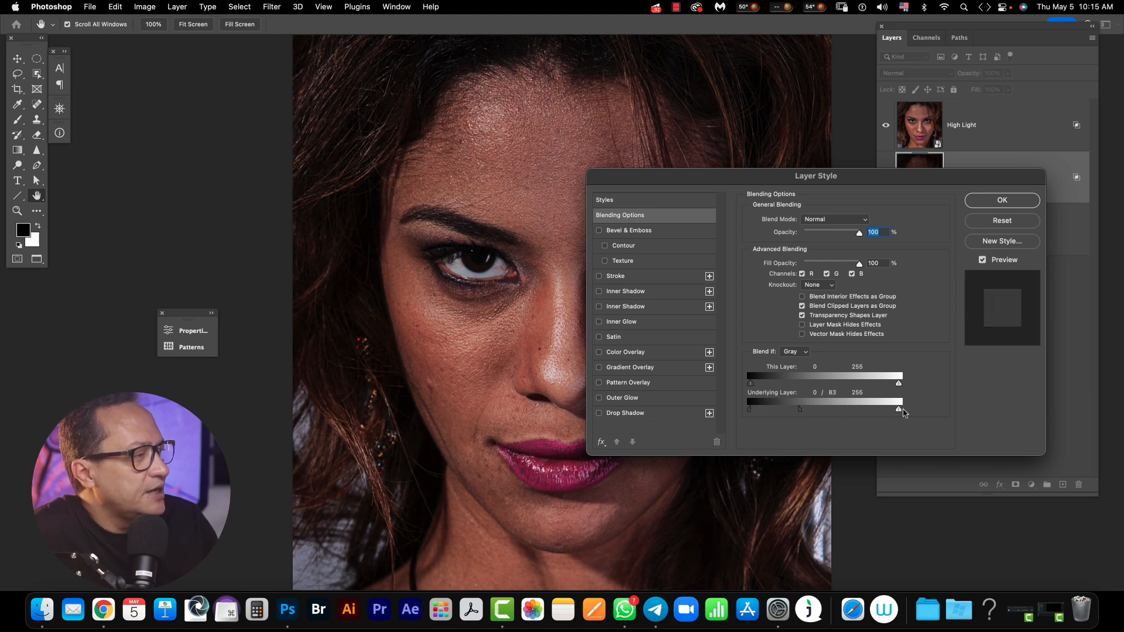
left_click_drag(899, 411, 867, 413)
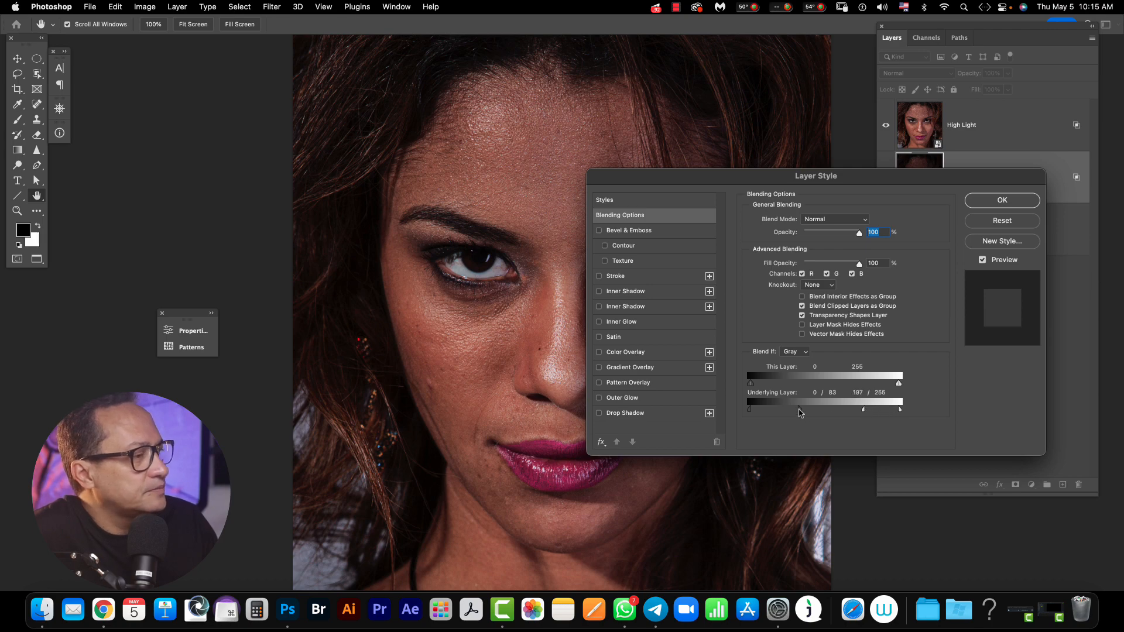
left_click(1002, 200)
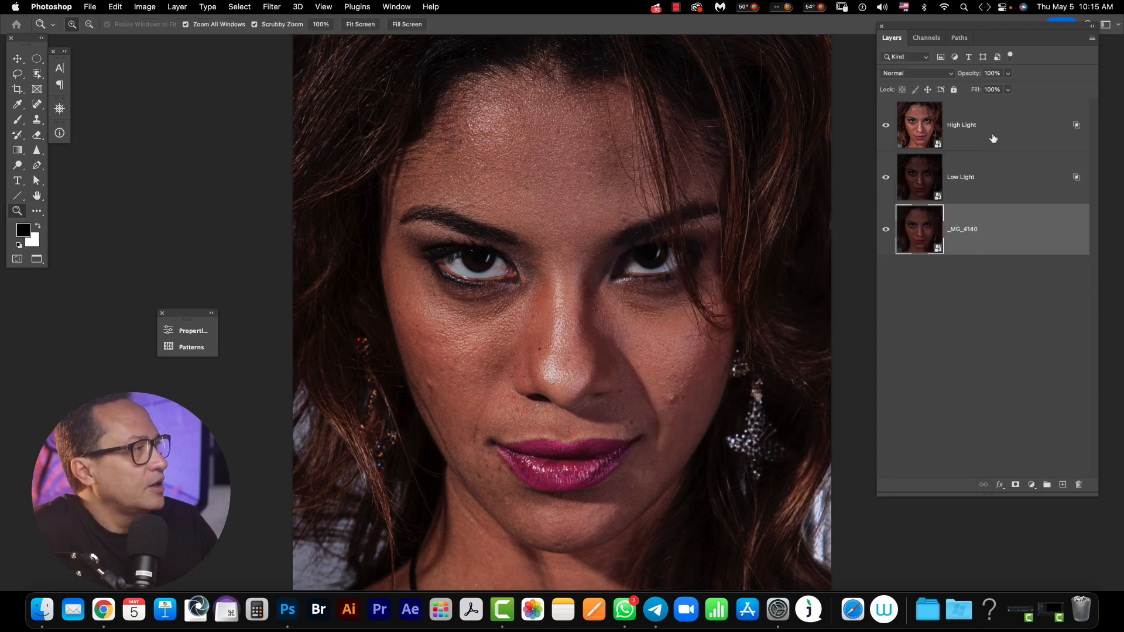
Create an independent smart object copy of the _MG_4140 layer
key("z")
left_click(982, 248)
right_click(984, 240)
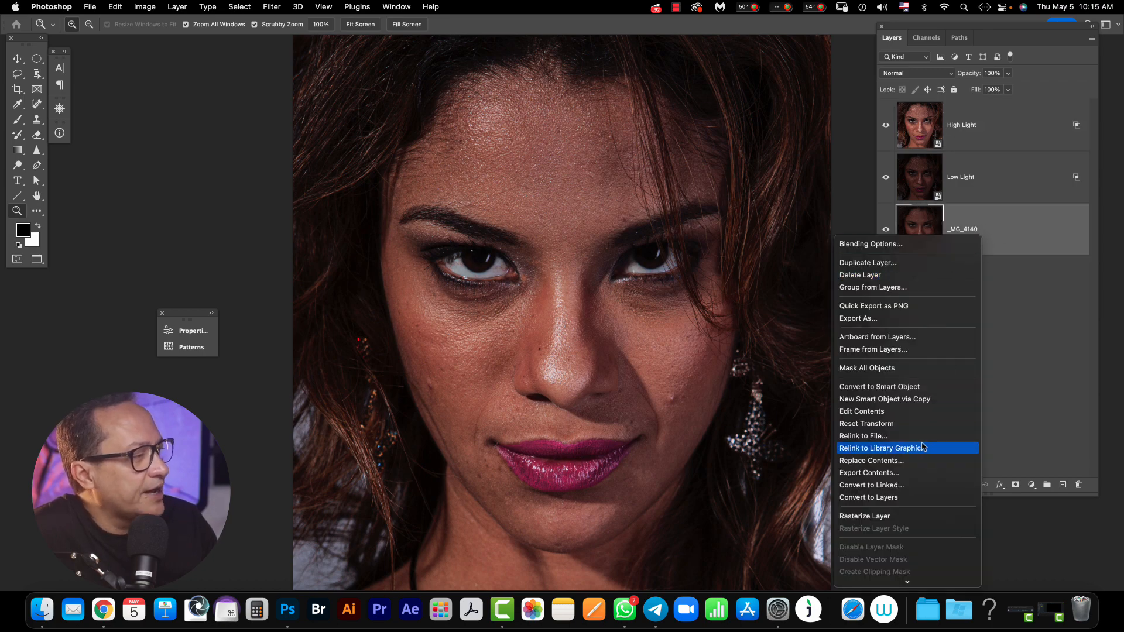
left_click(905, 400)
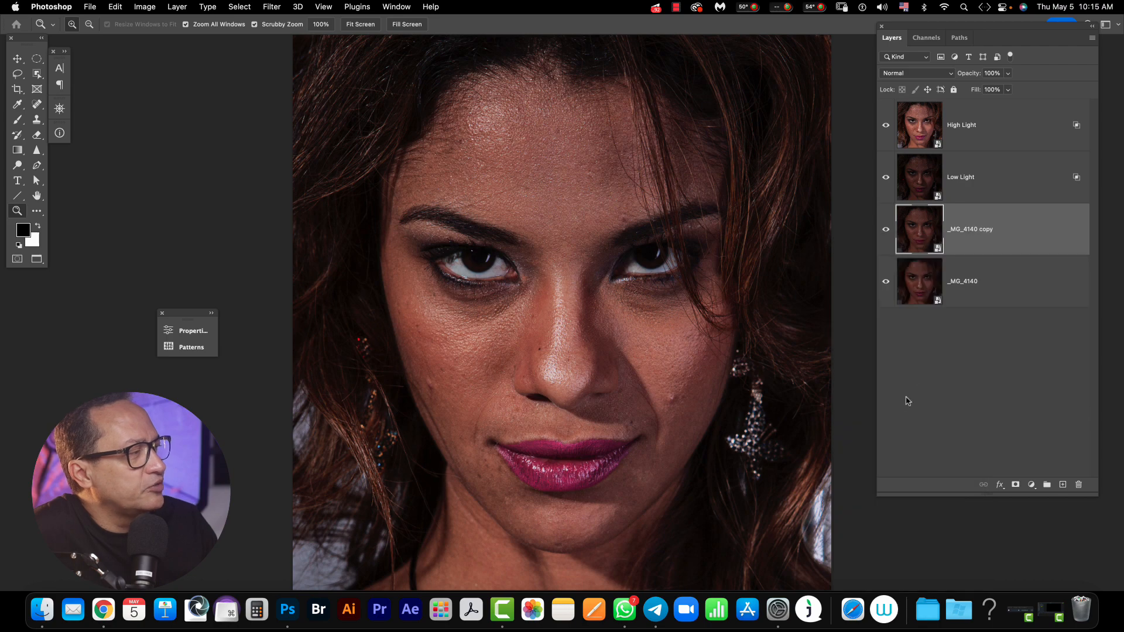
Rename the bottom _MG_4140 layer as Original
left_click(966, 283)
double_click(966, 282)
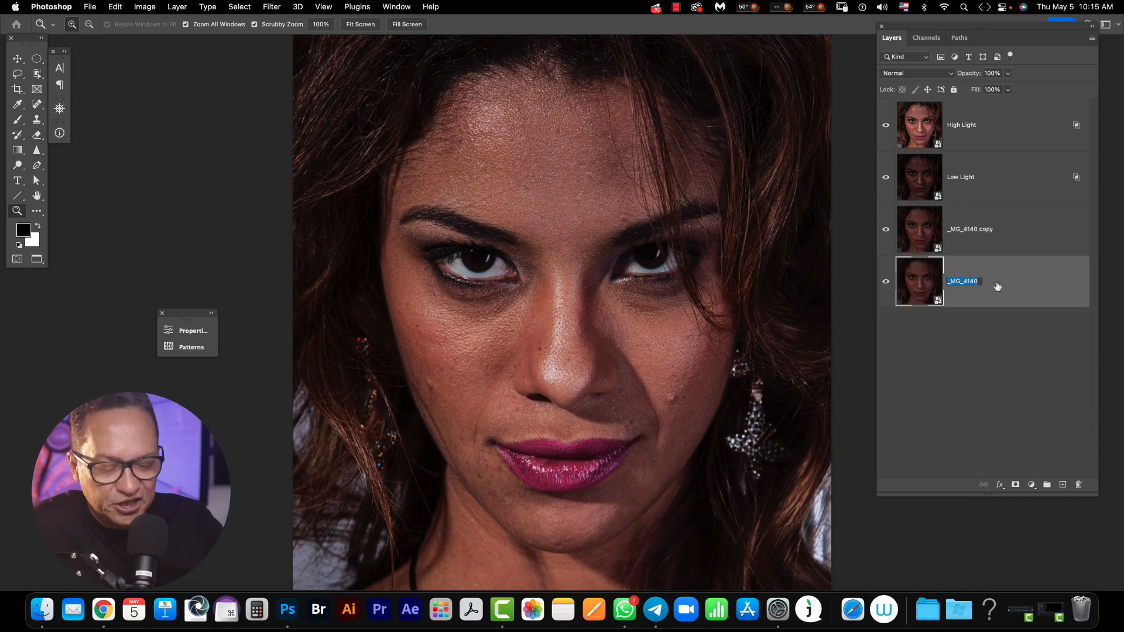
type("Original")
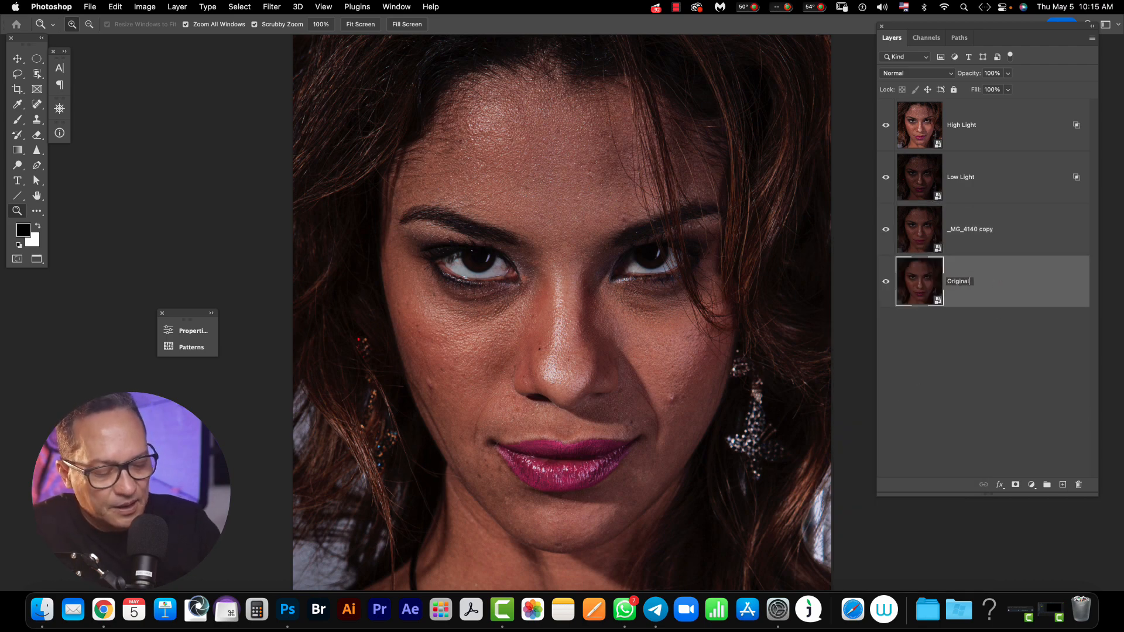
key("Return")
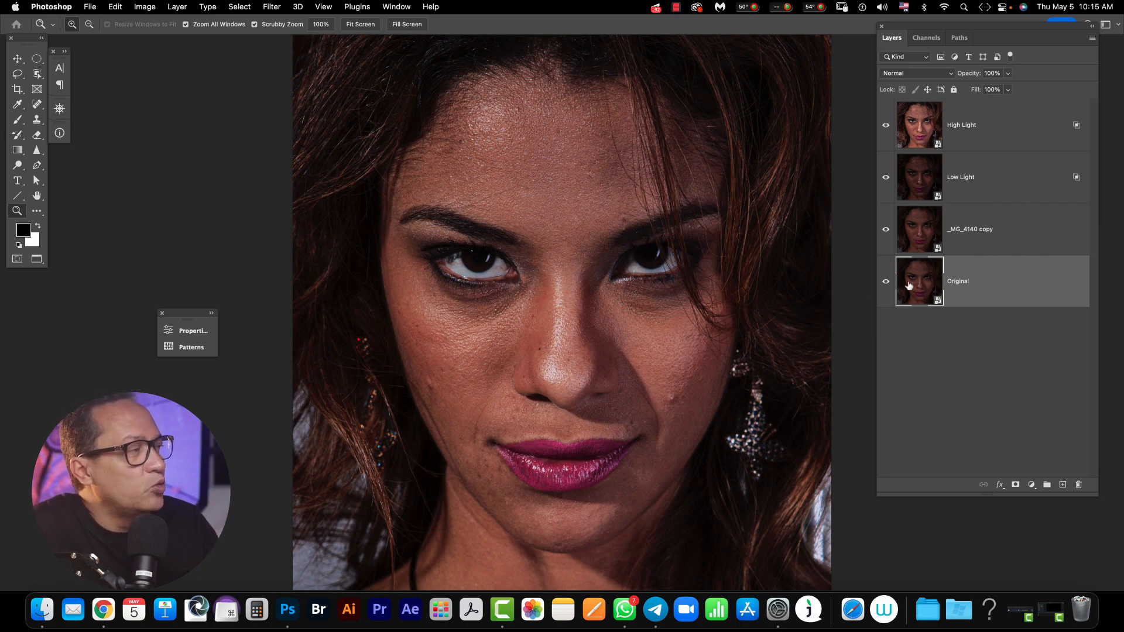
Compare the Original layer shown alone with the full blended layer stack several times
left_click(886, 283, "alt")
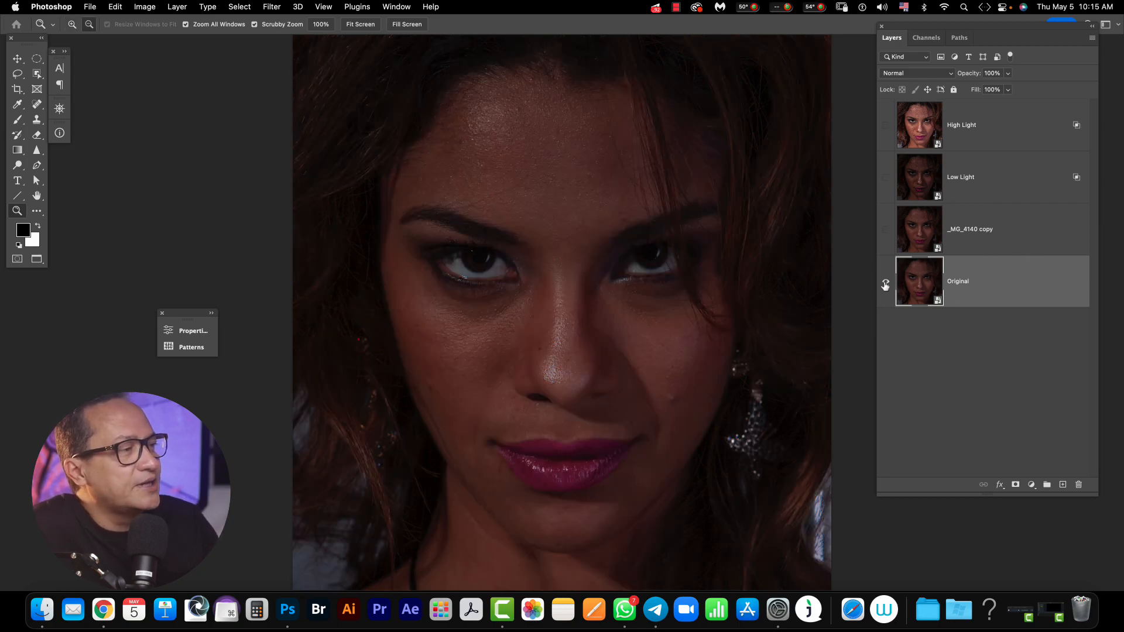
left_click(886, 284, "alt")
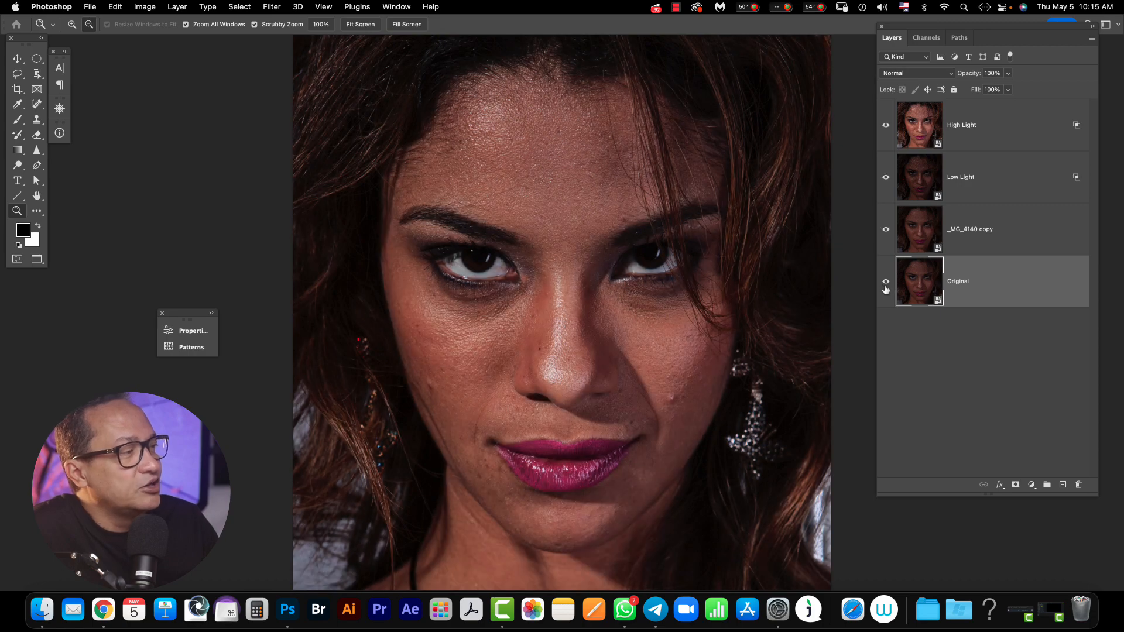
left_click(887, 285, "alt")
left_click(887, 286, "alt")
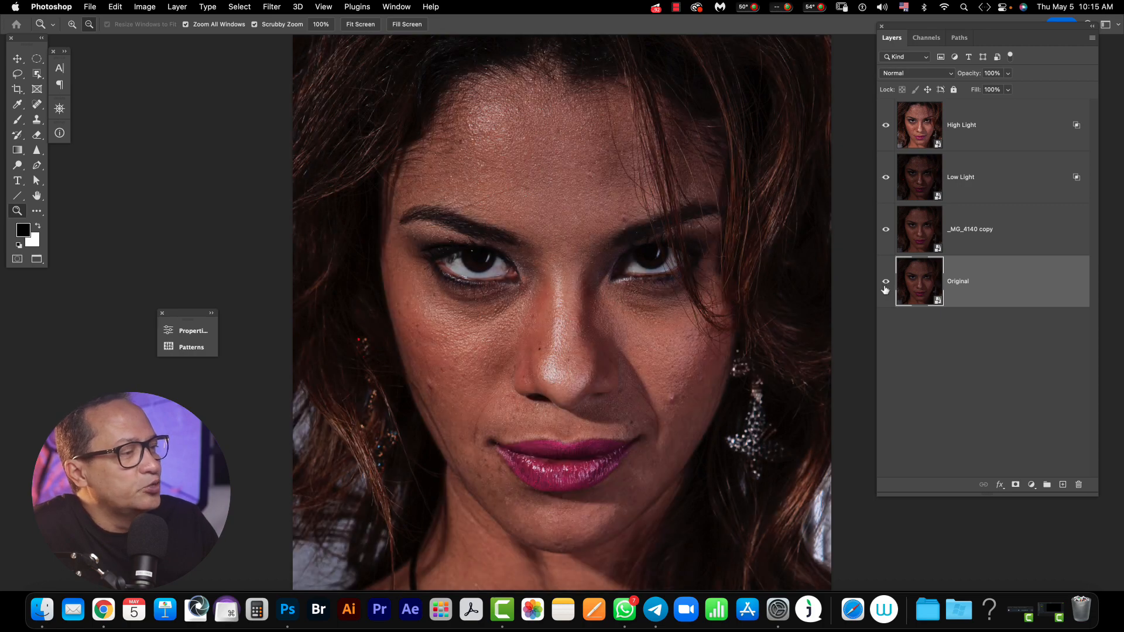
left_click(886, 286, "alt")
left_click(886, 286, "alt")
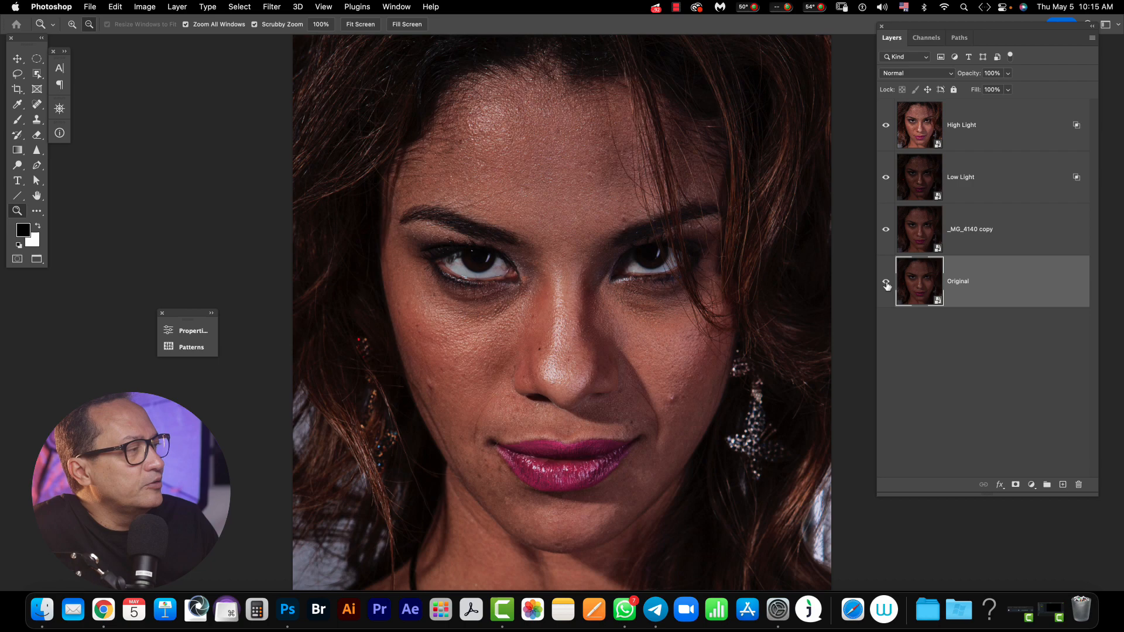
Combine the High Light, Low Light and _MG_4140 copy layers into a single smart object
left_click(1005, 234)
left_click(1002, 142, "shift")
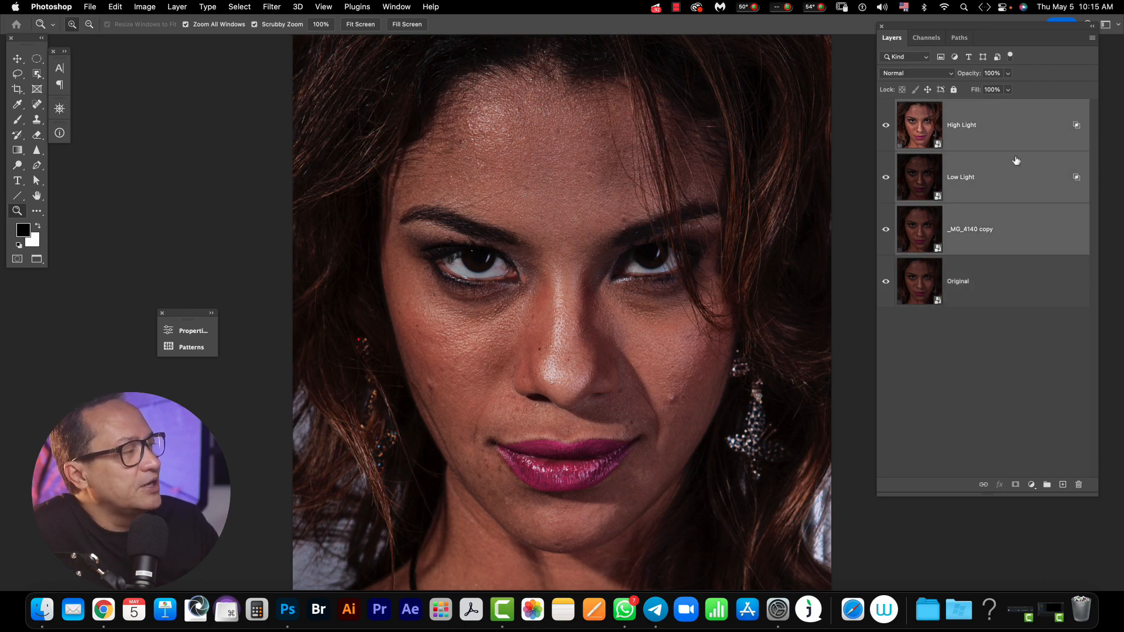
right_click(992, 137)
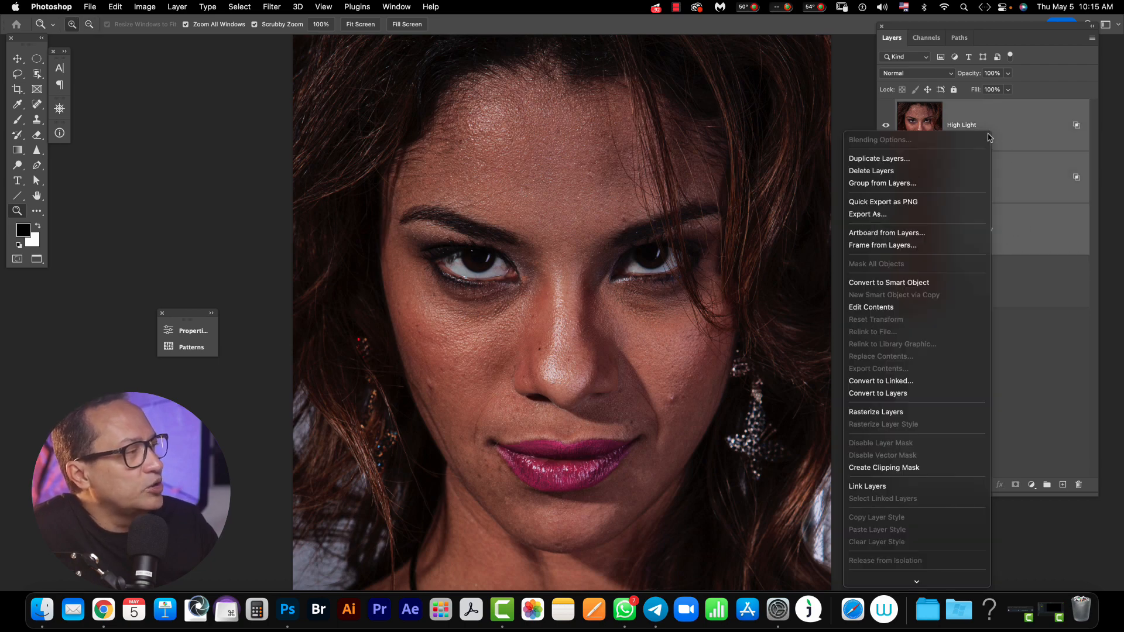
left_click(921, 285)
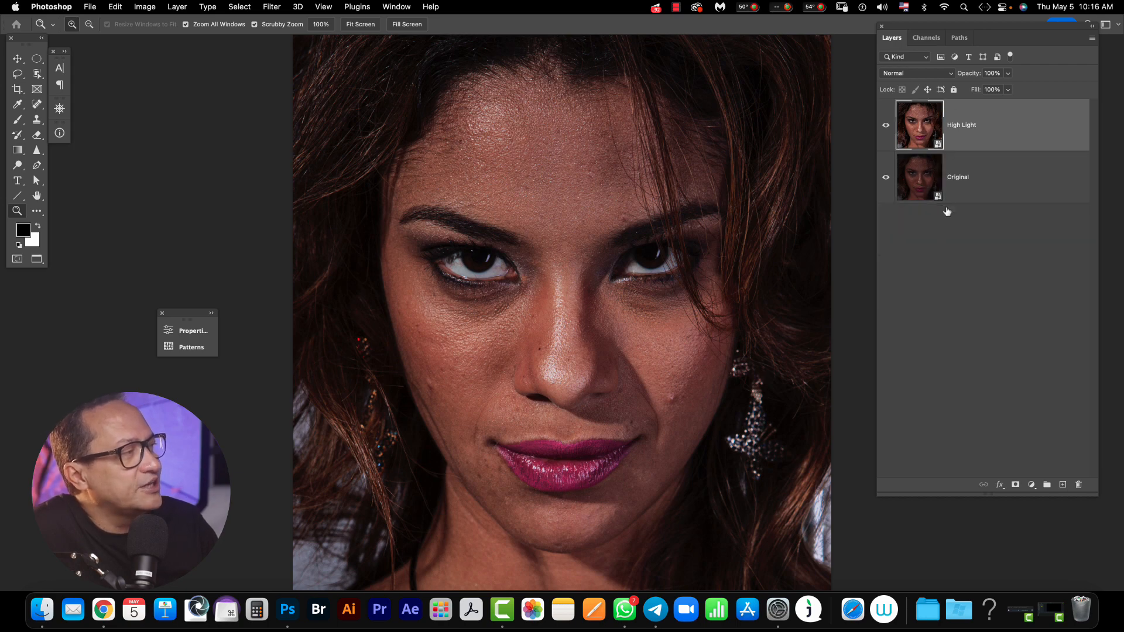
Create three independent smart object copies of the combined High Light layer, stacked above it
right_click(994, 132)
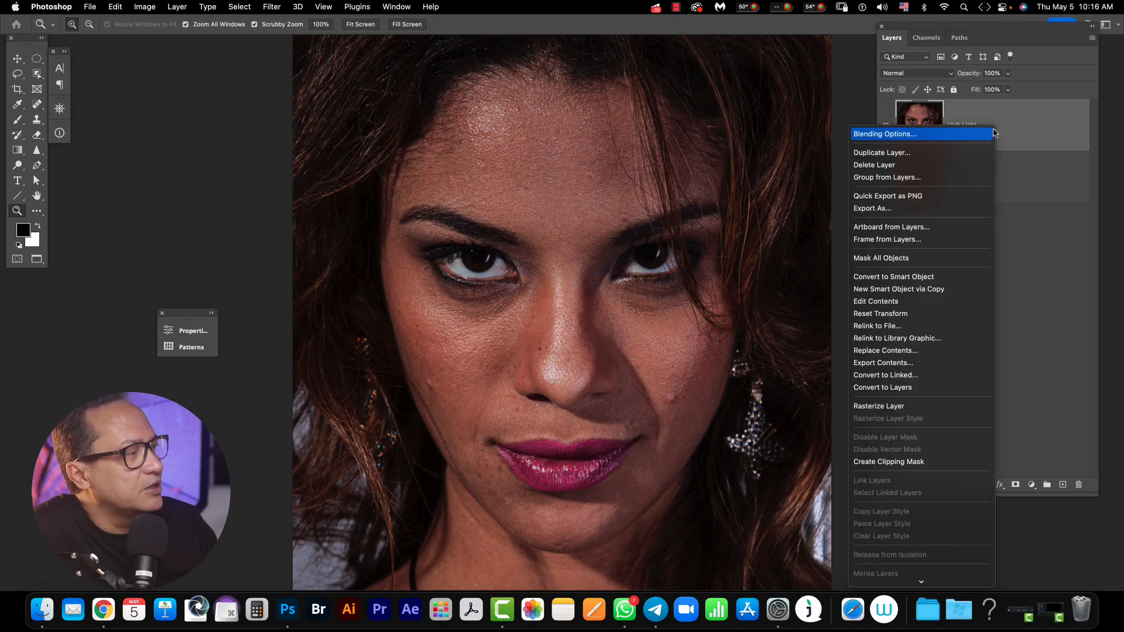
left_click(941, 289)
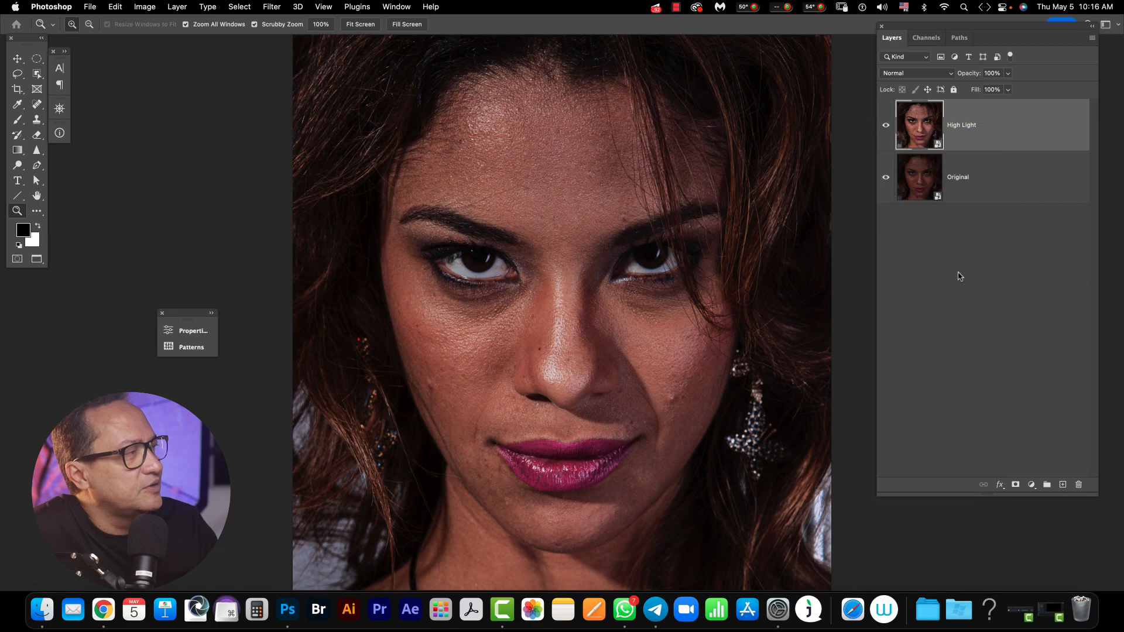
right_click(980, 128)
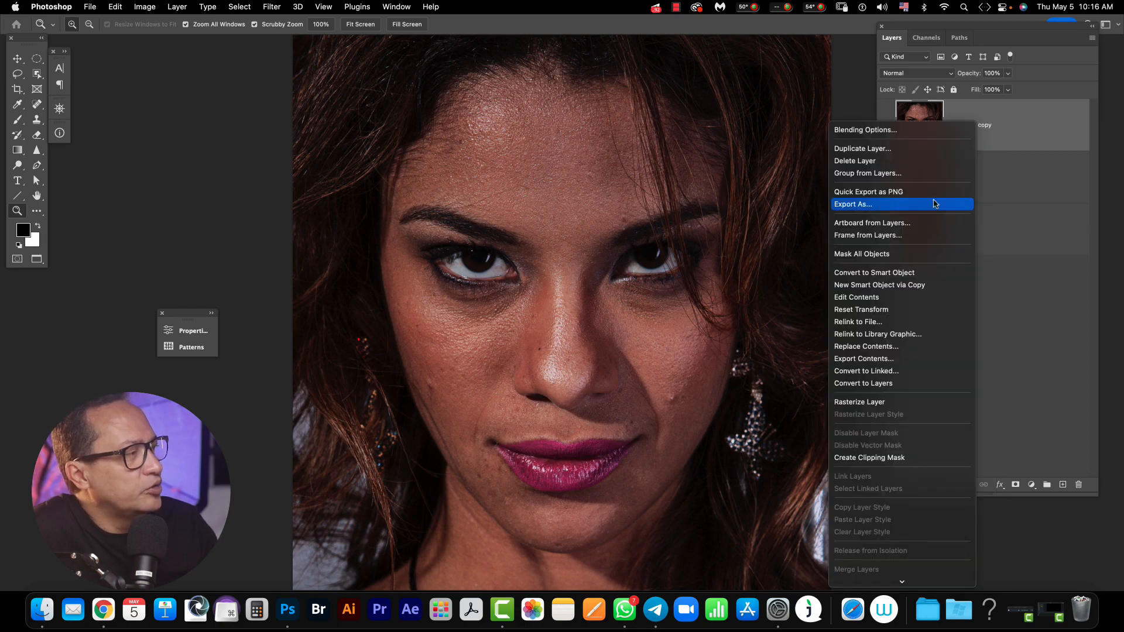
left_click(917, 286)
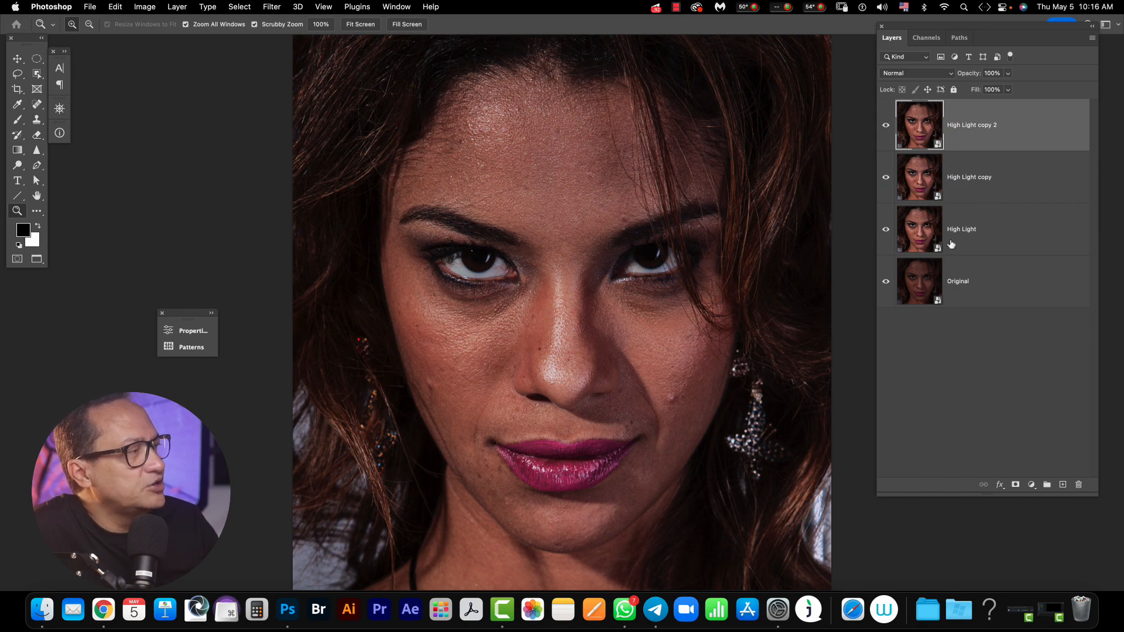
right_click(984, 138)
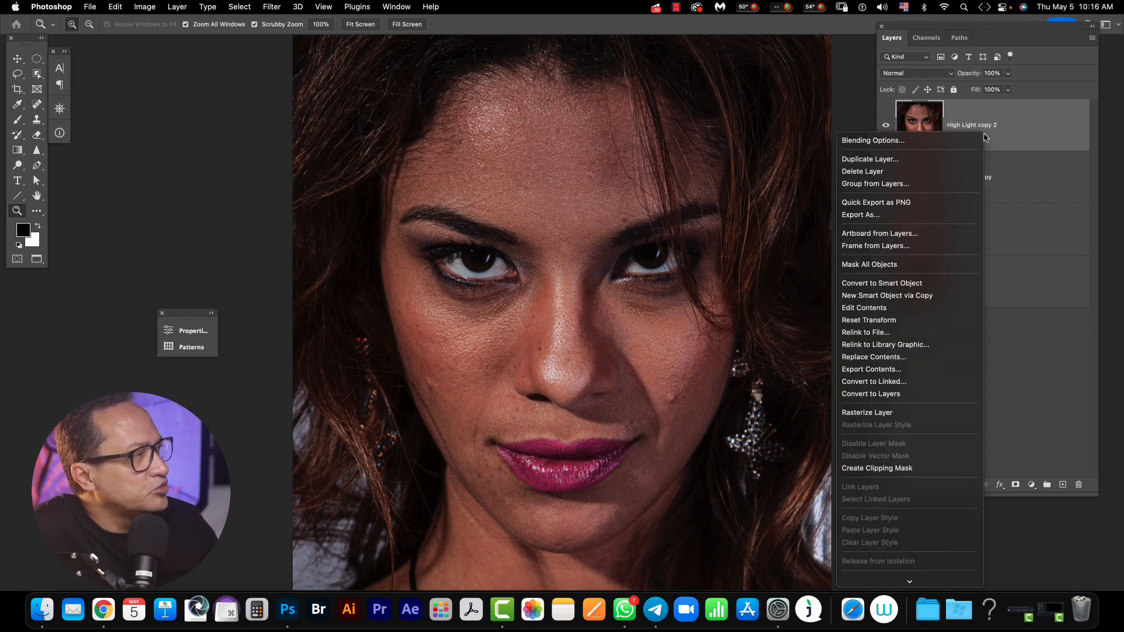
left_click(923, 296)
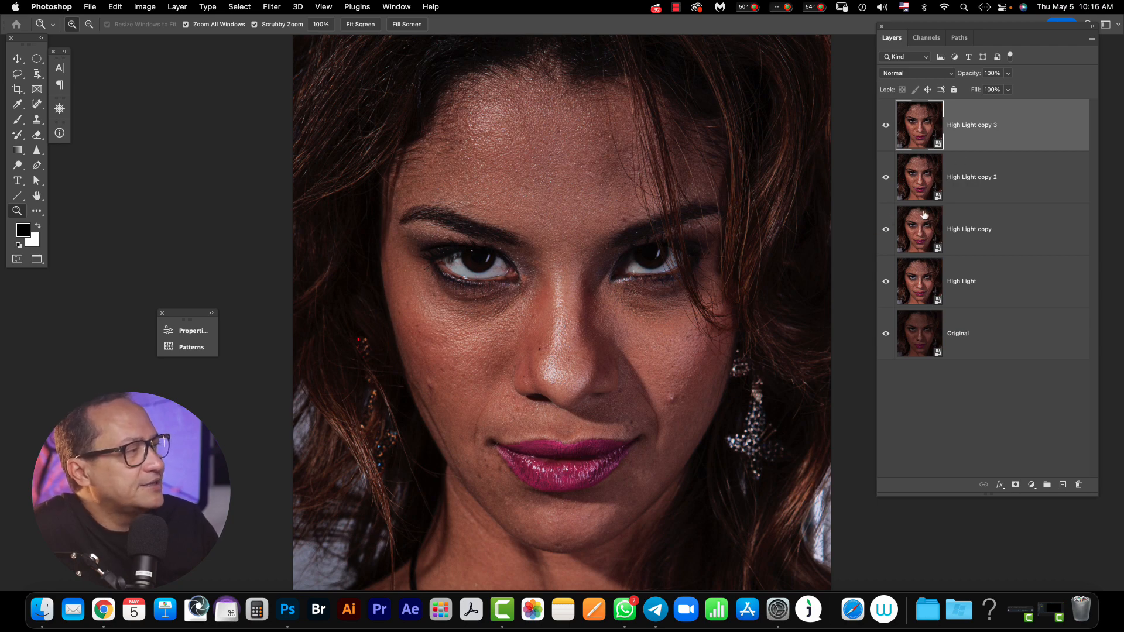
Hide High Light copy 2 and High Light copy 3, and rename the High Light copy layer as Soft
left_click(886, 178)
left_click(886, 126)
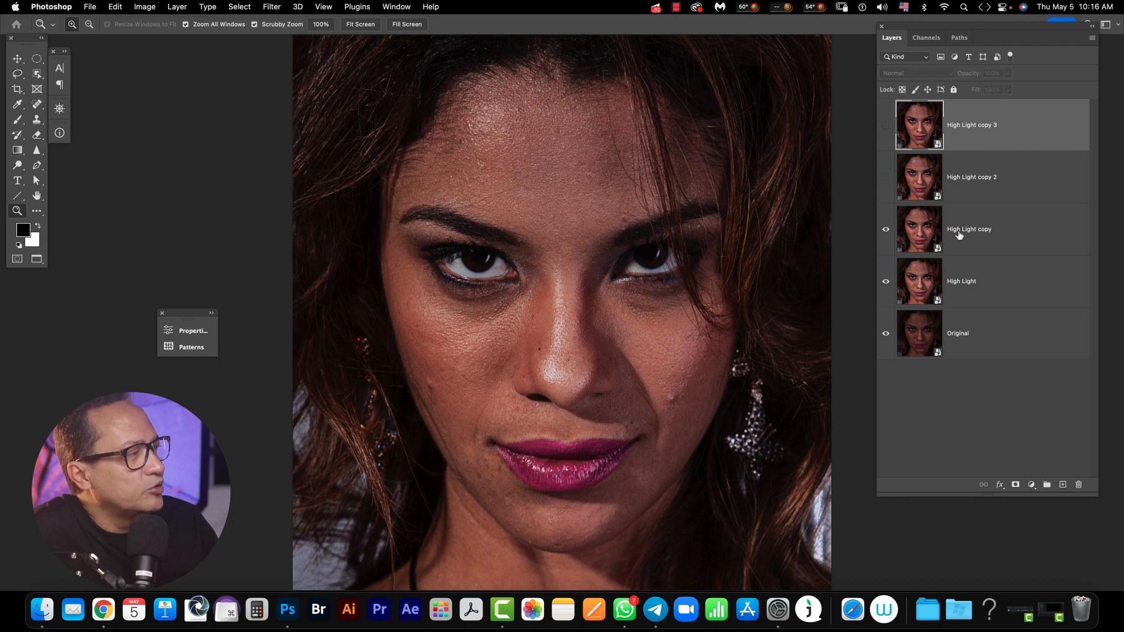
left_click(960, 235)
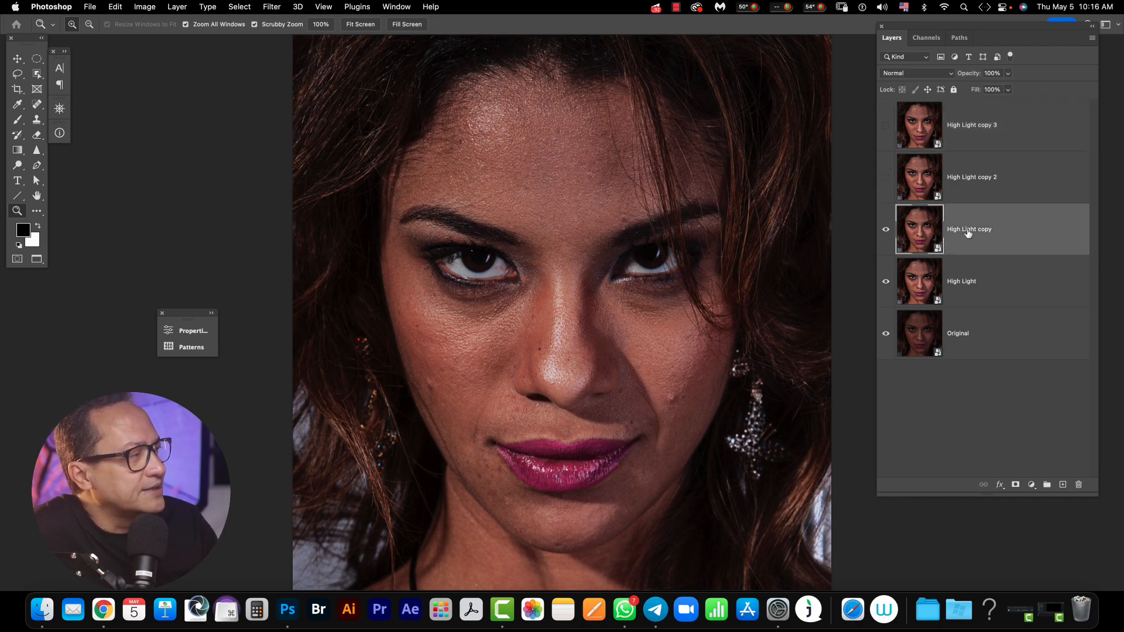
double_click(969, 231)
type("Soft")
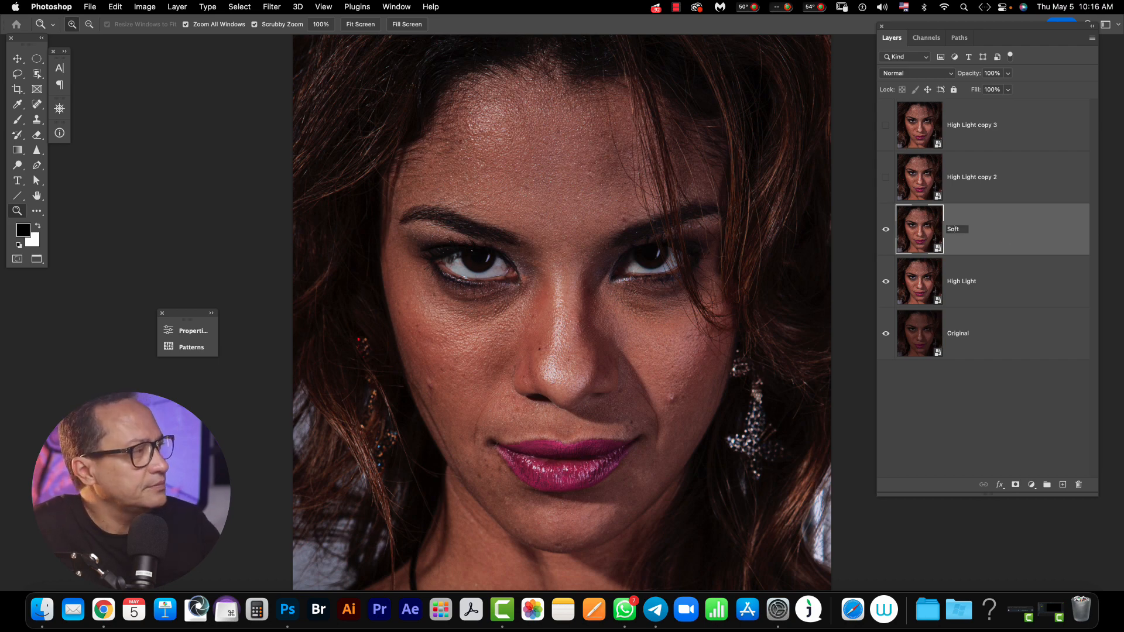
key("Return")
Rename High Light copy 2 as Base and High Light copy 3 as Textura
double_click(973, 177)
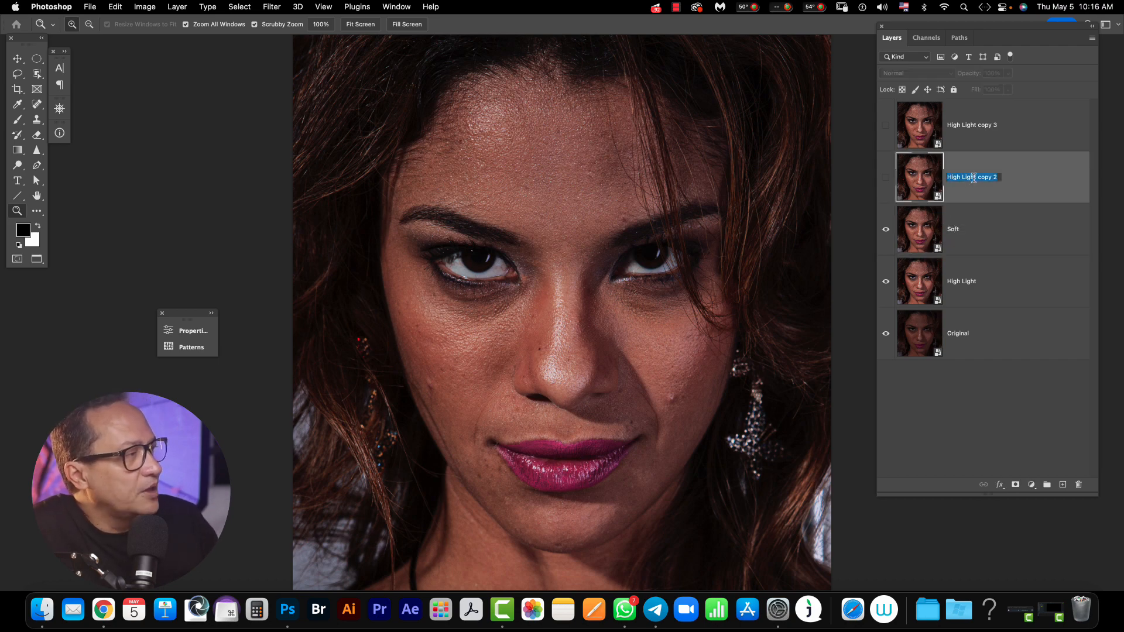
type("Ap")
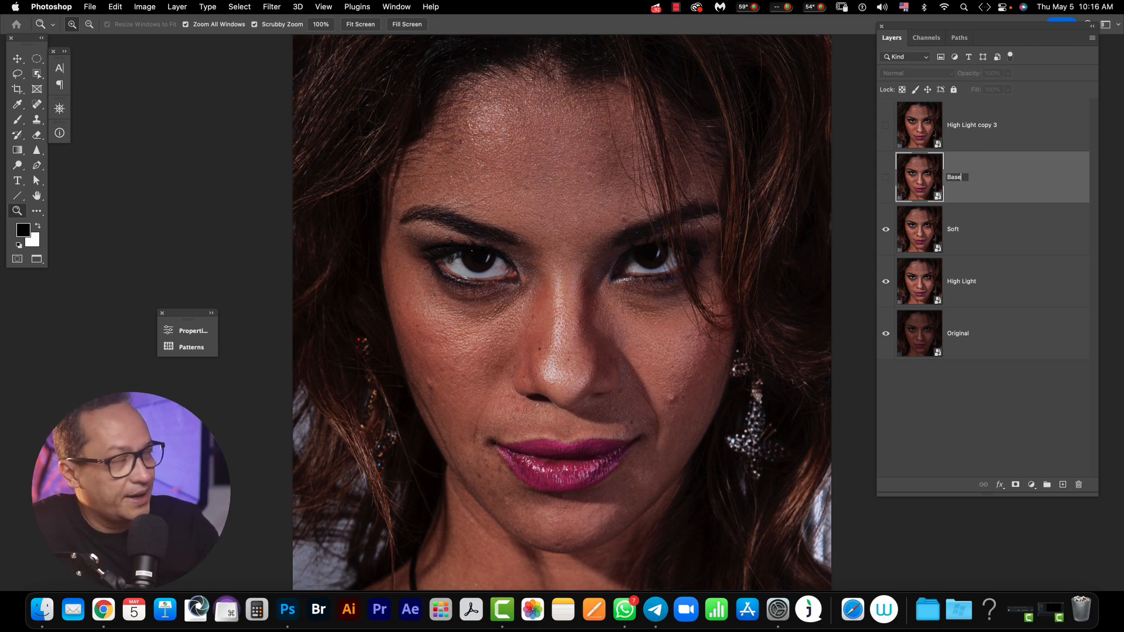
key("Return")
double_click(990, 126)
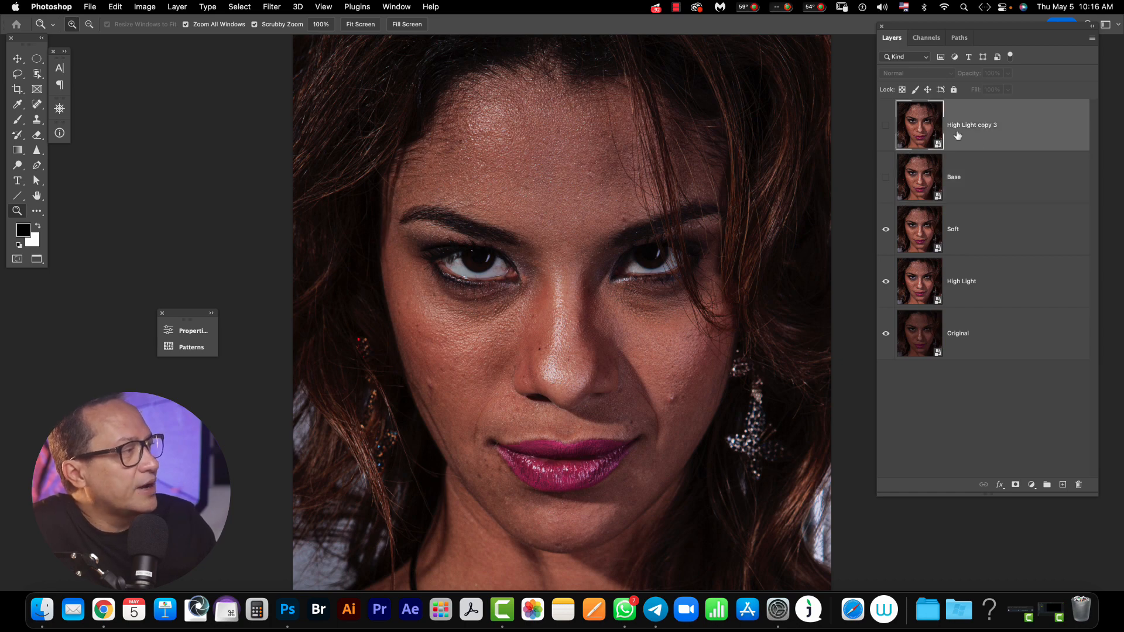
type("Textura")
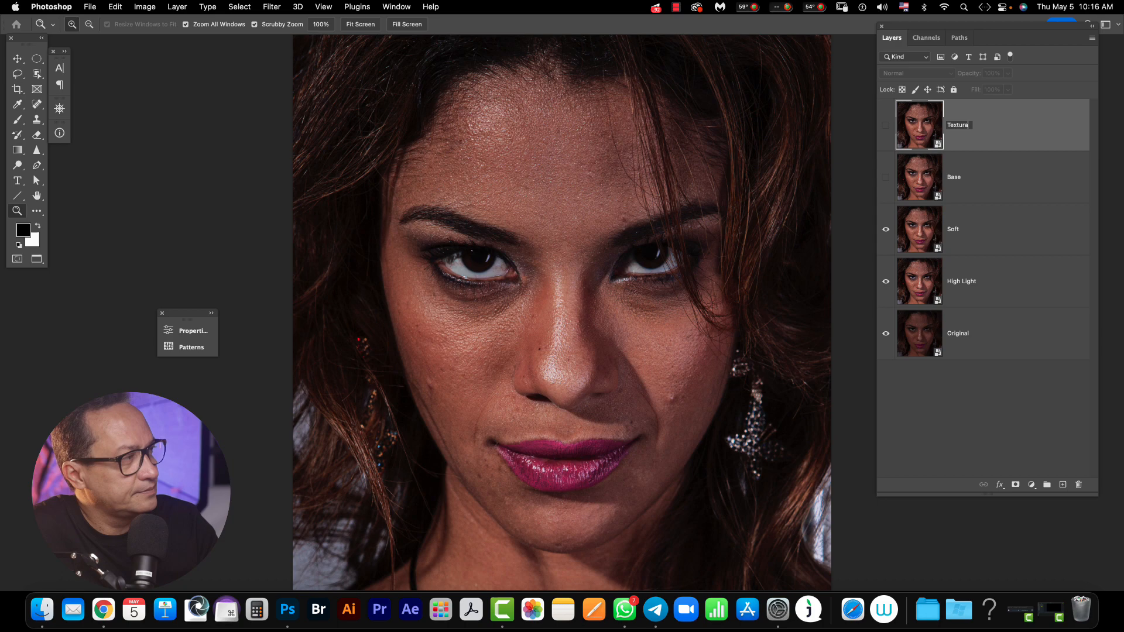
key("Return")
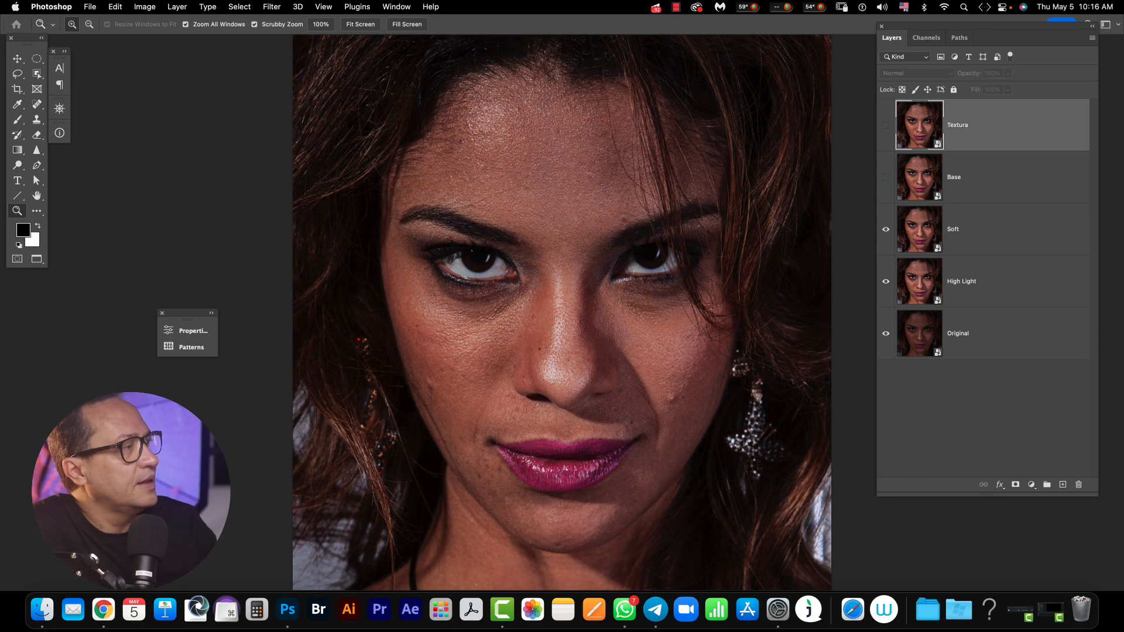
Apply a Camera Raw Filter to the Soft layer with Texture at -99 and Clarity at -100
left_click(921, 230)
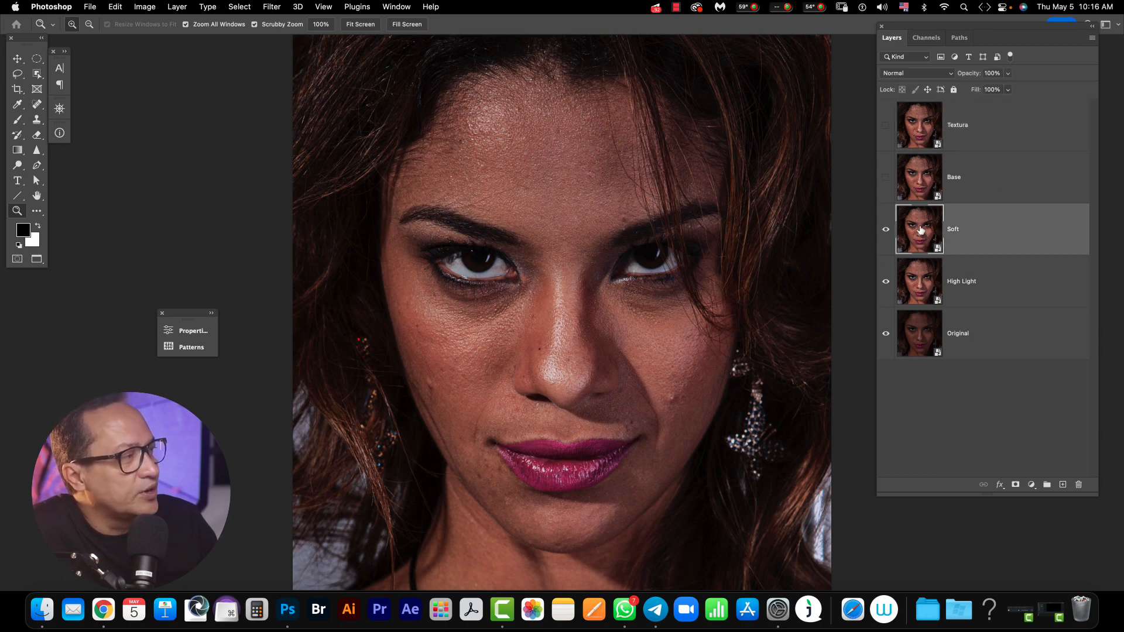
left_click(271, 7)
left_click(295, 97)
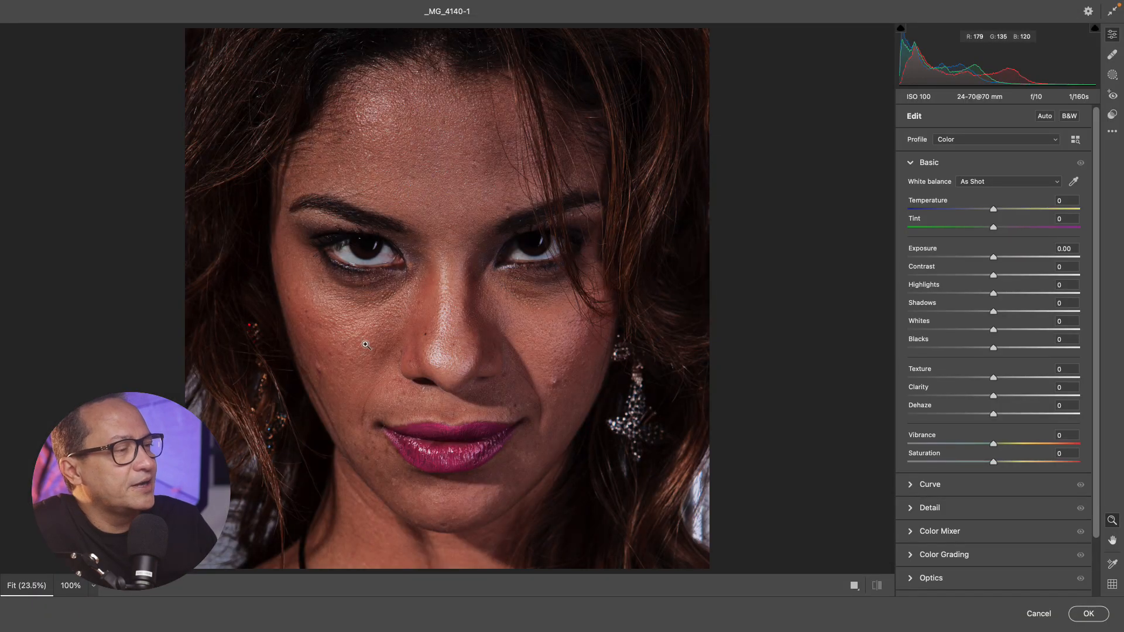
left_click(913, 379)
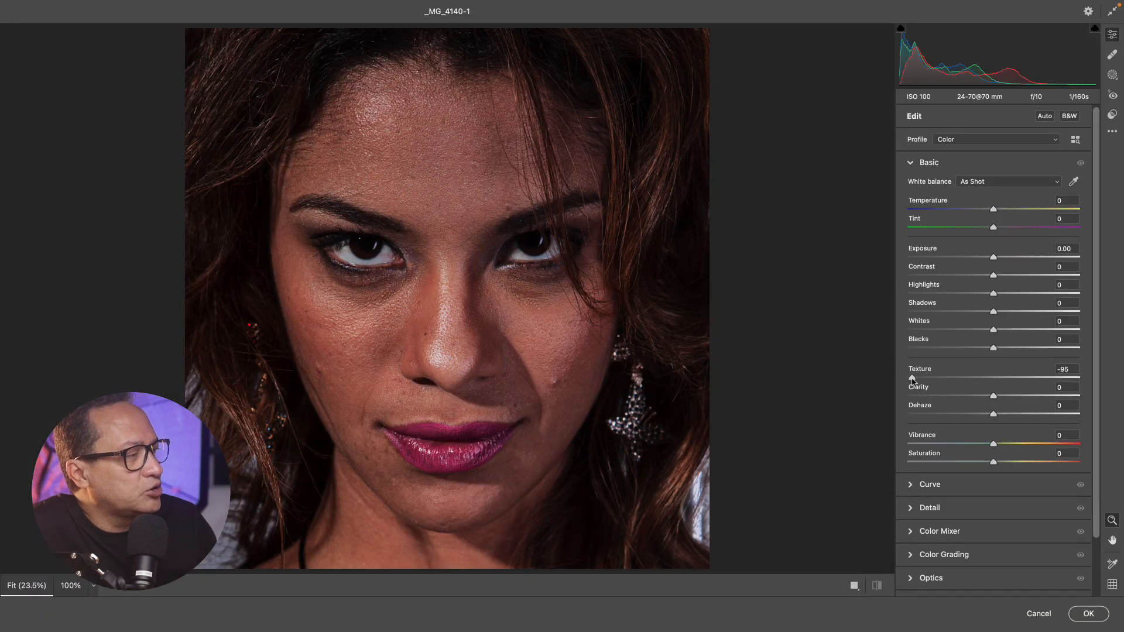
left_click_drag(913, 379, 908, 401)
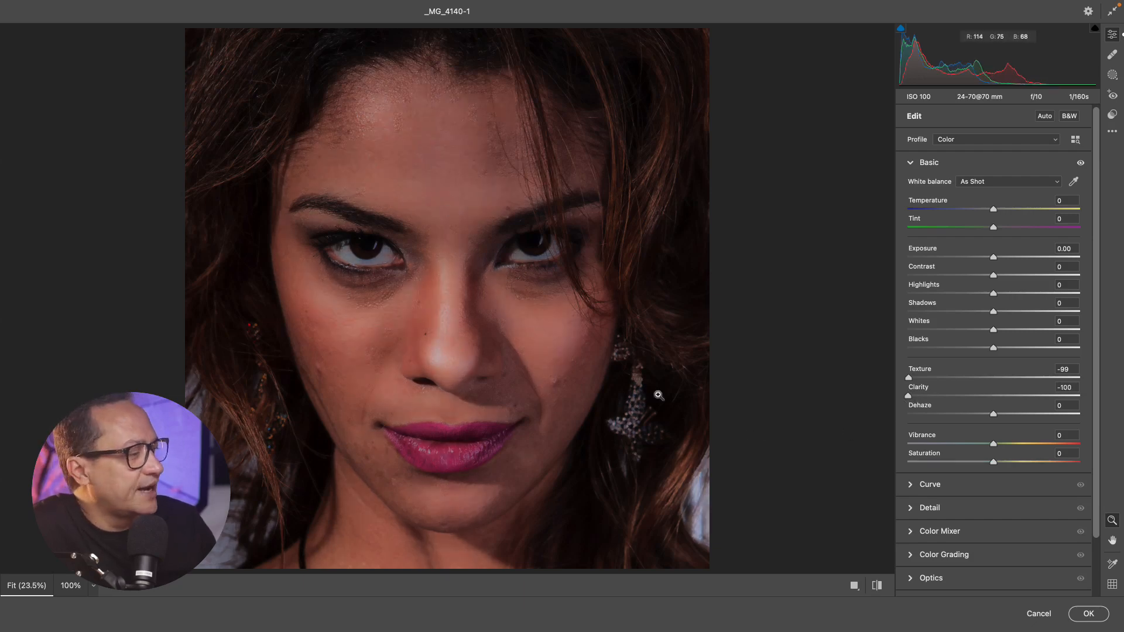
left_click(1089, 615)
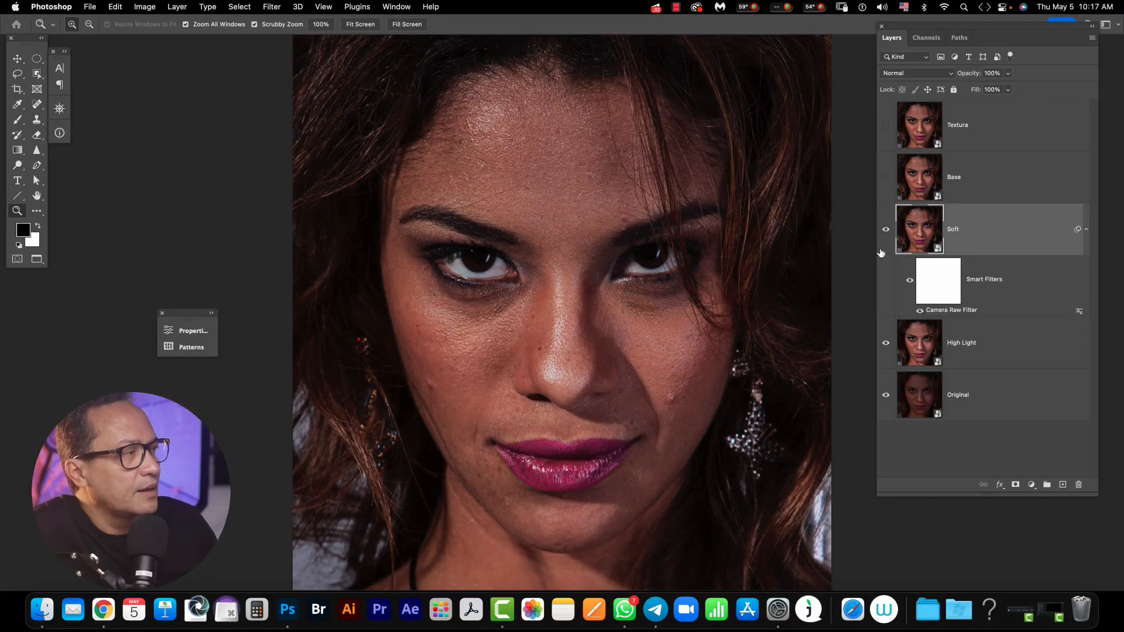
Select the Textura layer and make both Textura and Base visible
left_click(981, 136)
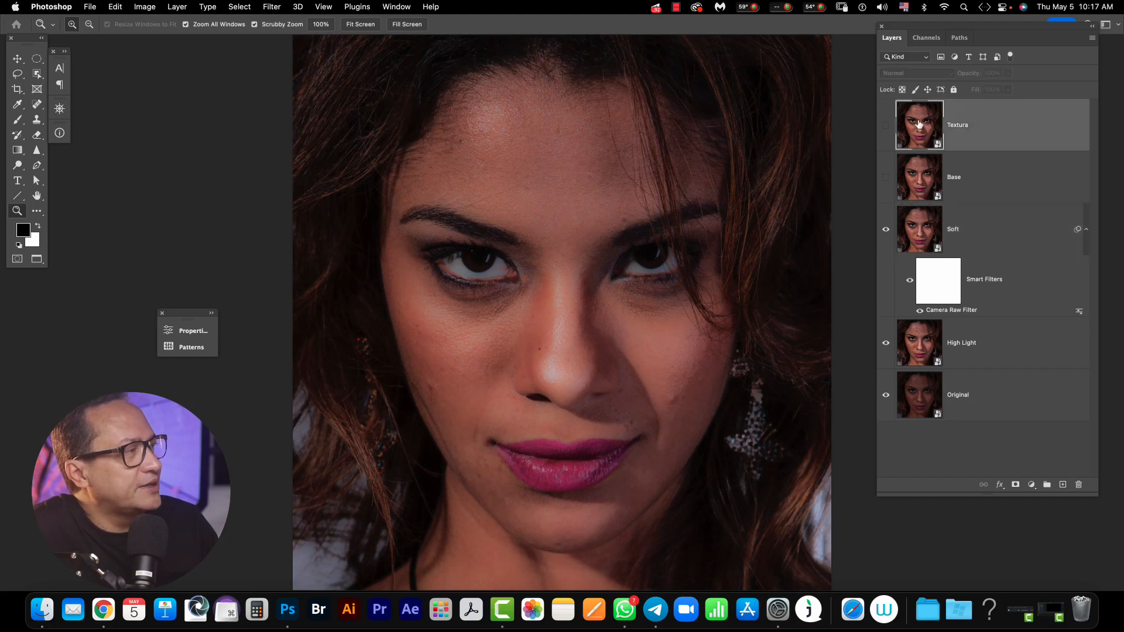
left_click(890, 123)
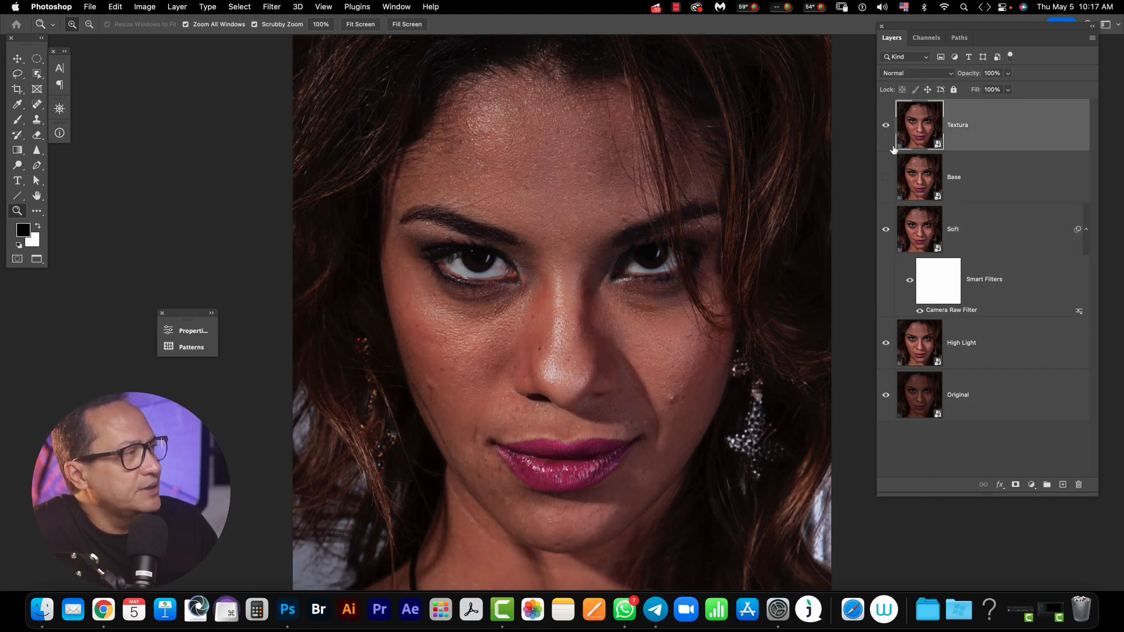
left_click(887, 178)
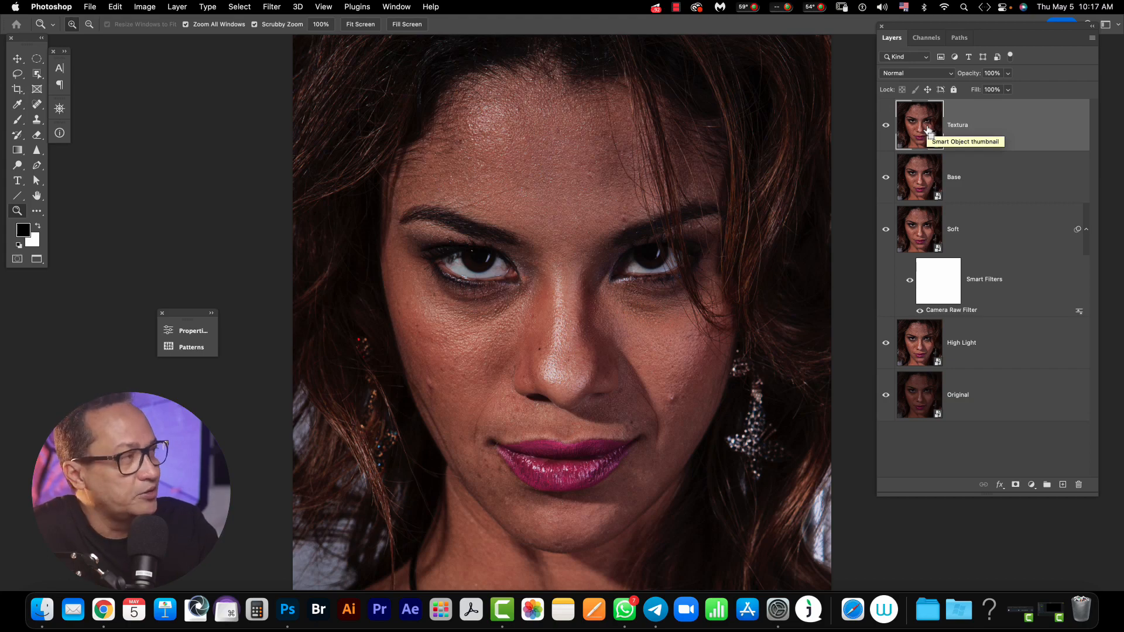
Invert the Textura layer and set its blend mode to Vivid Light
key("super+i")
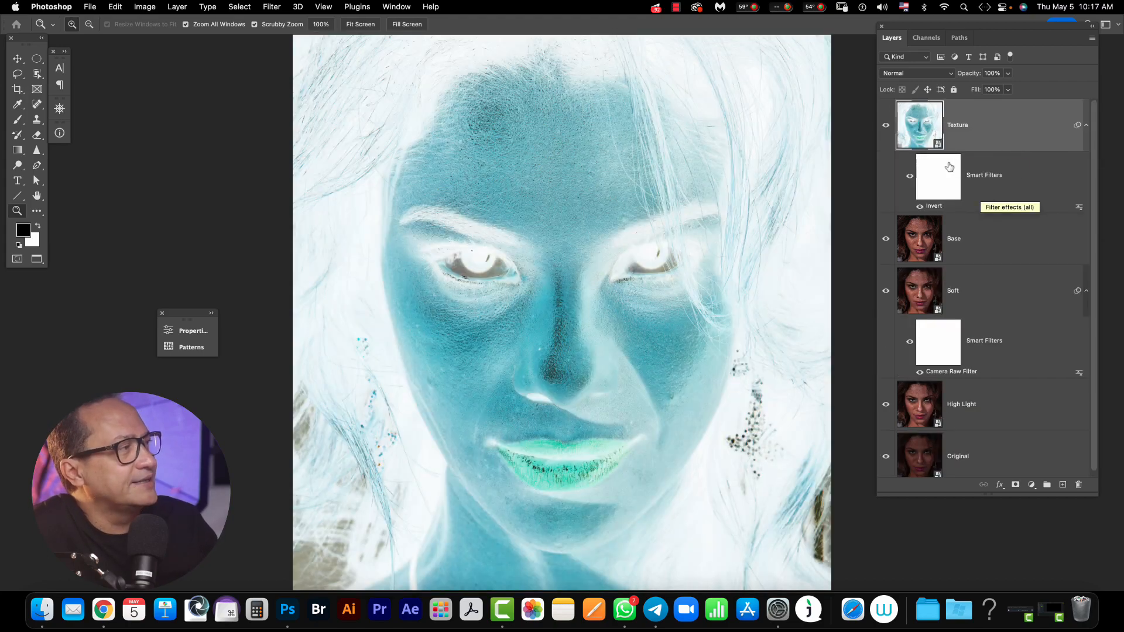
left_click(918, 73)
left_click(916, 259)
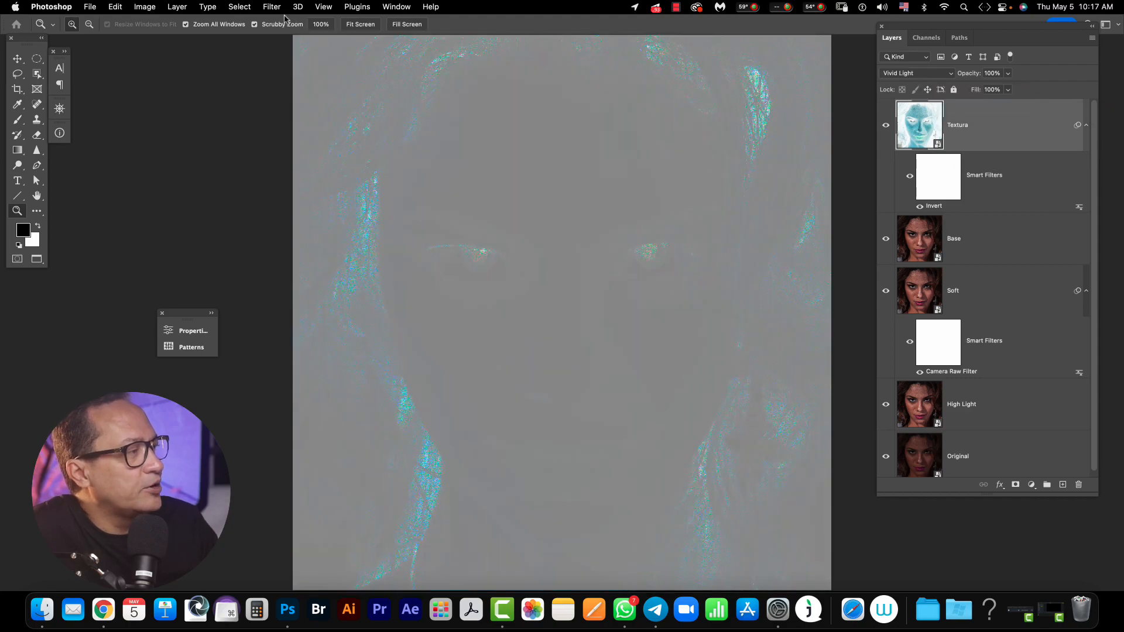
Apply a Gaussian Blur with a 10-pixel radius to the inverted Textura layer
left_click(273, 8)
left_click(942, 234)
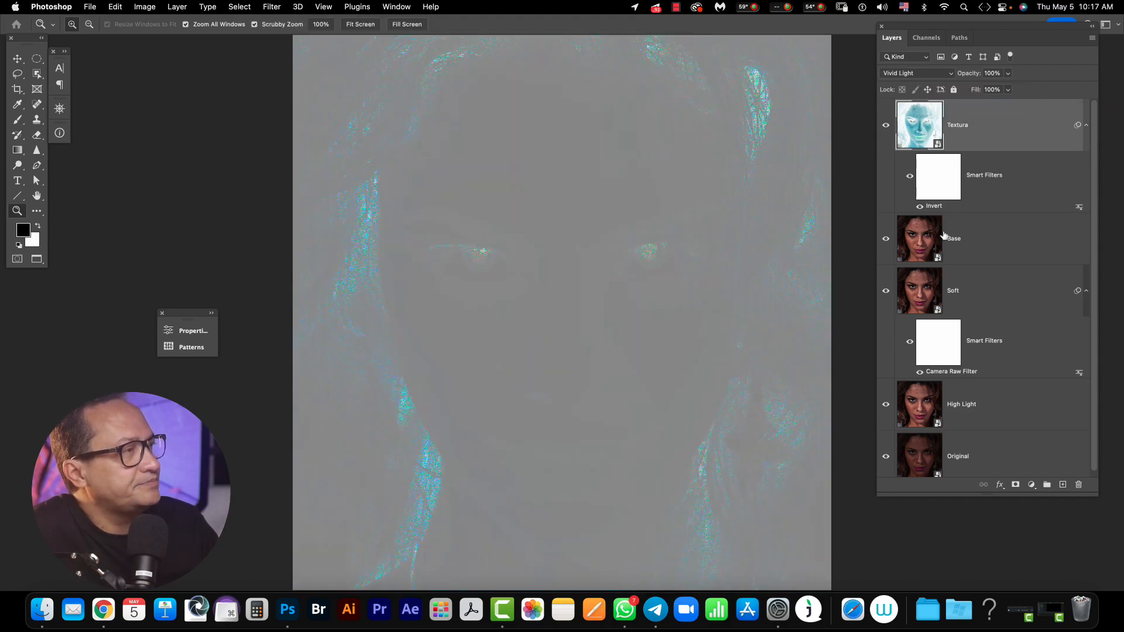
left_click(274, 7)
mouse_move(301, 159)
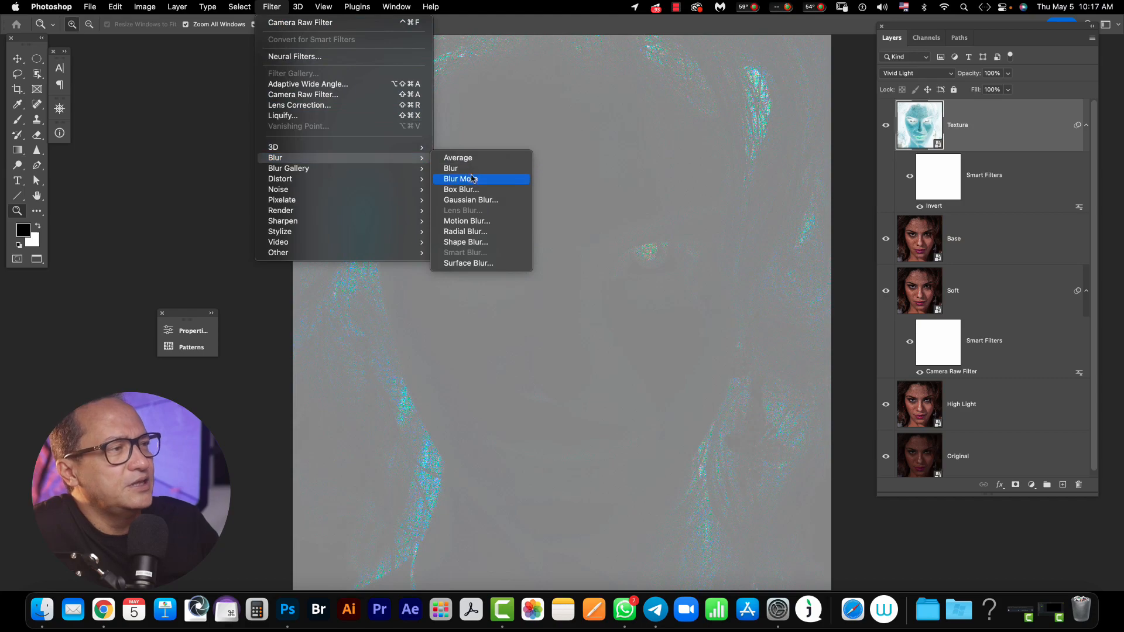
left_click(469, 202)
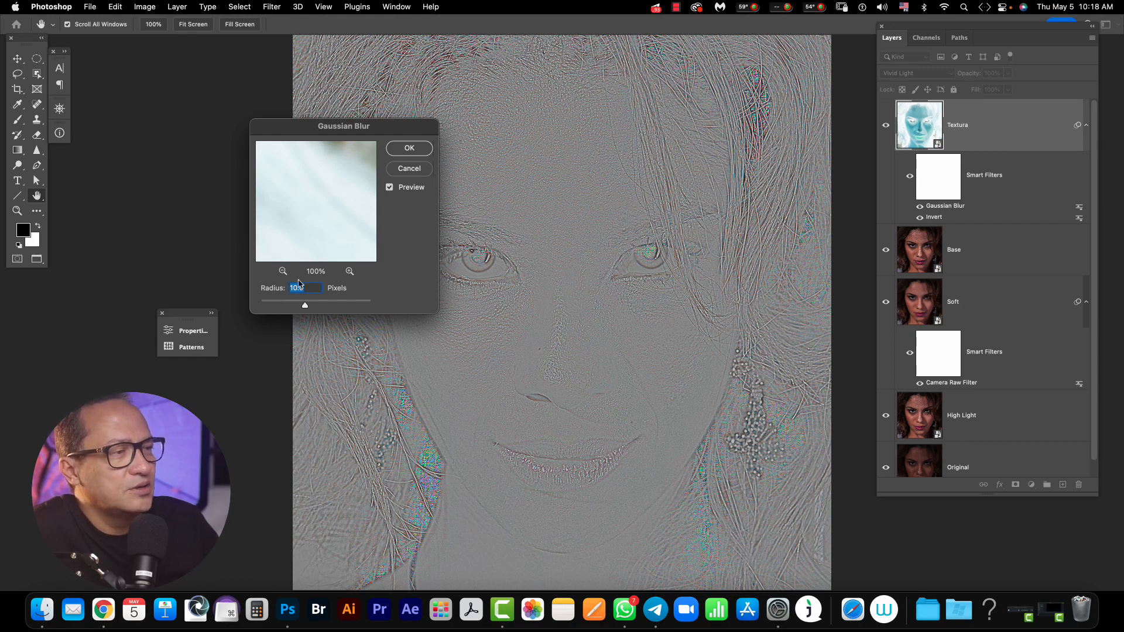
left_click(411, 149)
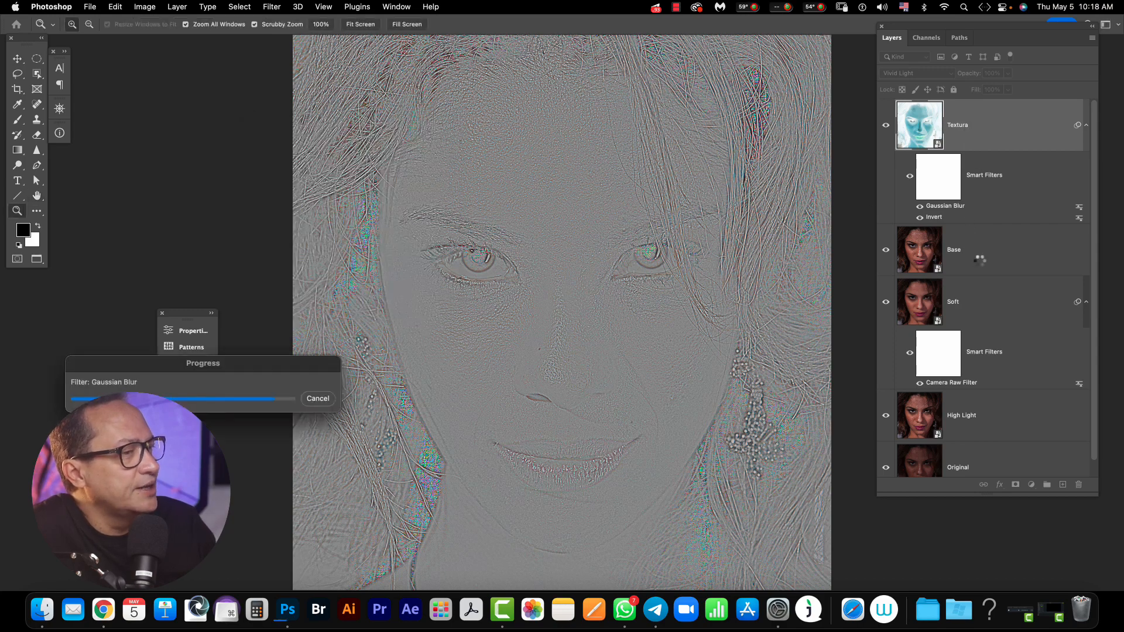
Combine the Textura and Base layers into a single smart object
left_click(984, 260, "shift")
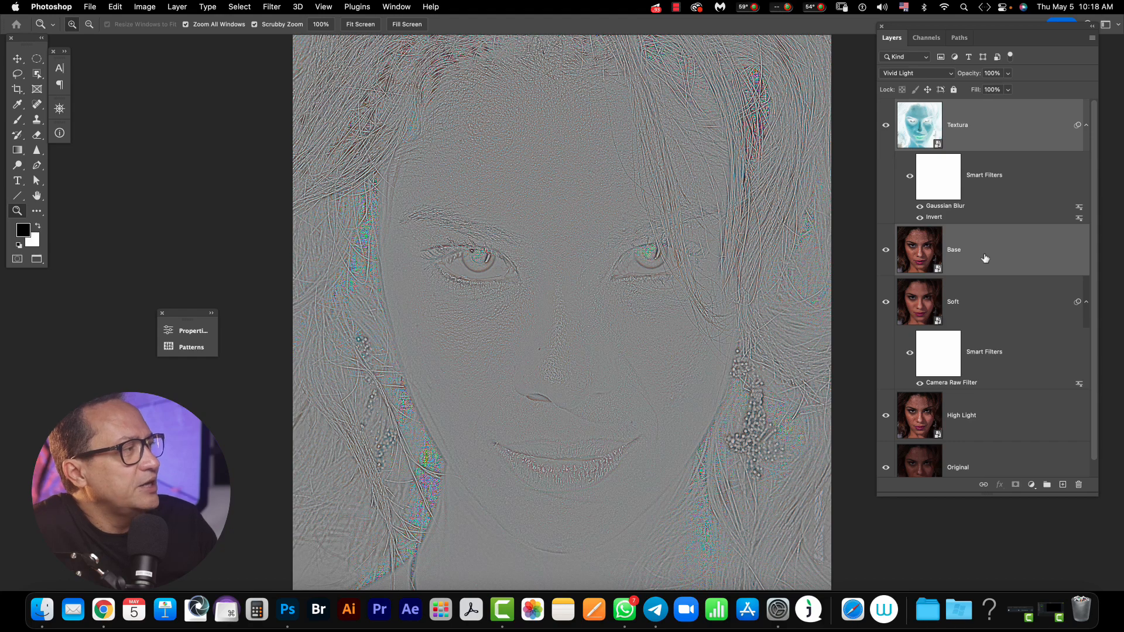
right_click(983, 257)
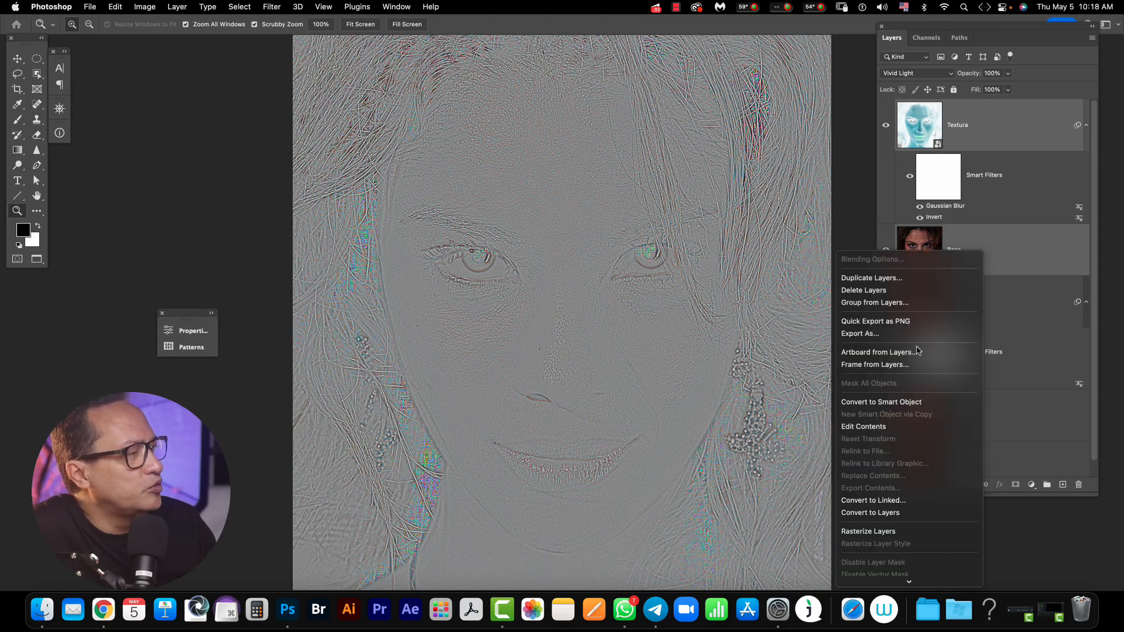
left_click(911, 402)
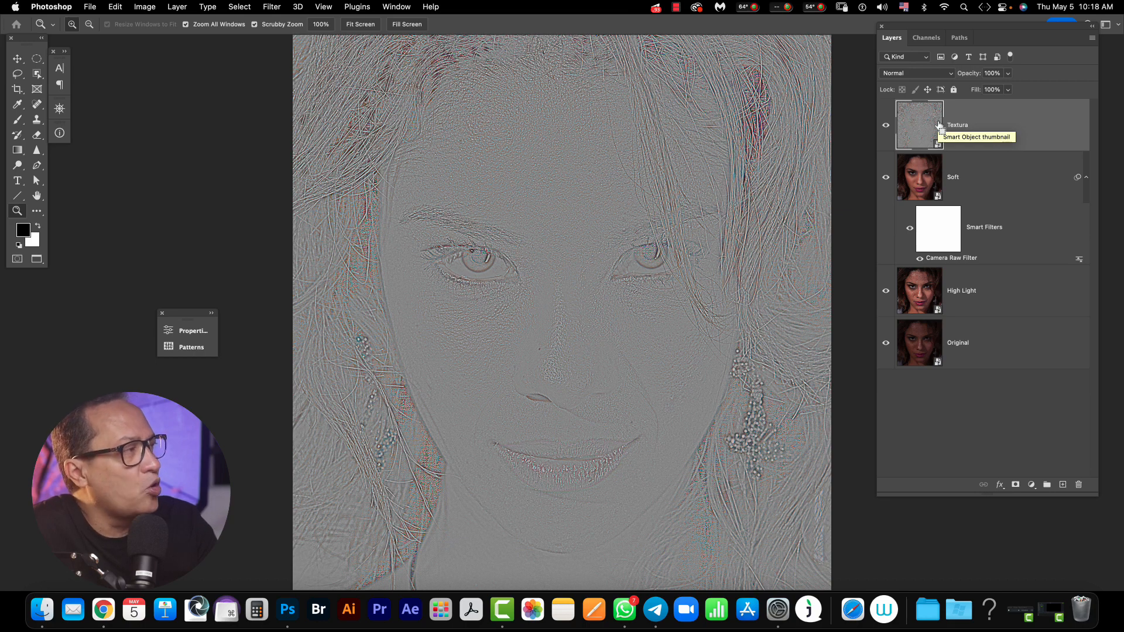
Desaturate the merged Textura layer using Hue/Saturation with Saturation at -100, and set its blend mode to Overlay
key("super+u")
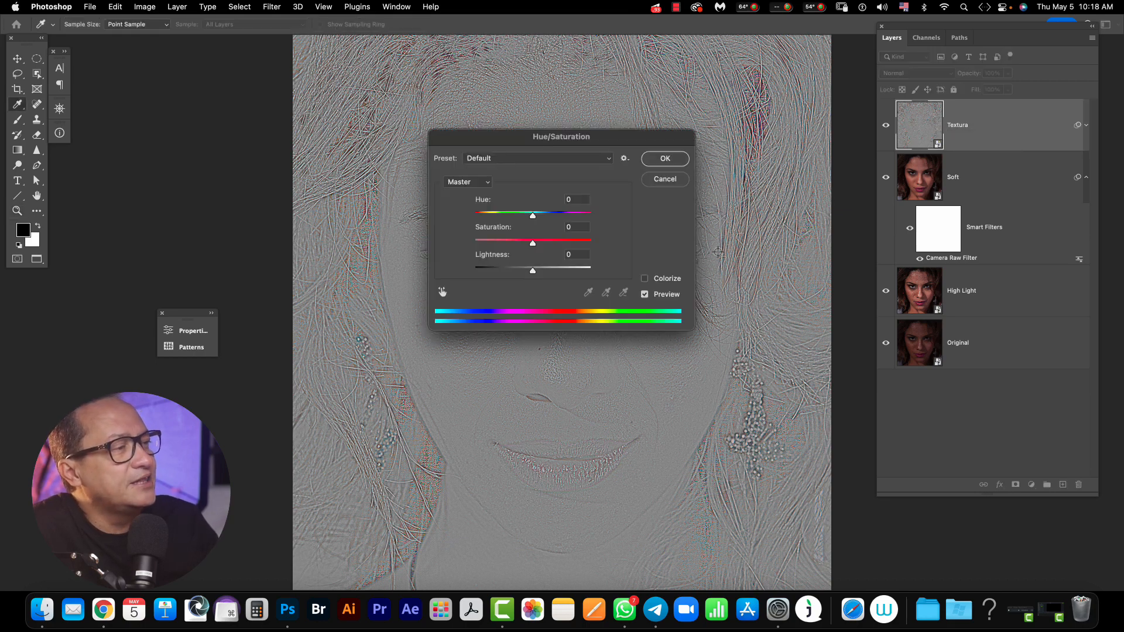
left_click_drag(530, 244, 474, 244)
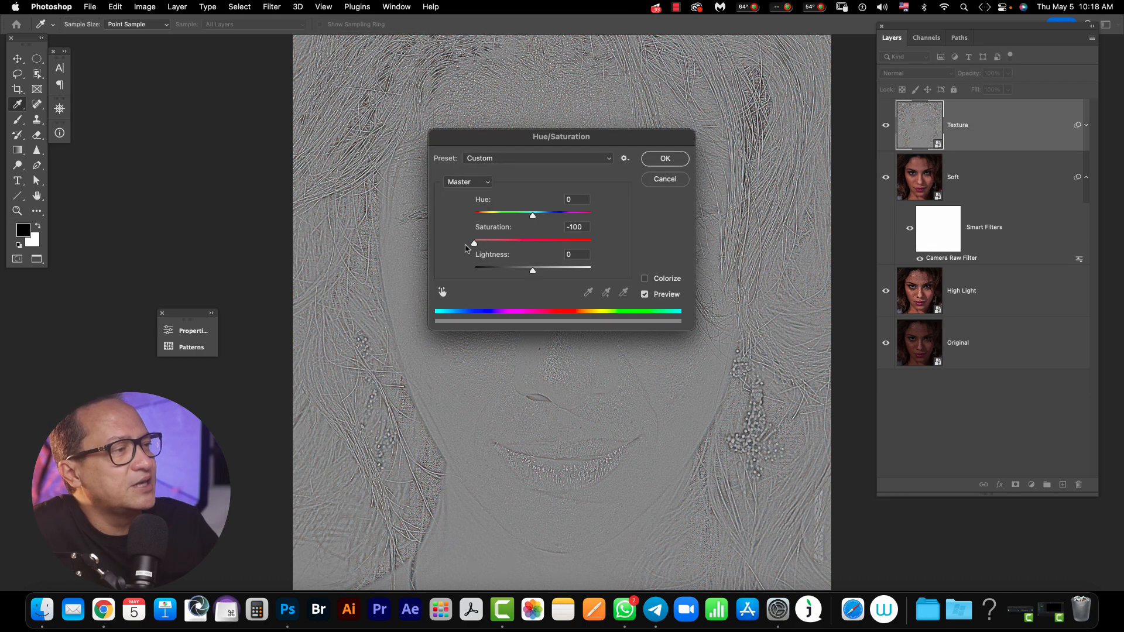
key("Return")
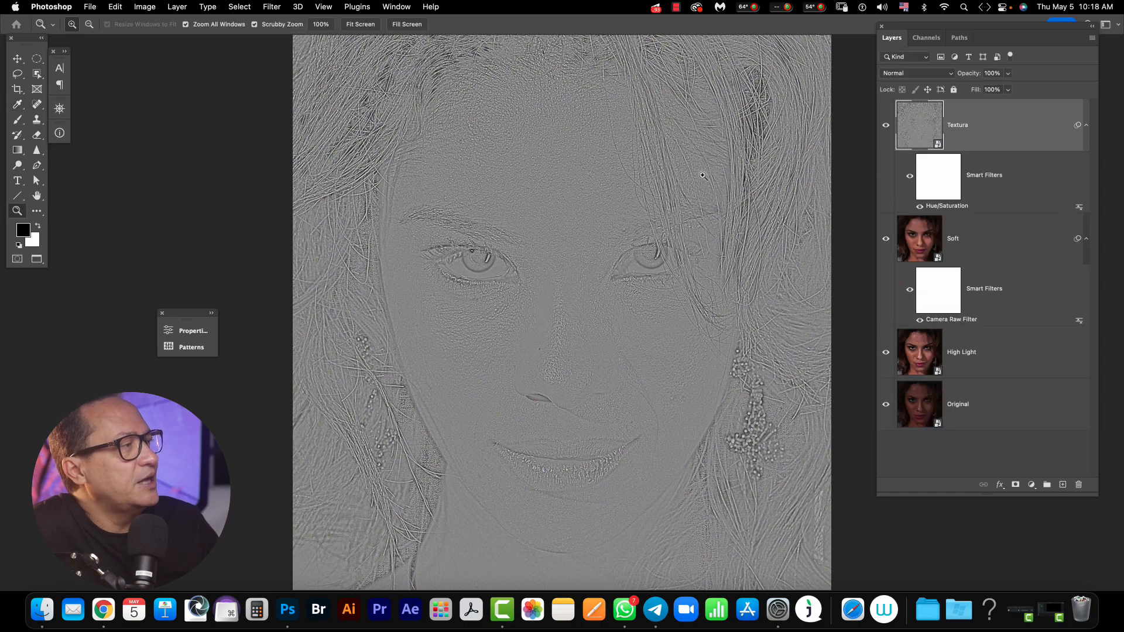
left_click(918, 74)
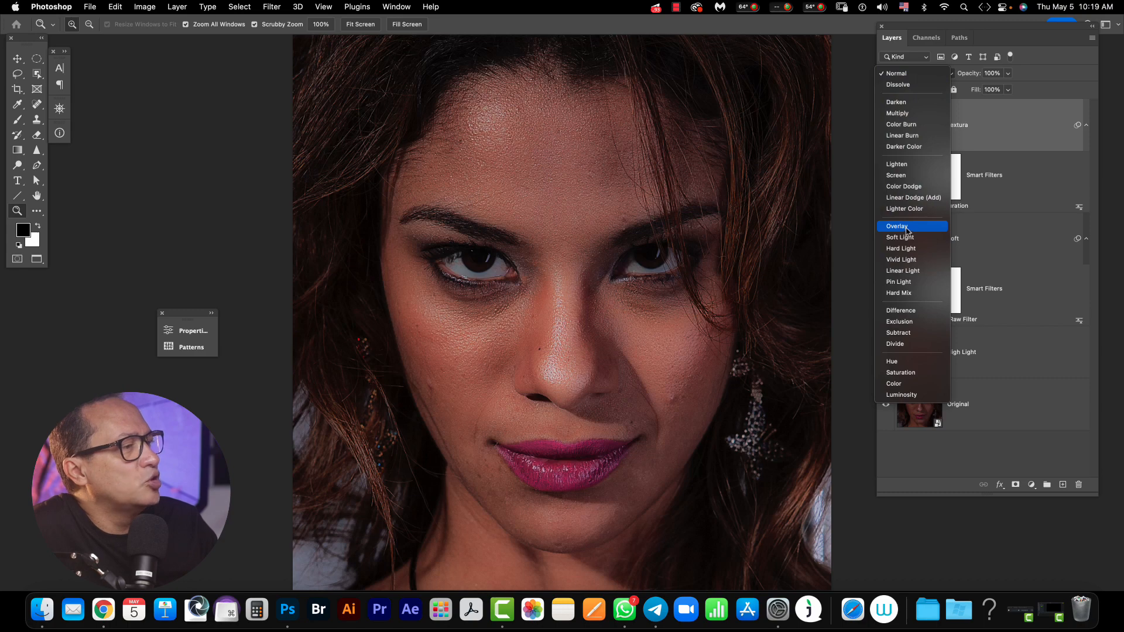
left_click(907, 230)
Combine the High Light, Soft and Textura layers into a single smart object above Original
left_click(961, 352)
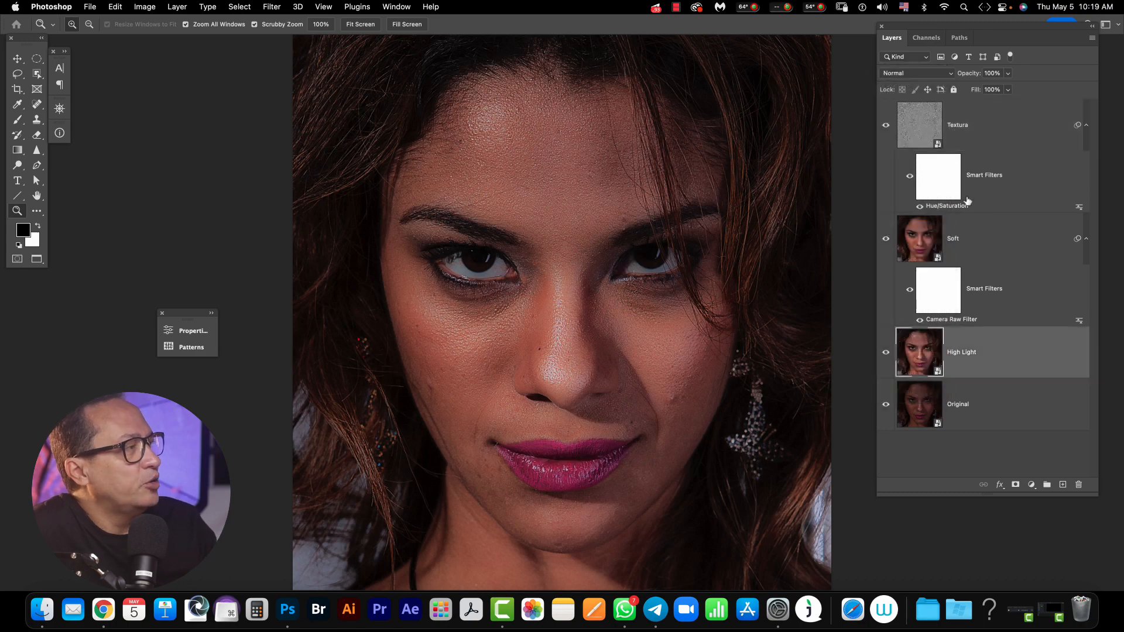
left_click(964, 130, "shift")
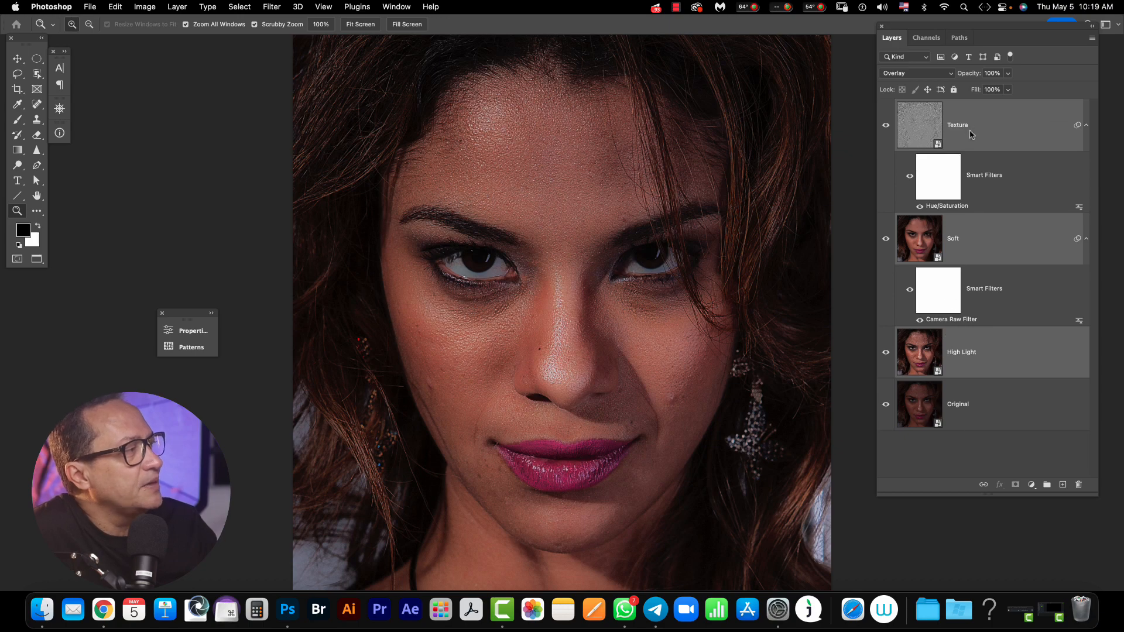
right_click(970, 134)
left_click(1016, 281)
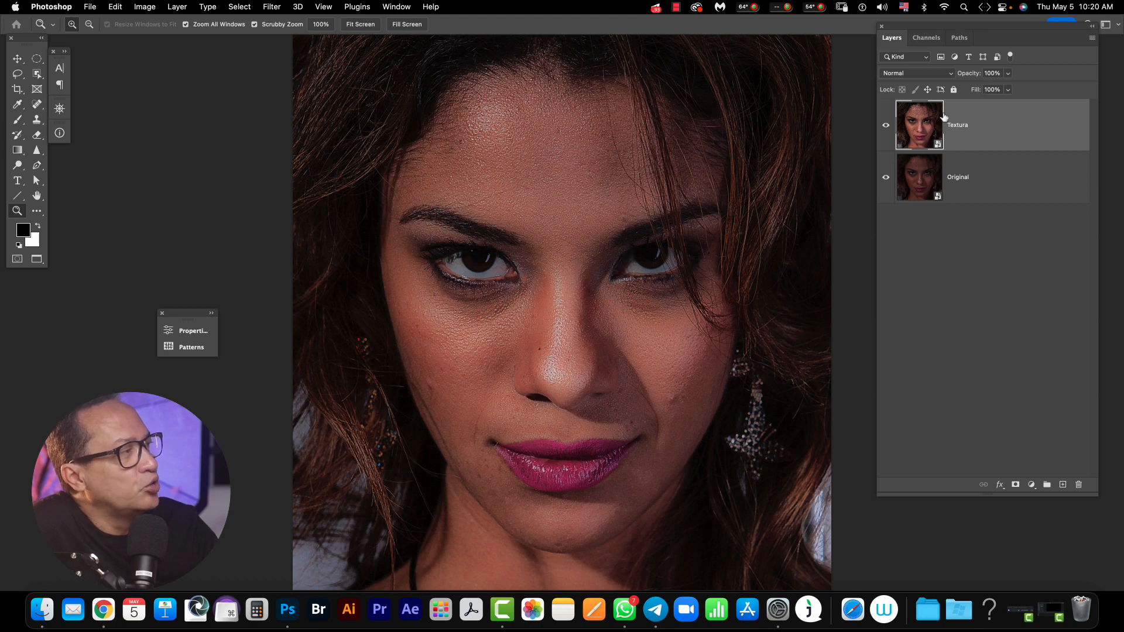
Open the Camera Raw Filter on the combined Textura layer at 100% zoom and activate the Heal tool
left_click(273, 7)
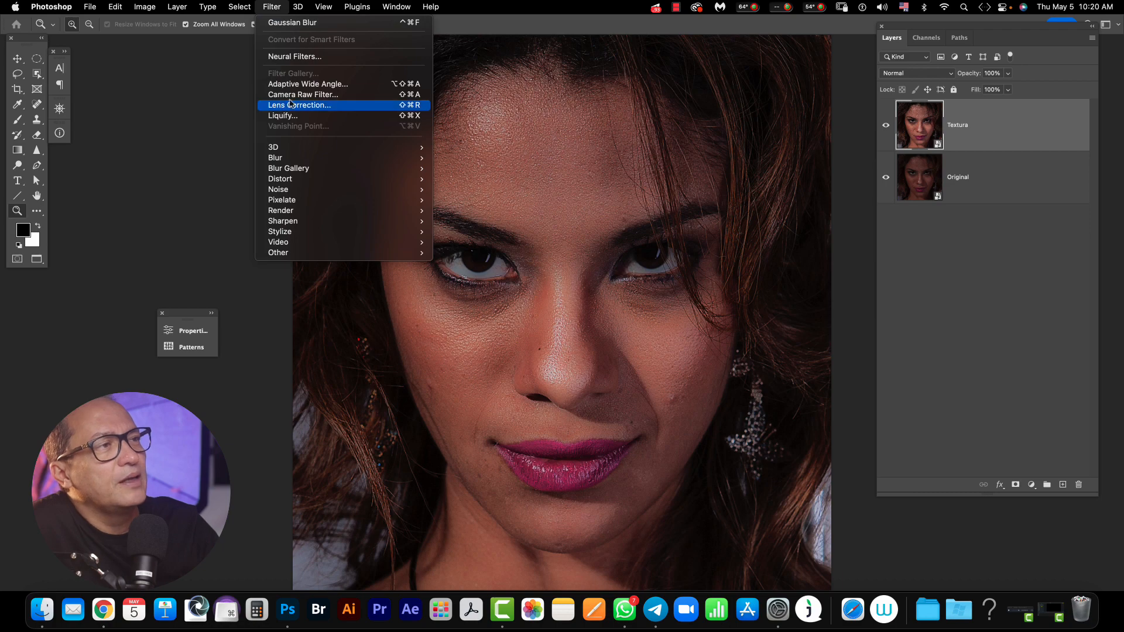
left_click(302, 95)
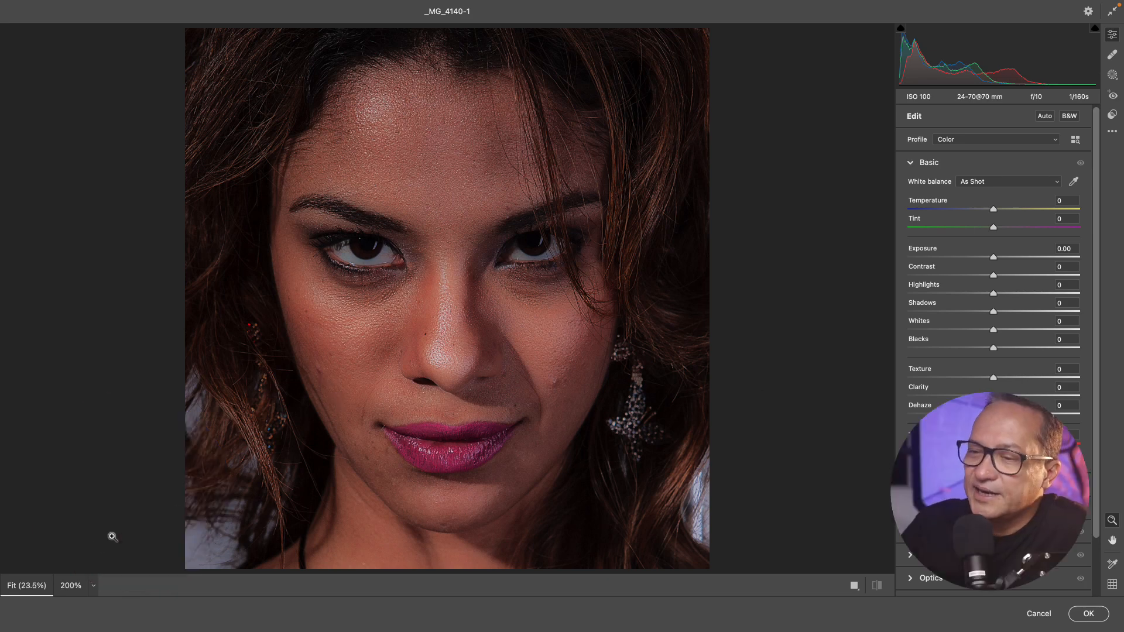
left_click(95, 587)
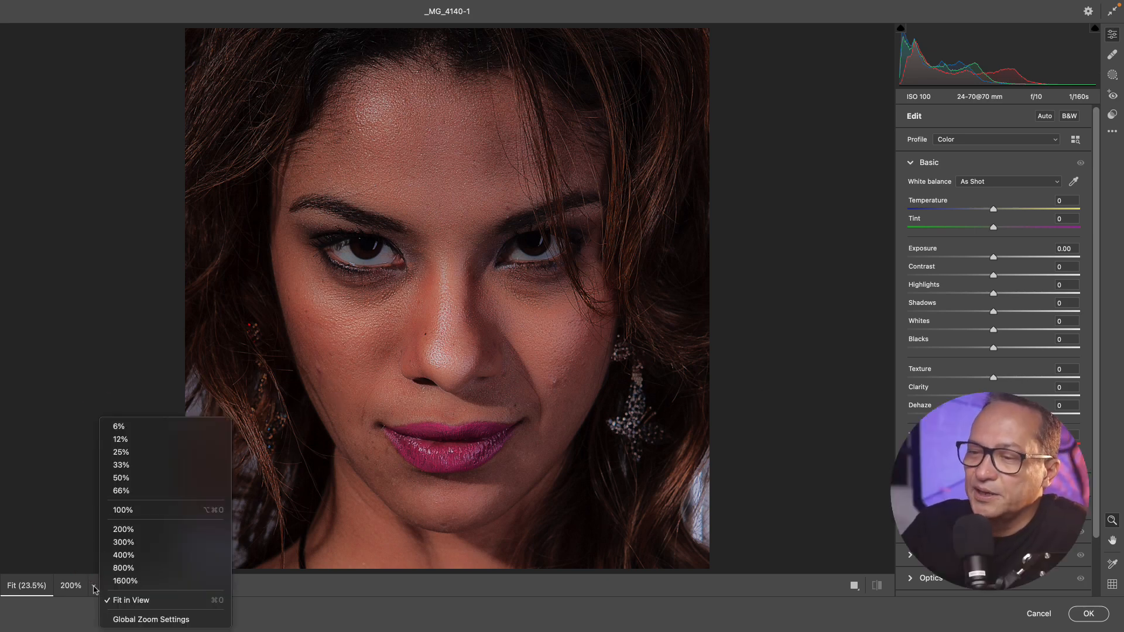
left_click(130, 512)
key("h")
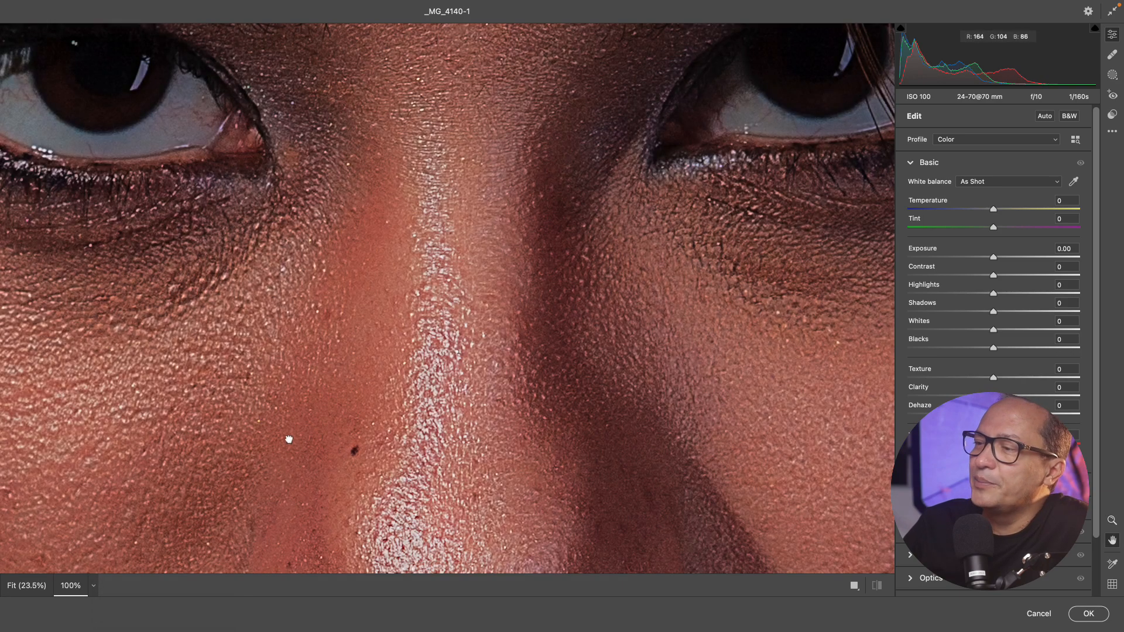
left_click_drag(289, 439, 420, 270)
left_click_drag(418, 330, 510, 319)
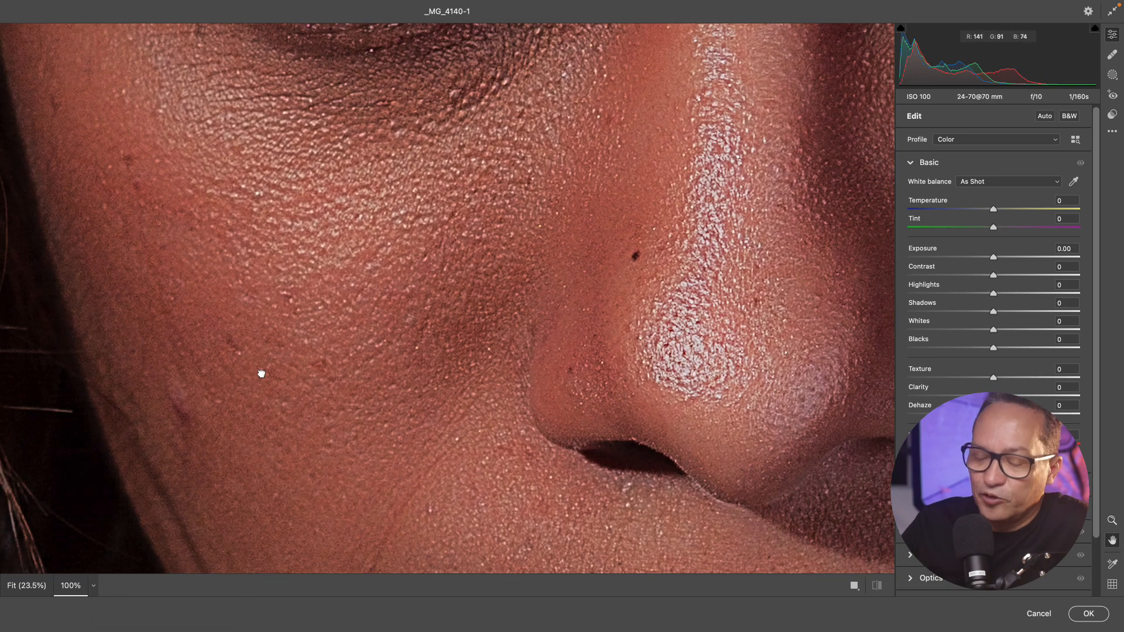
key("b")
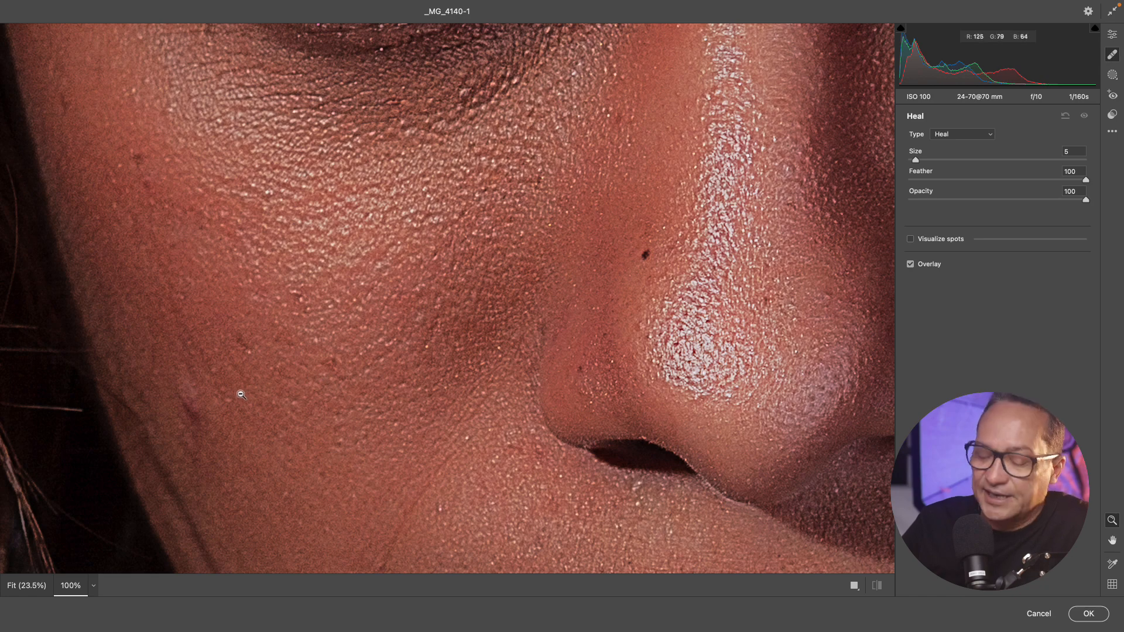
key("e")
key("b")
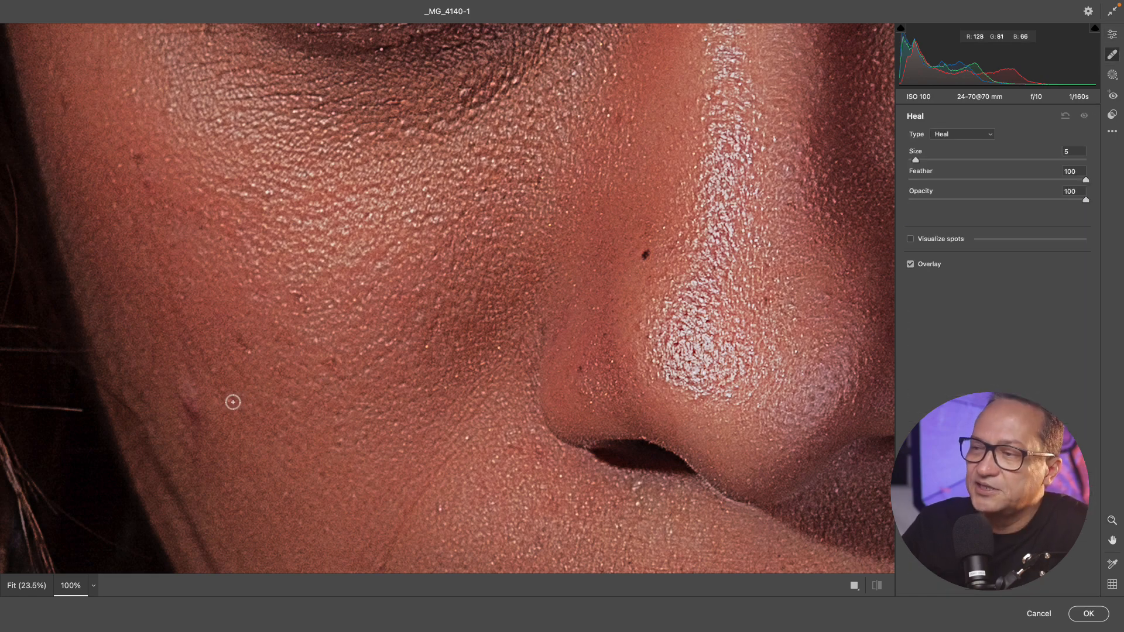
Heal the blemishes on the left cheek, the side and tip of the nose, and the skin beside the nostril
mouse_move(185, 401)
left_mouse_down()
mouse_move(198, 431)
mouse_move(181, 384)
mouse_move(199, 453)
left_mouse_up()
left_click(248, 348)
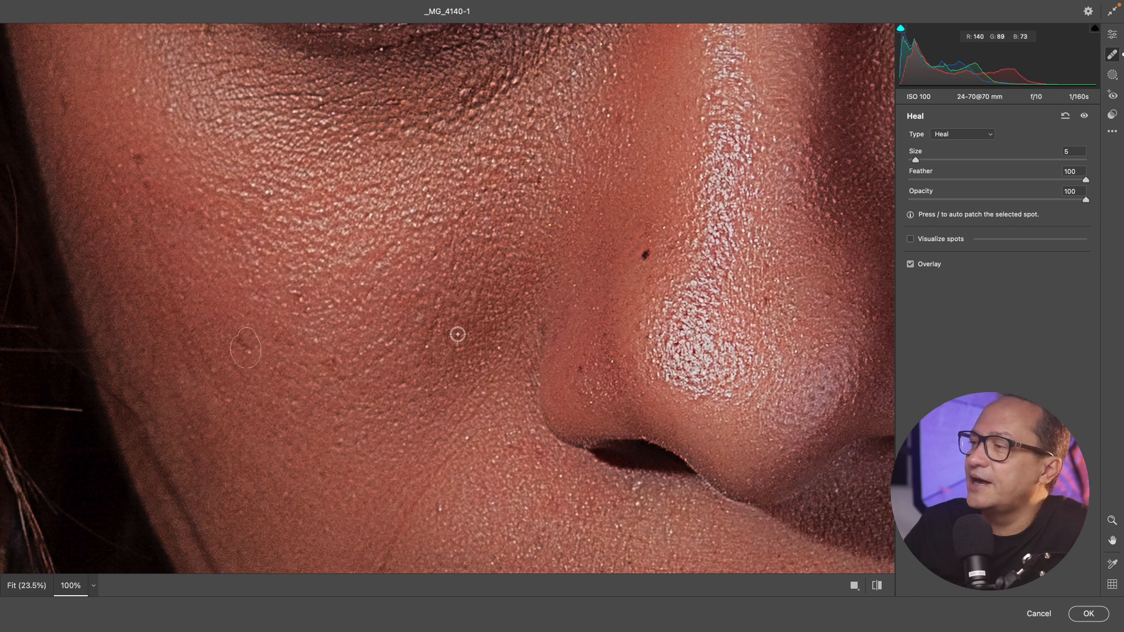
left_click(646, 255)
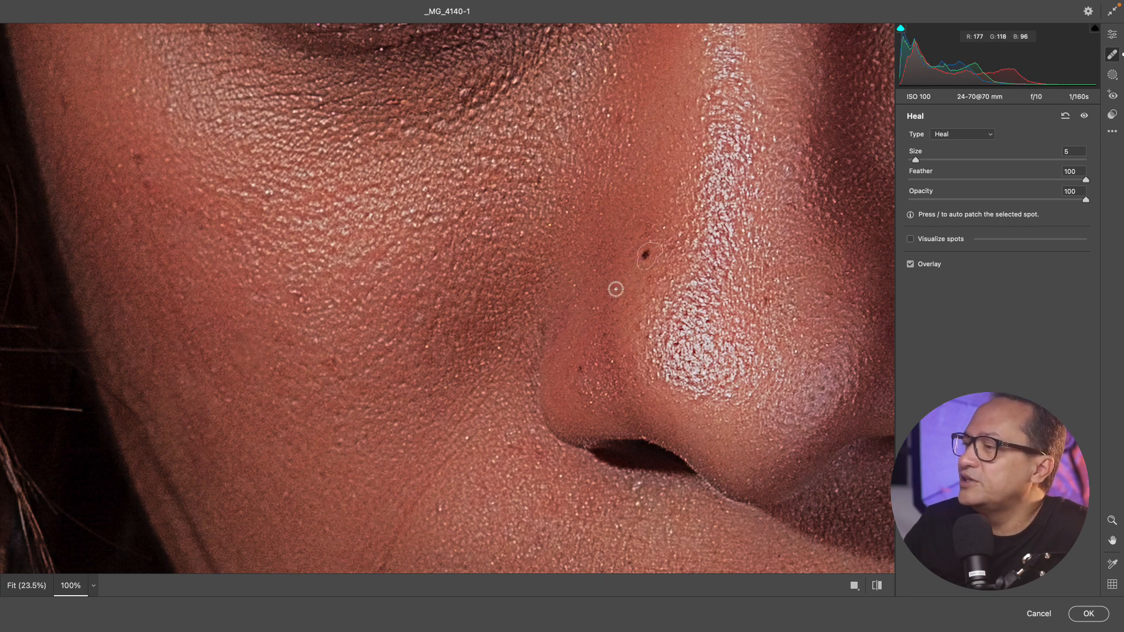
left_click(583, 369)
left_click(515, 449)
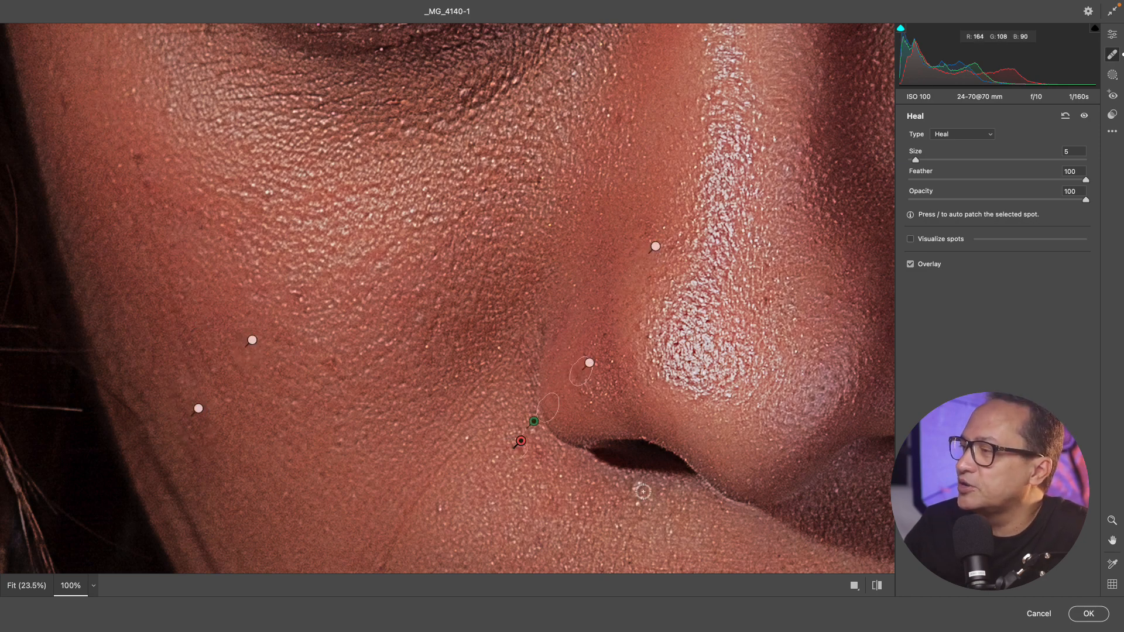
left_click(772, 307)
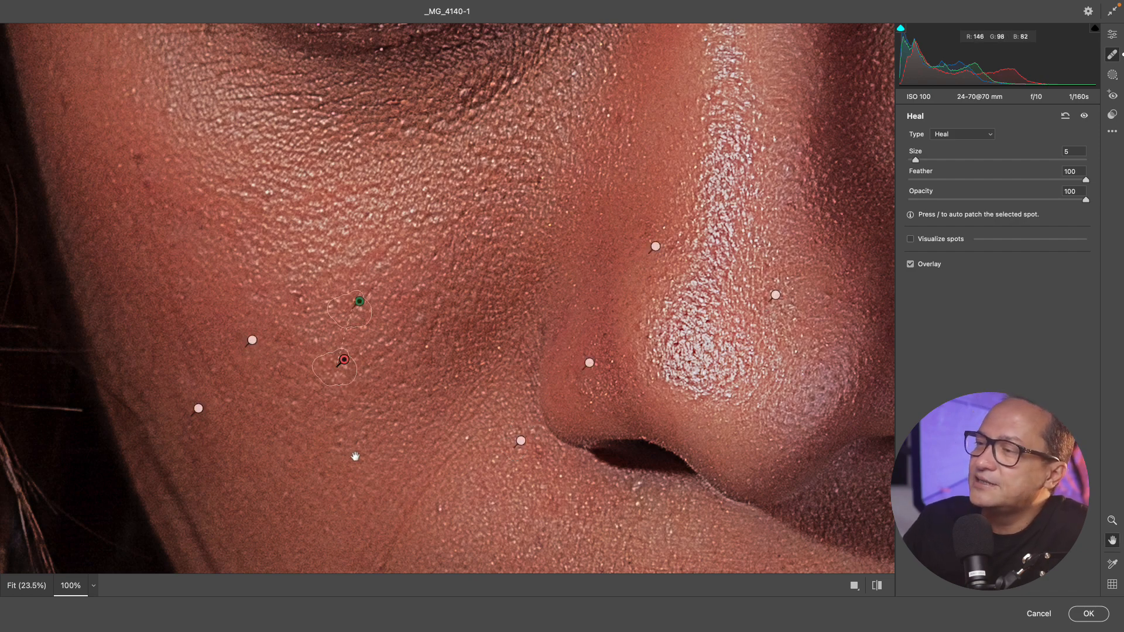
Heal the marks on the lower left cheek and at the left mouth corner, moving the corner's sample source to adjacent skin
left_click_drag(342, 434, 360, 247)
mouse_move(464, 240)
left_mouse_down()
mouse_move(389, 355)
mouse_move(413, 381)
mouse_move(383, 426)
mouse_move(402, 372)
left_mouse_up()
left_click_drag(485, 436, 482, 435)
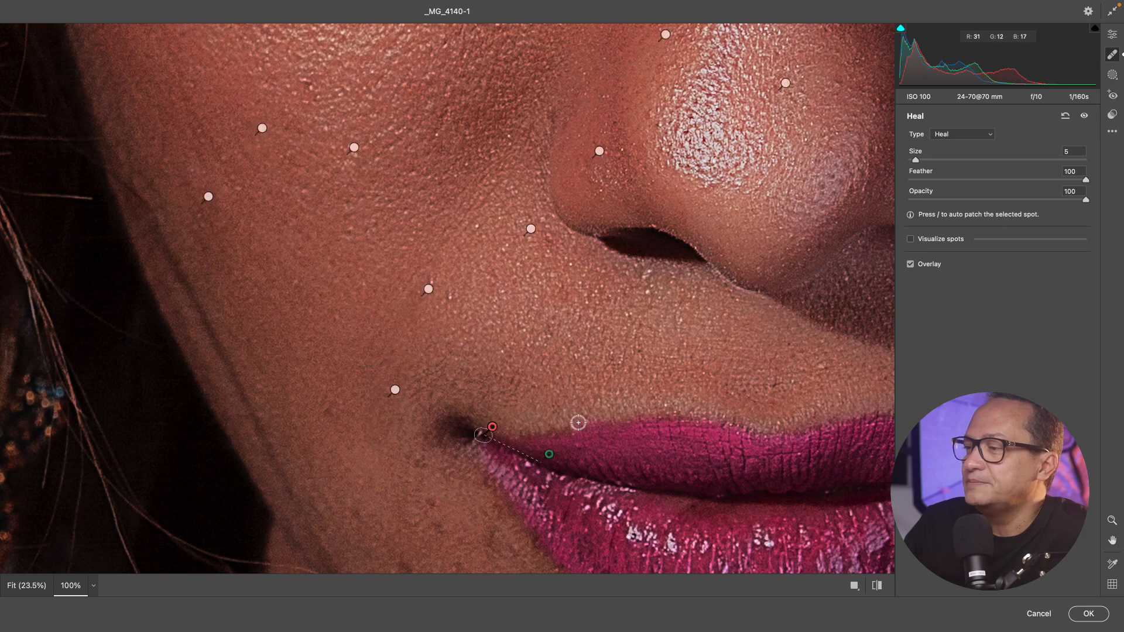
mouse_move(544, 464)
left_mouse_down()
mouse_move(467, 431)
mouse_move(468, 420)
left_mouse_up()
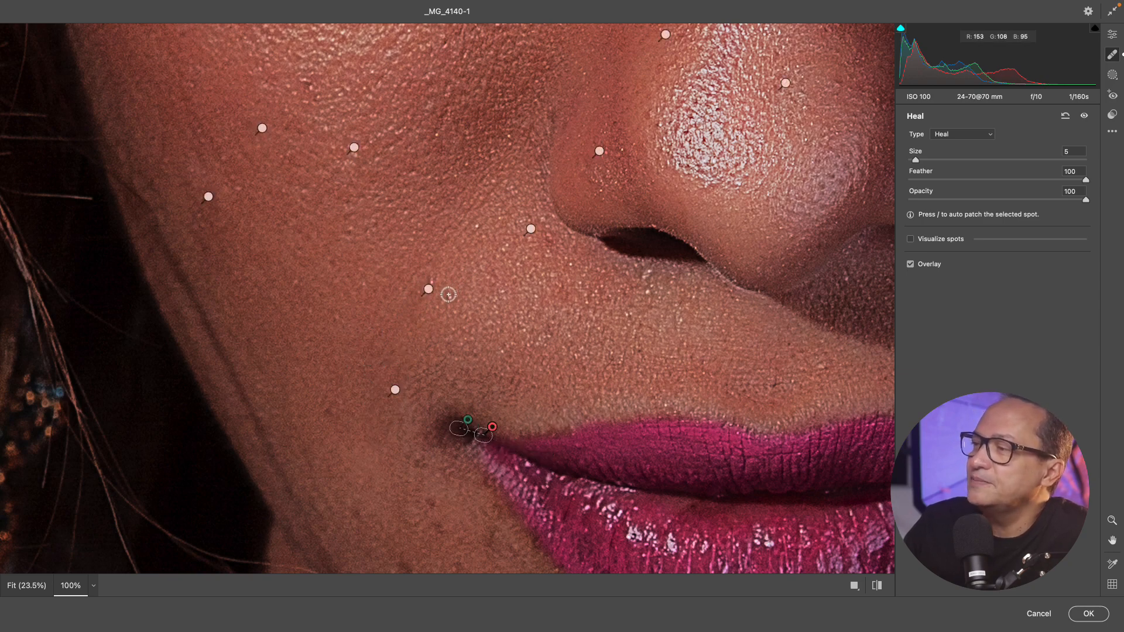
left_click(450, 298)
left_click(432, 281)
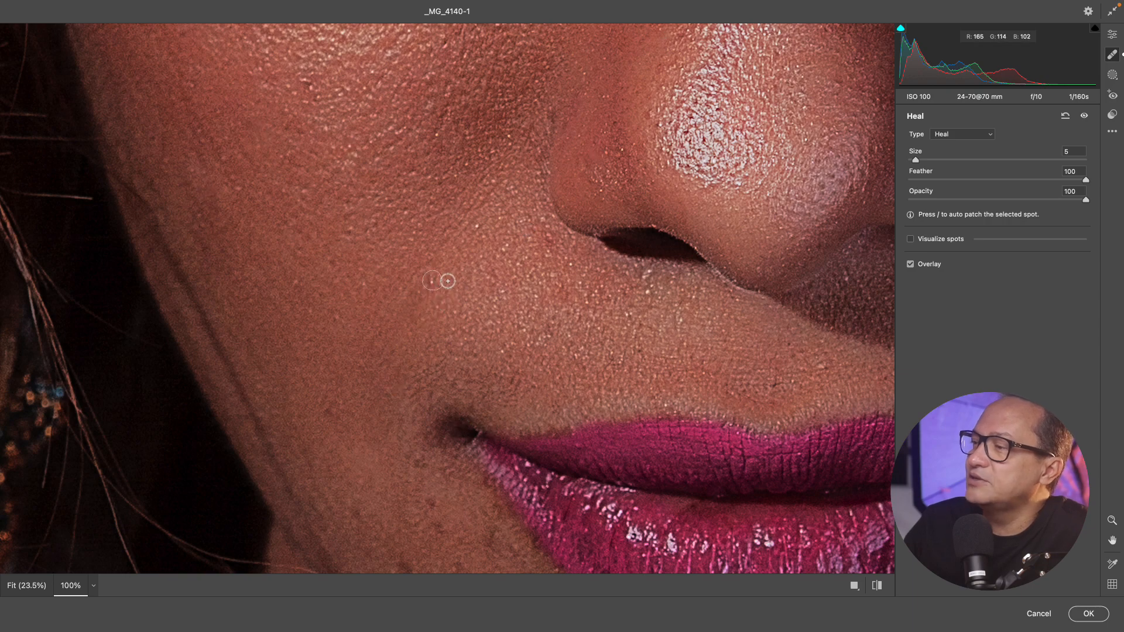
Heal the dark spots on the skin below and beside the left corner of the mouth
scroll(388, 379, "down", 5)
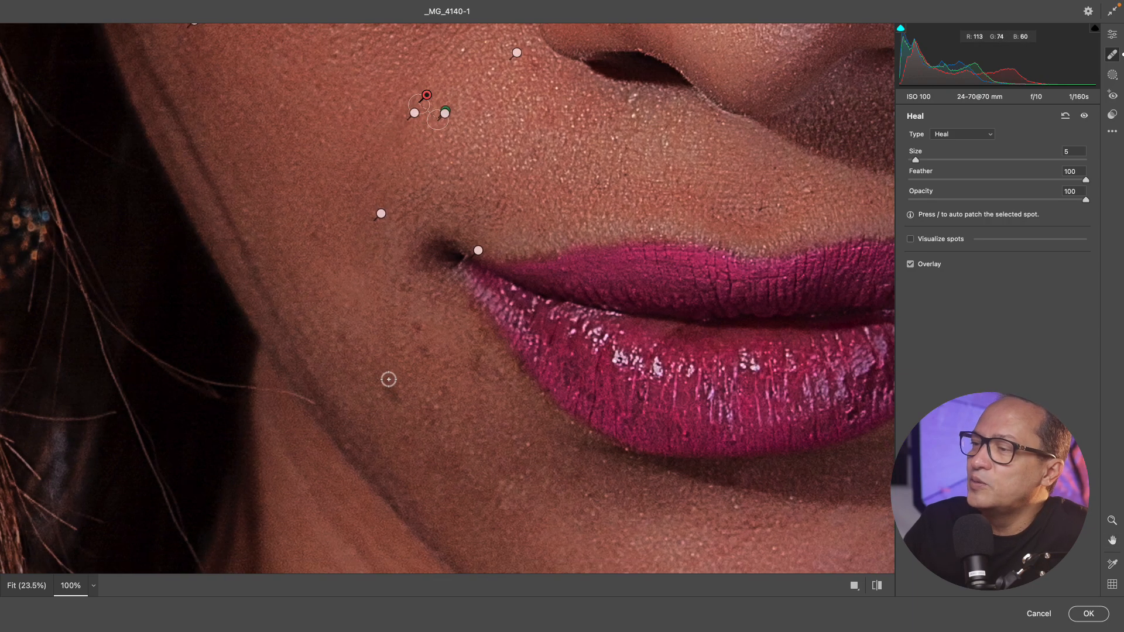
mouse_move(389, 380)
left_mouse_down()
mouse_move(394, 397)
mouse_move(422, 389)
left_mouse_up()
left_click_drag(474, 356, 473, 375)
left_click(420, 332)
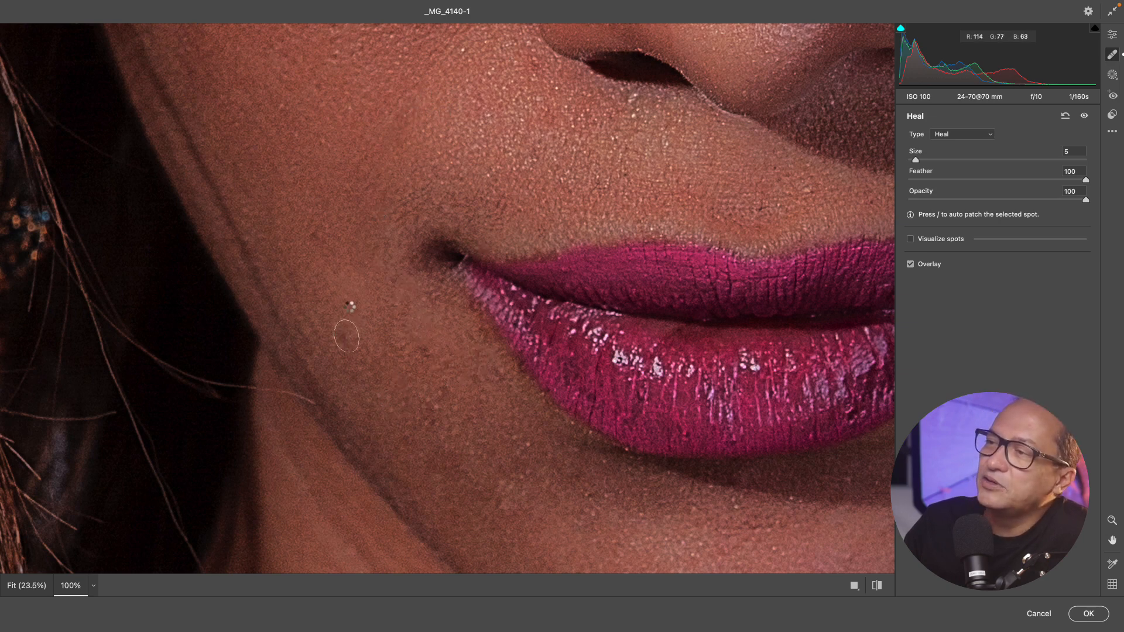
left_click(307, 237)
Heal the spots on the left side of the chin and along its lower edge
key("space")
left_click_drag(481, 425, 310, 278)
left_click_drag(335, 347, 331, 339)
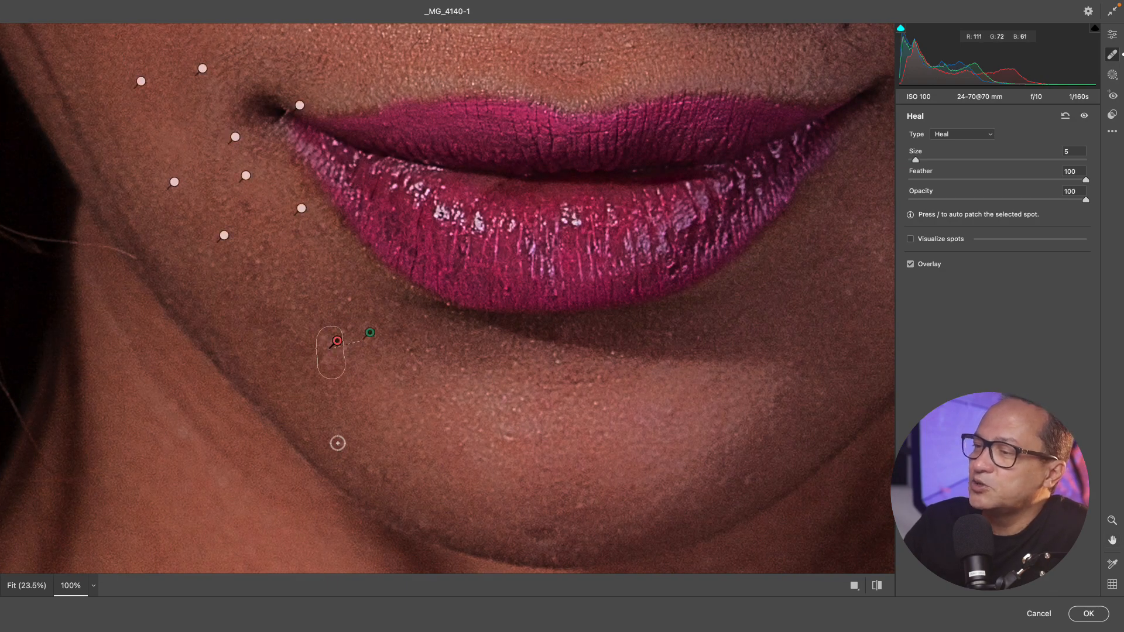
left_click_drag(356, 460, 337, 424)
left_click_drag(366, 469, 399, 485)
left_click(539, 532)
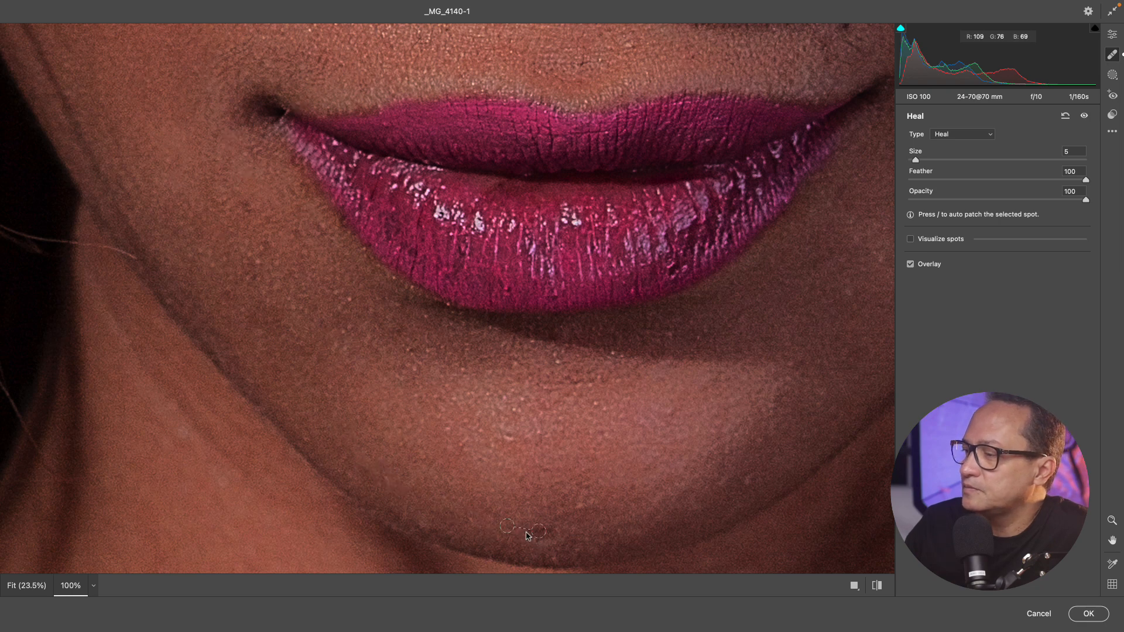
mouse_move(544, 524)
left_mouse_down()
mouse_move(535, 532)
mouse_move(553, 537)
left_mouse_up()
Heal the remaining chin spots and the blemishes between the right side of the lower lip and the jaw
key("space")
left_click_drag(645, 408, 500, 450)
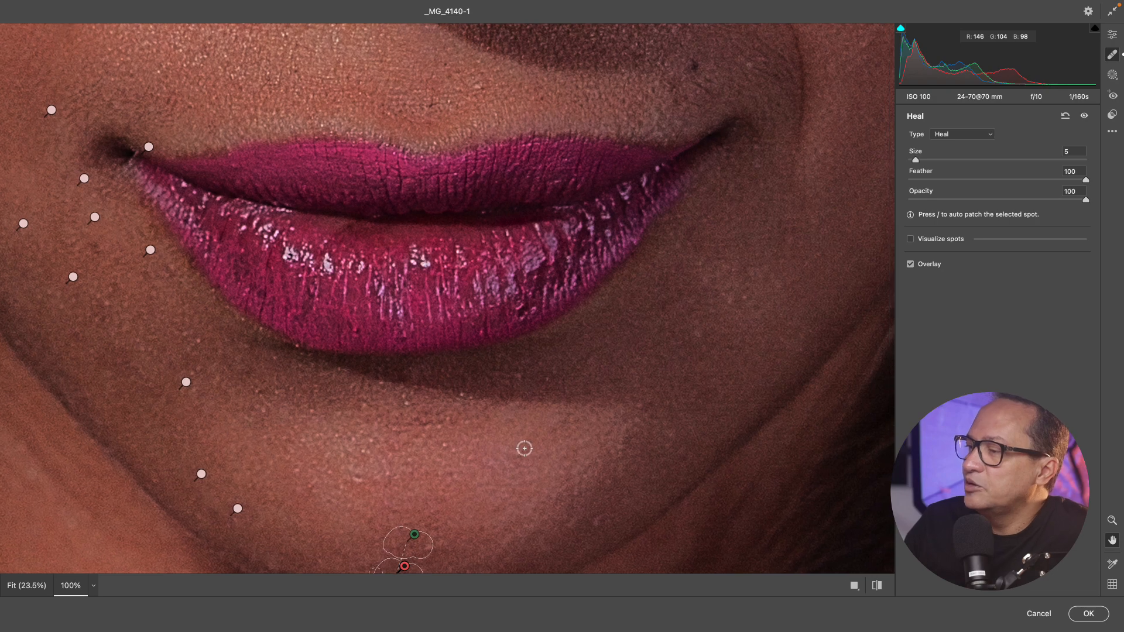
left_click(519, 453)
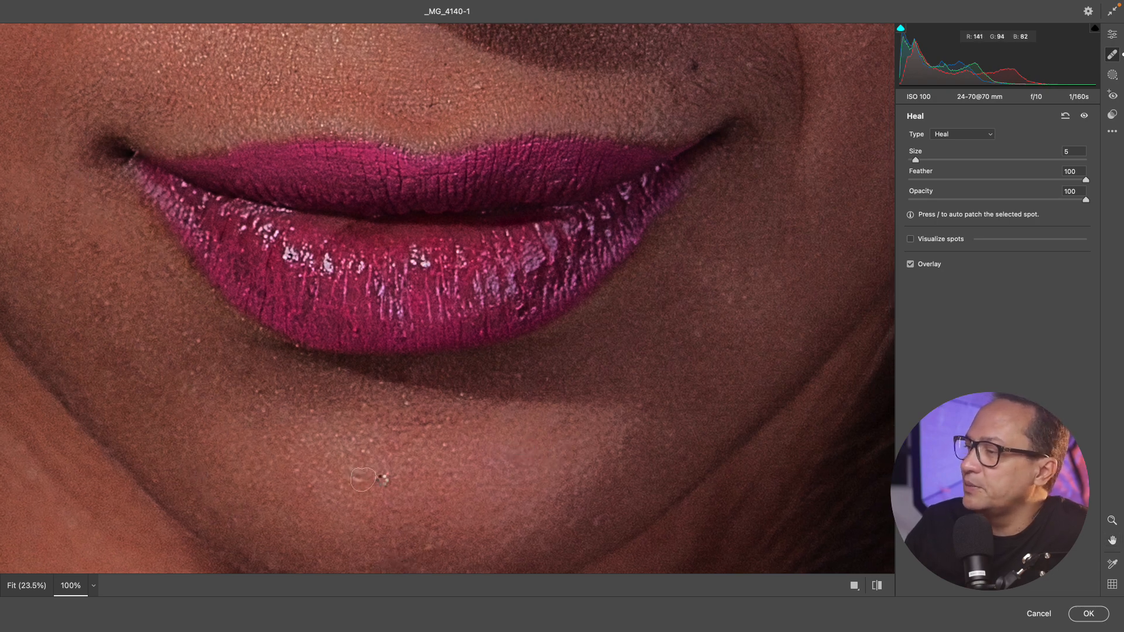
key("space")
mouse_move(893, 270)
left_mouse_down()
mouse_move(569, 369)
mouse_move(580, 363)
left_mouse_up()
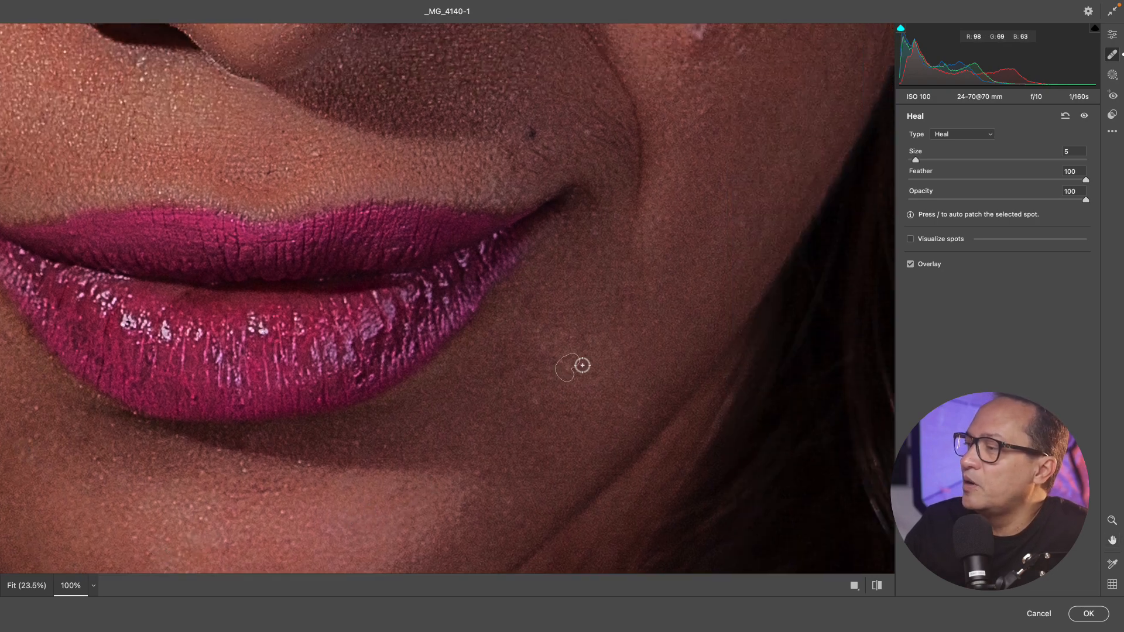
left_click_drag(527, 299, 532, 300)
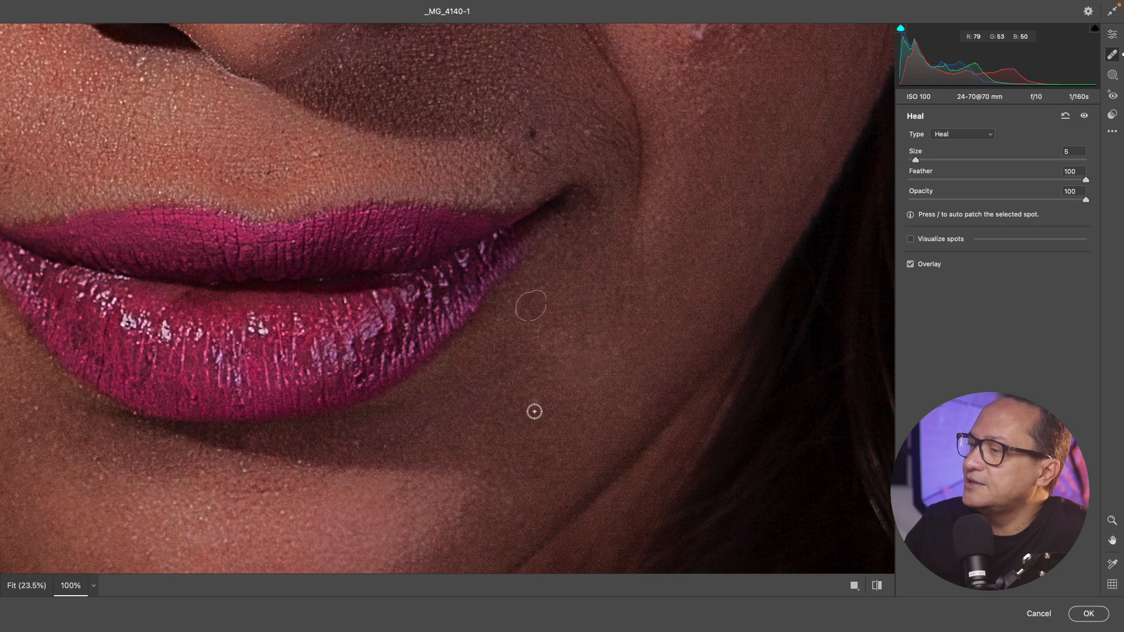
left_click_drag(532, 399, 542, 401)
Heal the mole and small marks above the right corner of the mouth
key("space")
left_click_drag(548, 247, 583, 479)
left_click(571, 365)
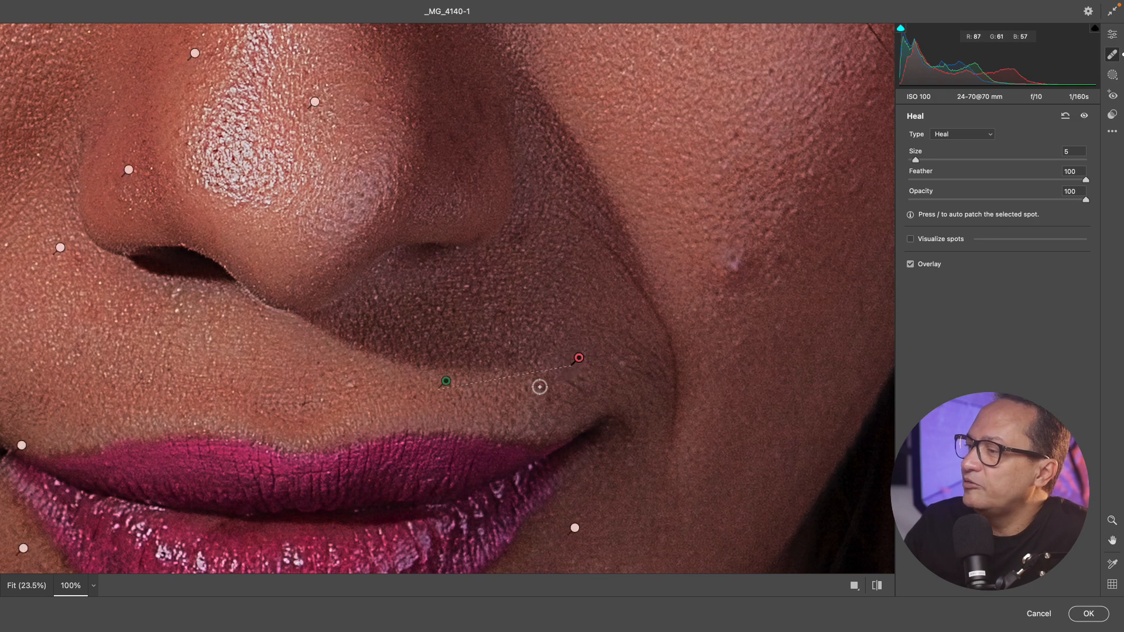
left_click_drag(542, 388, 585, 387)
Heal the right cheek blemish using nearby cheek skin as its source, and heal the smile line beside the nose
key("space")
mouse_move(716, 276)
left_mouse_down()
mouse_move(563, 349)
mouse_move(580, 337)
mouse_move(584, 349)
mouse_move(588, 329)
left_mouse_up()
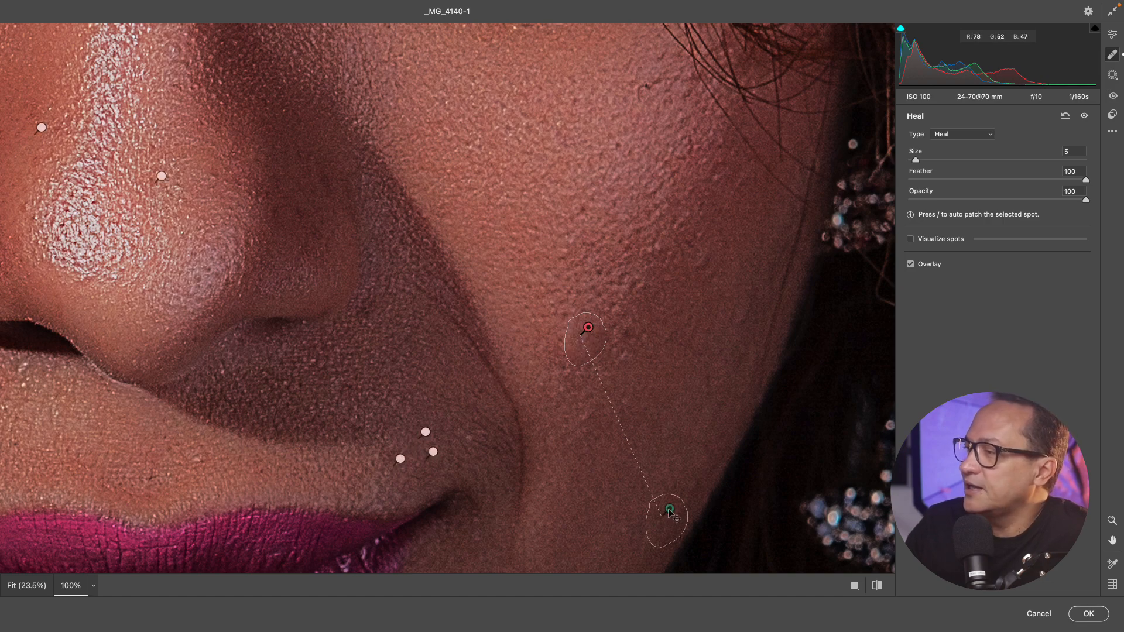
mouse_move(671, 513)
left_mouse_down()
mouse_move(674, 471)
mouse_move(614, 281)
left_mouse_up()
key("space")
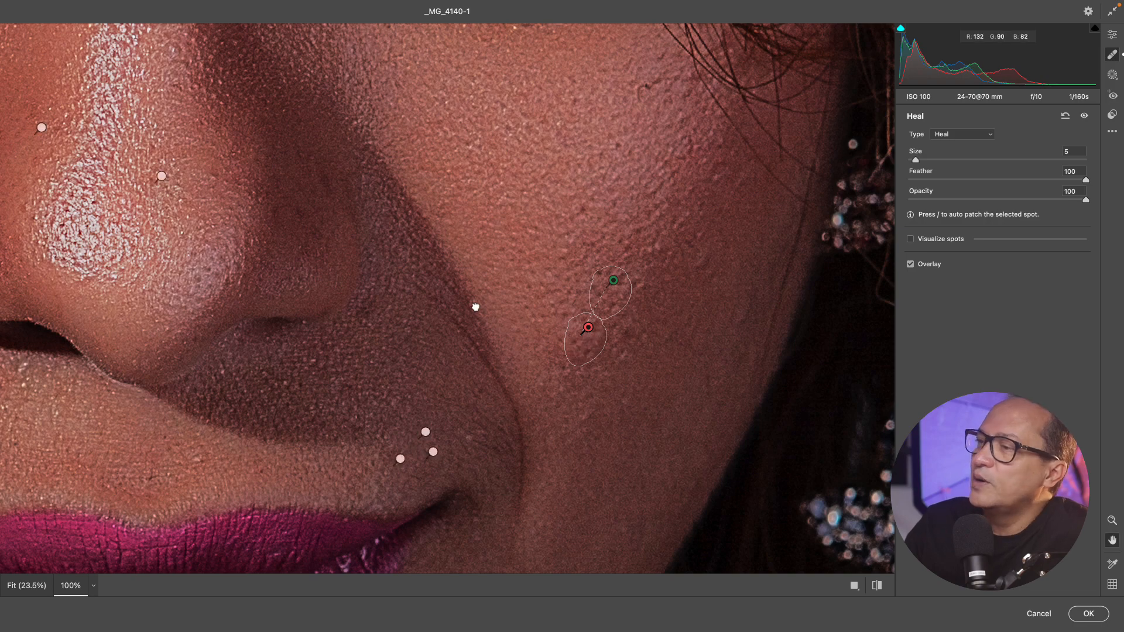
left_click_drag(475, 307, 601, 396)
mouse_move(619, 476)
left_mouse_down()
mouse_move(600, 427)
mouse_move(535, 364)
mouse_move(625, 478)
left_mouse_up()
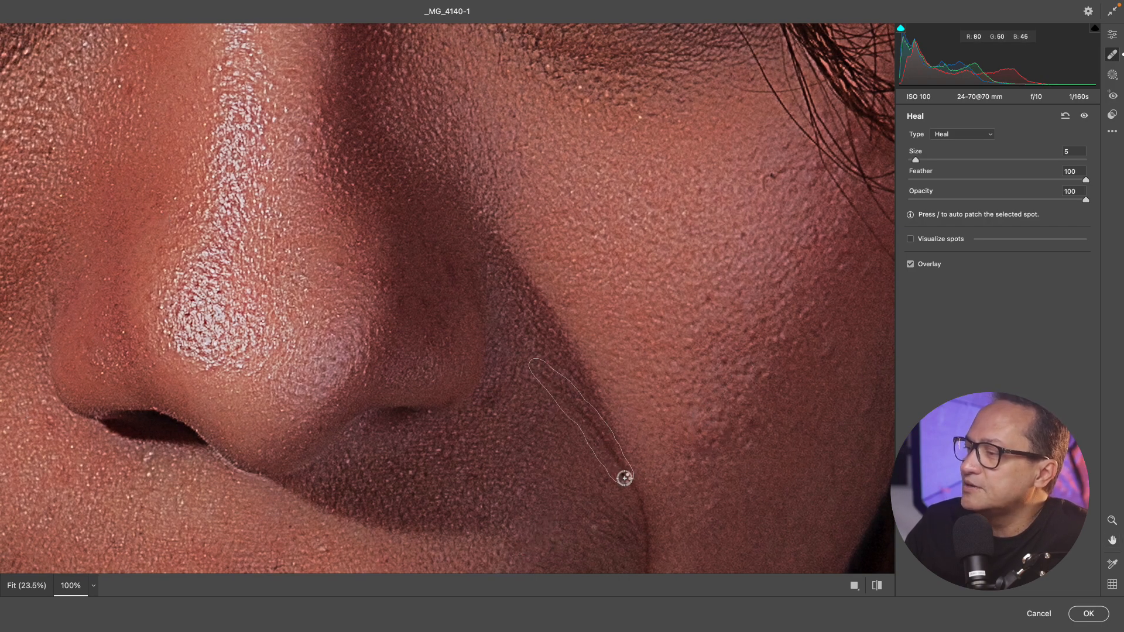
Heal the stray hairs and marks by the inner end of the right eyebrow and the forehead skin above the left eyebrow
key("space")
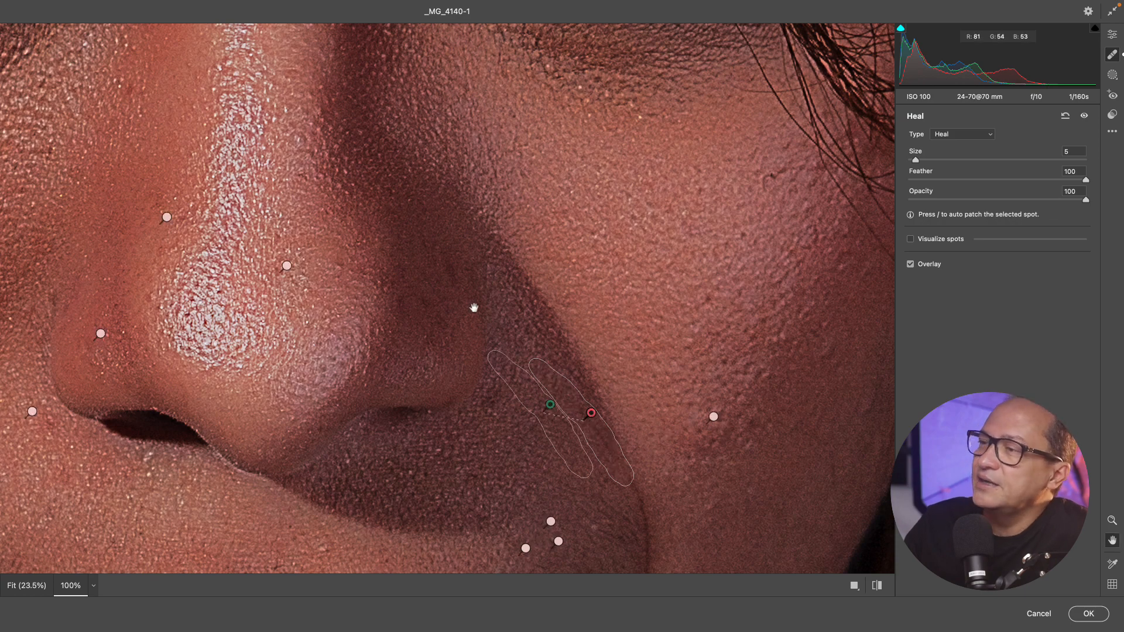
left_click_drag(440, 417, 459, 554)
mouse_move(506, 150)
left_mouse_down()
mouse_move(595, 426)
mouse_move(619, 450)
left_mouse_up()
left_click_drag(523, 211, 616, 387)
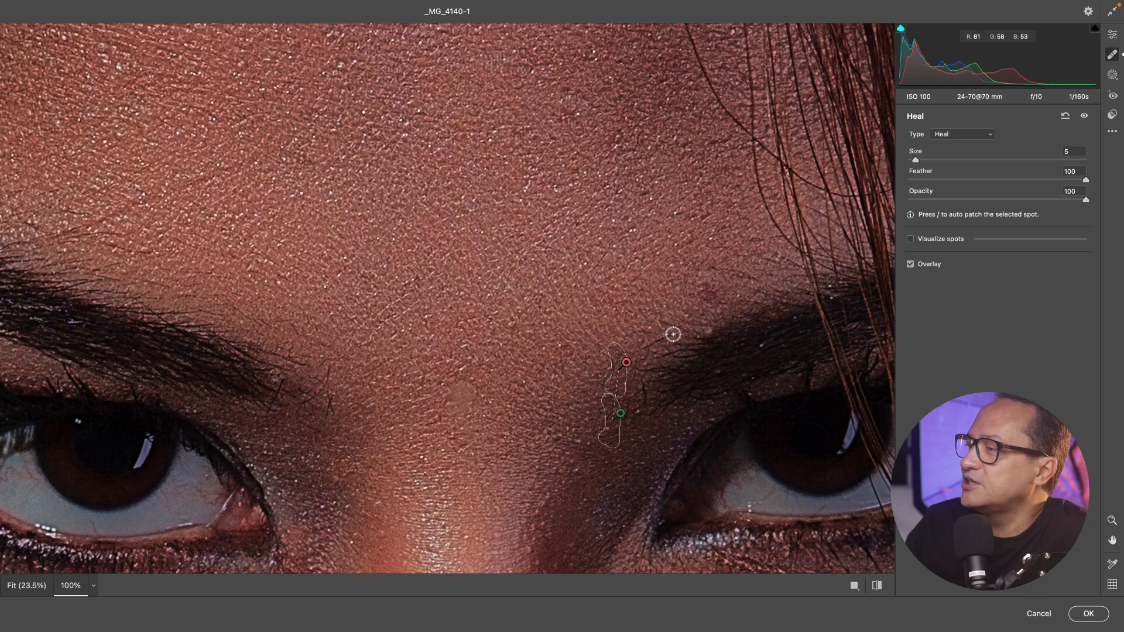
left_click_drag(674, 332, 655, 345)
left_click_drag(286, 253, 622, 312)
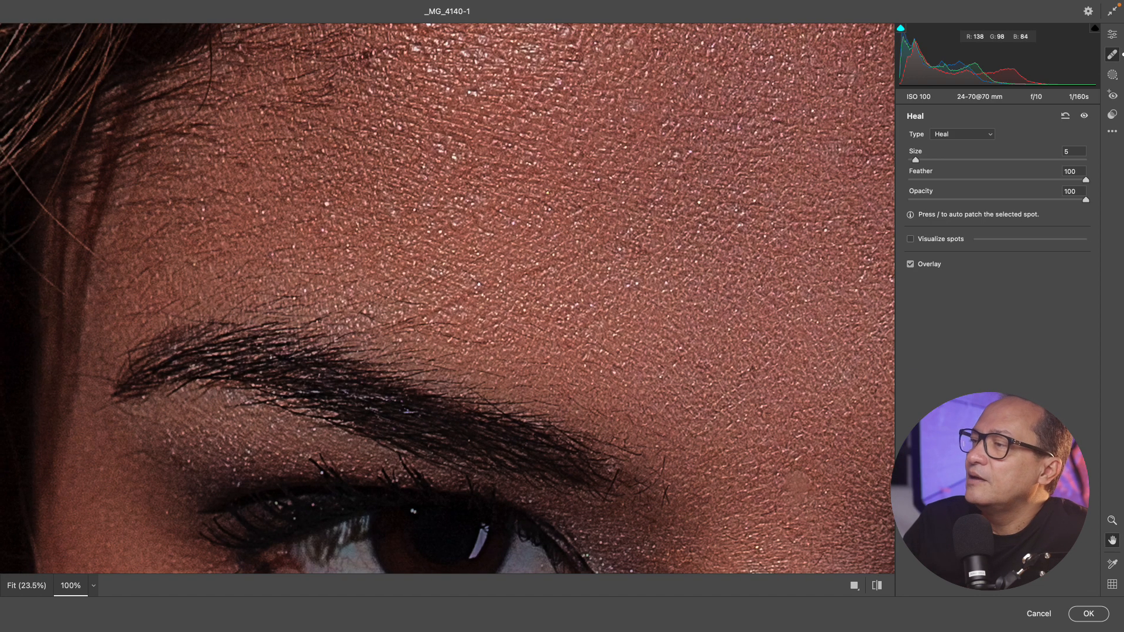
mouse_move(547, 268)
left_mouse_down()
mouse_move(420, 313)
mouse_move(467, 299)
mouse_move(433, 304)
mouse_move(413, 322)
mouse_move(529, 275)
left_mouse_up()
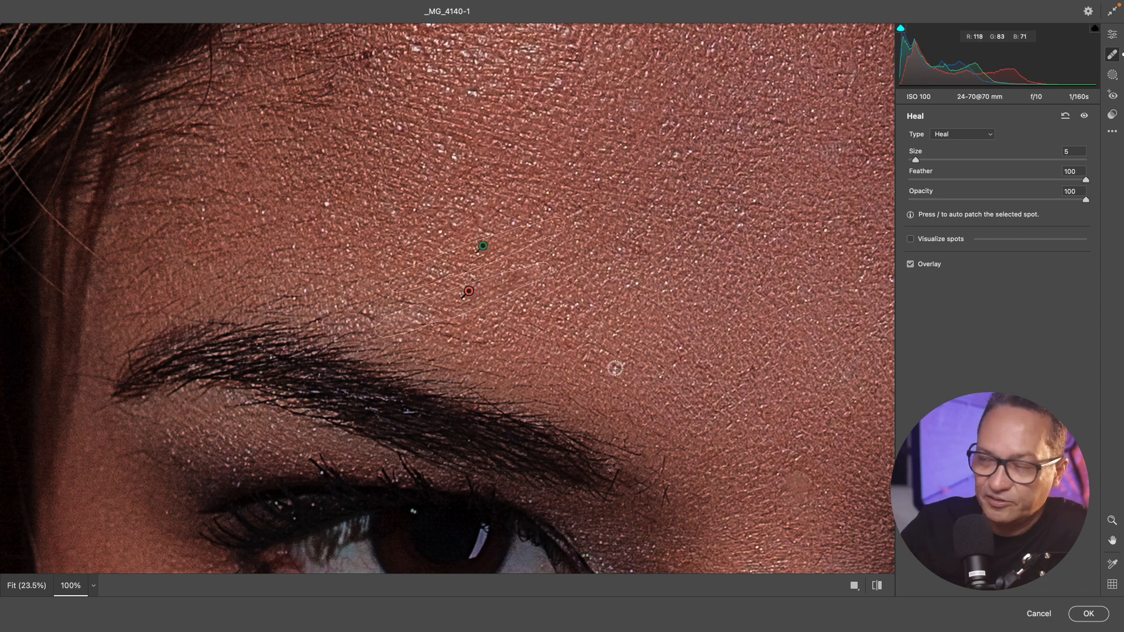
Heal the neck creases below the left jawline with one long stroke
key("super+0")
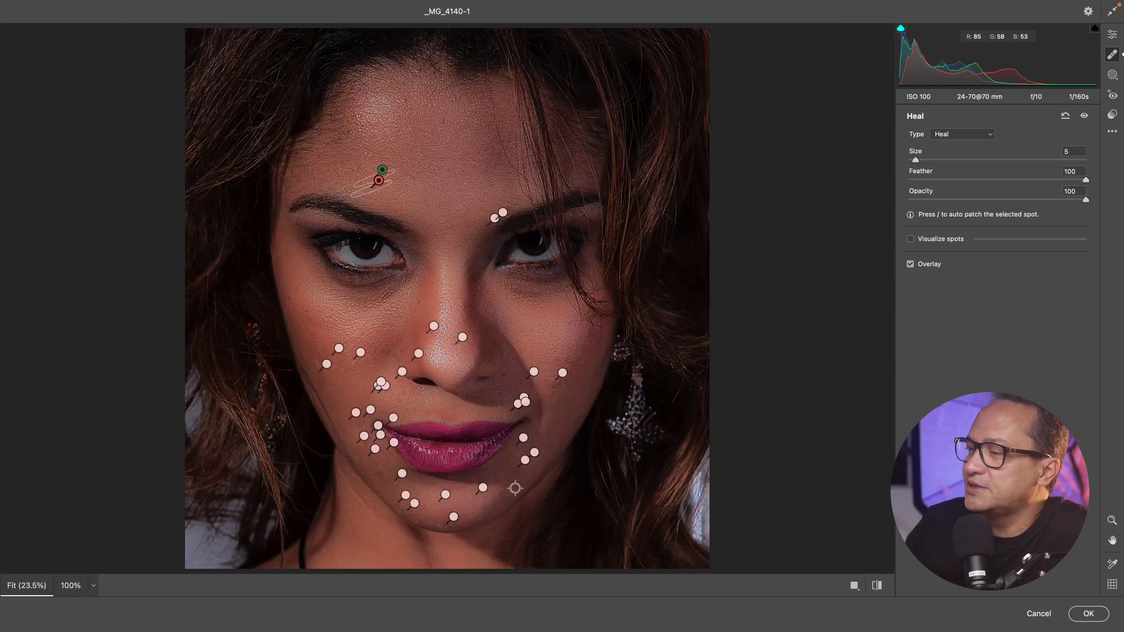
left_click(363, 512)
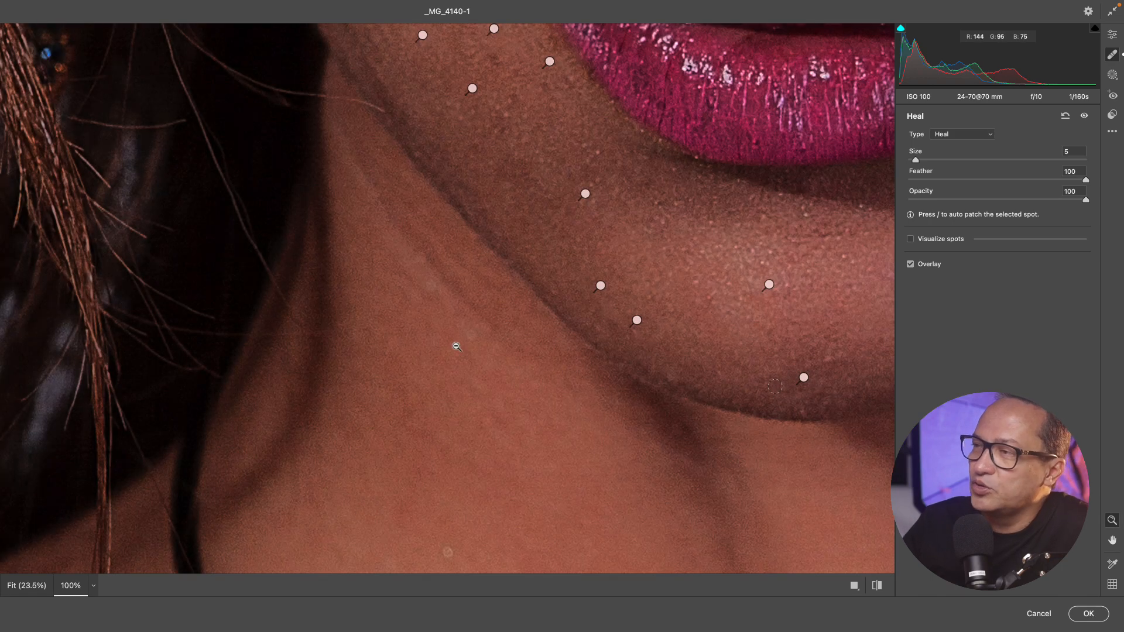
key("e")
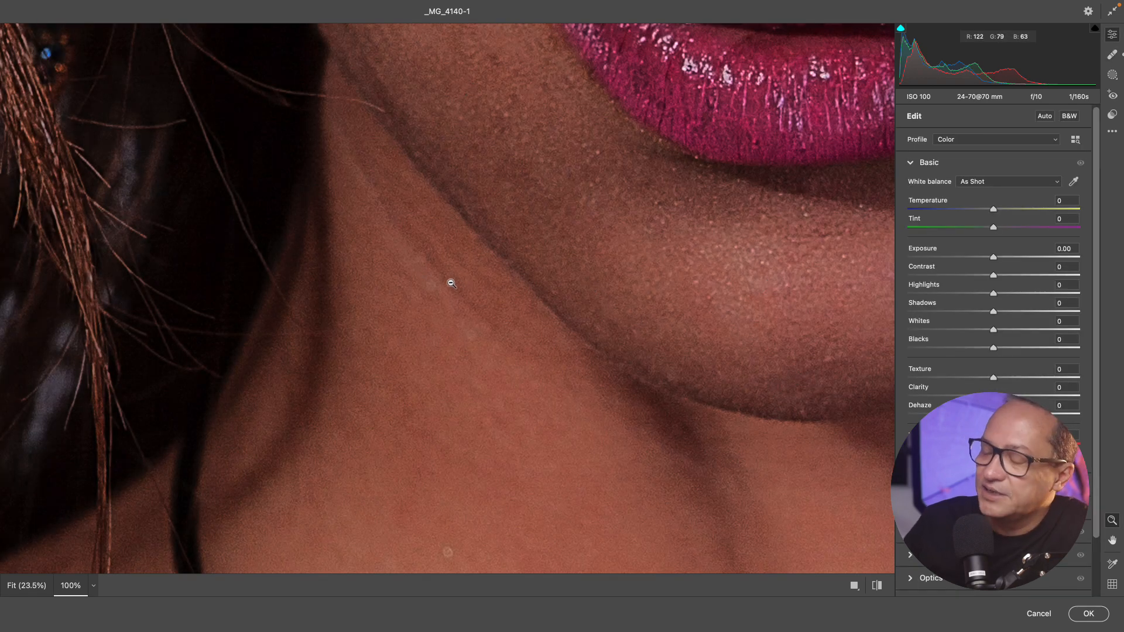
key("b")
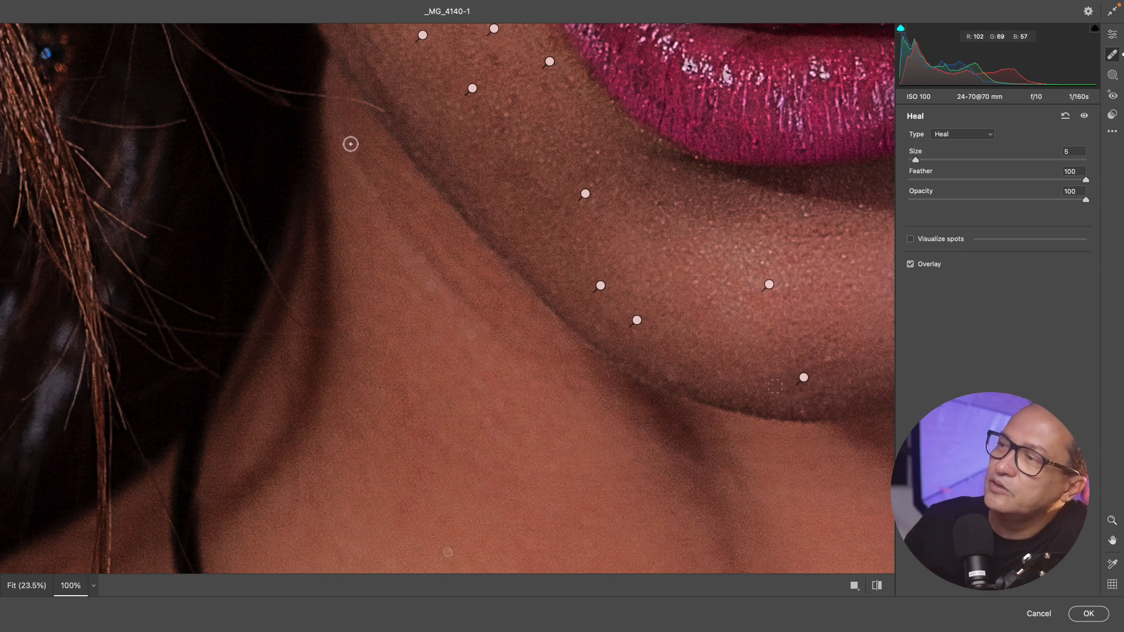
mouse_move(350, 144)
left_mouse_down()
mouse_move(358, 177)
mouse_move(354, 155)
mouse_move(368, 156)
mouse_move(385, 188)
mouse_move(387, 227)
mouse_move(389, 213)
mouse_move(512, 329)
left_mouse_up()
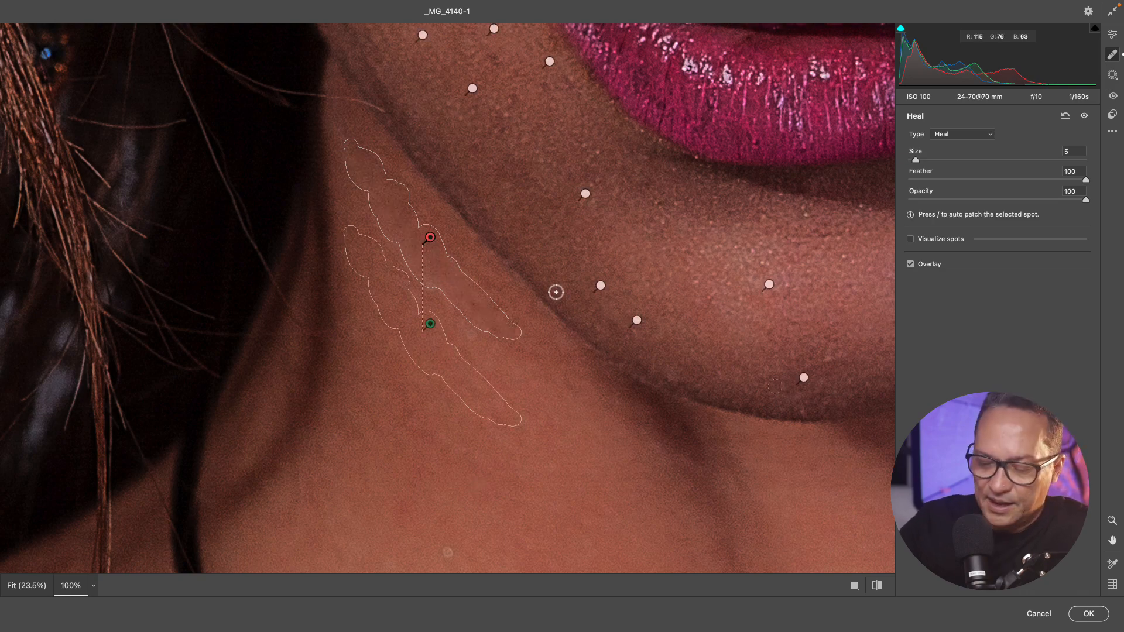
key("super+0")
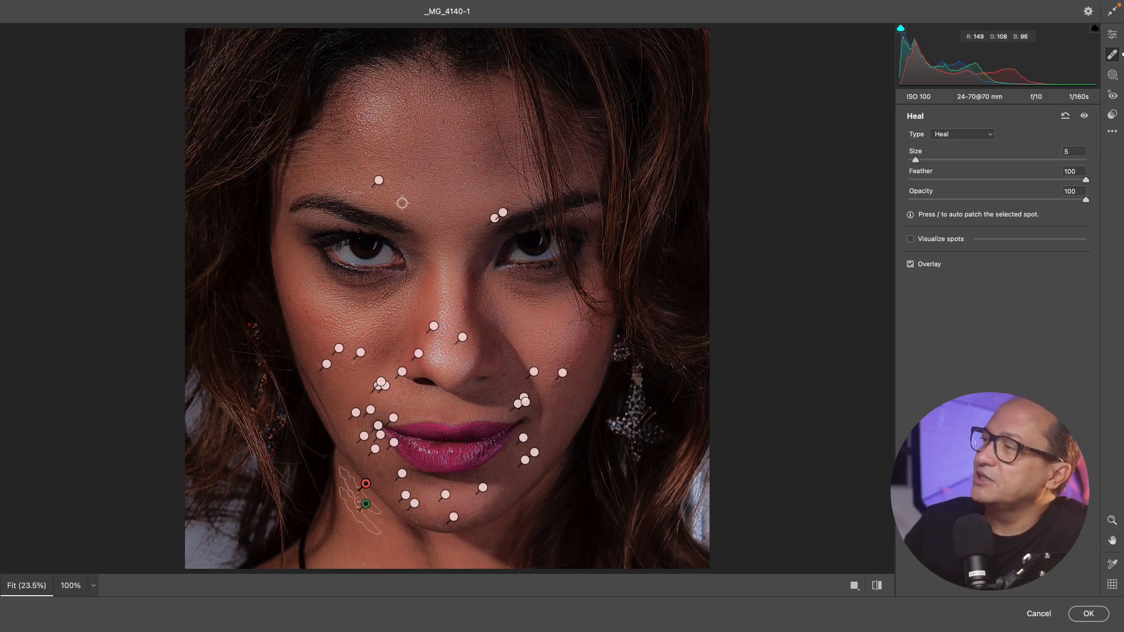
Set the image Temperature to -6 and the Color Mixer HSL saturation to -15 for Oranges and -12 for Yellows
left_click(1113, 35)
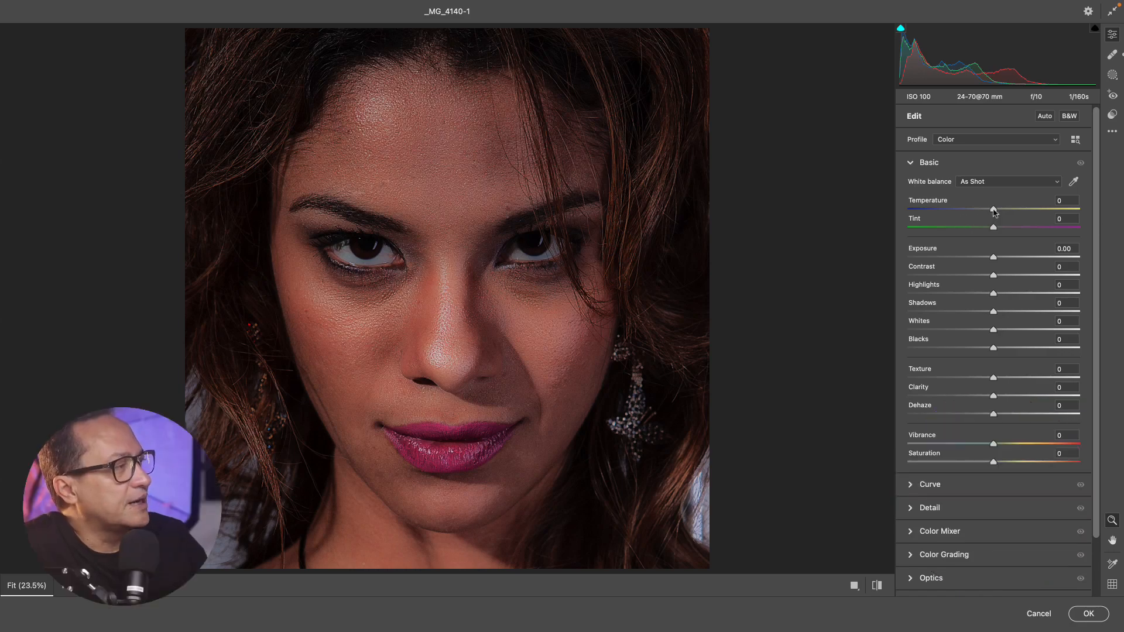
left_click_drag(991, 212, 988, 212)
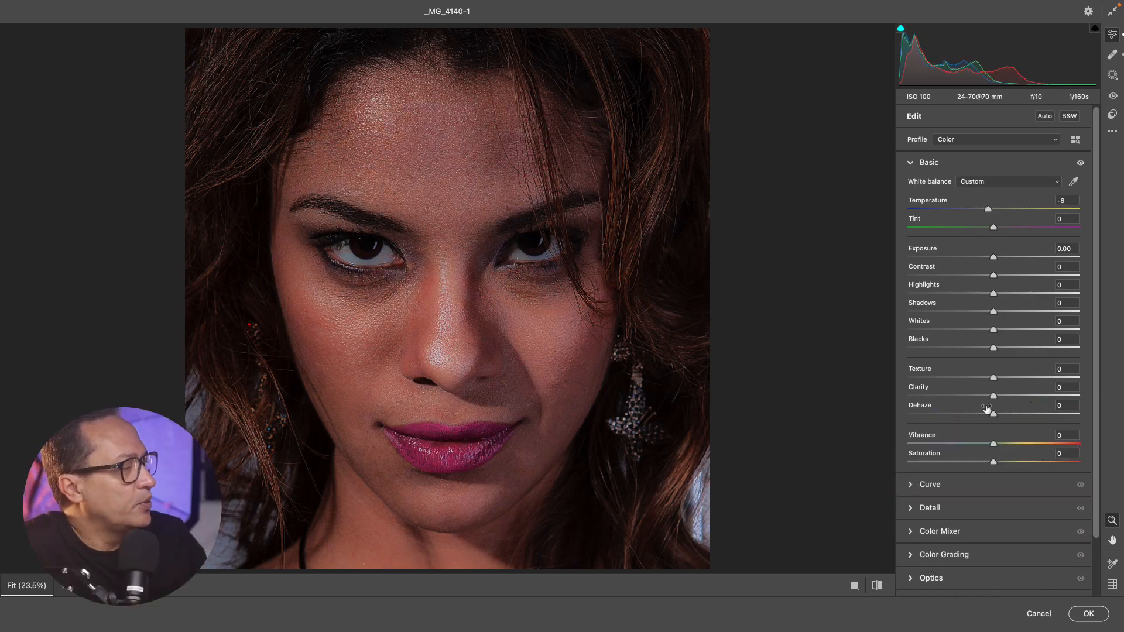
left_click(912, 539)
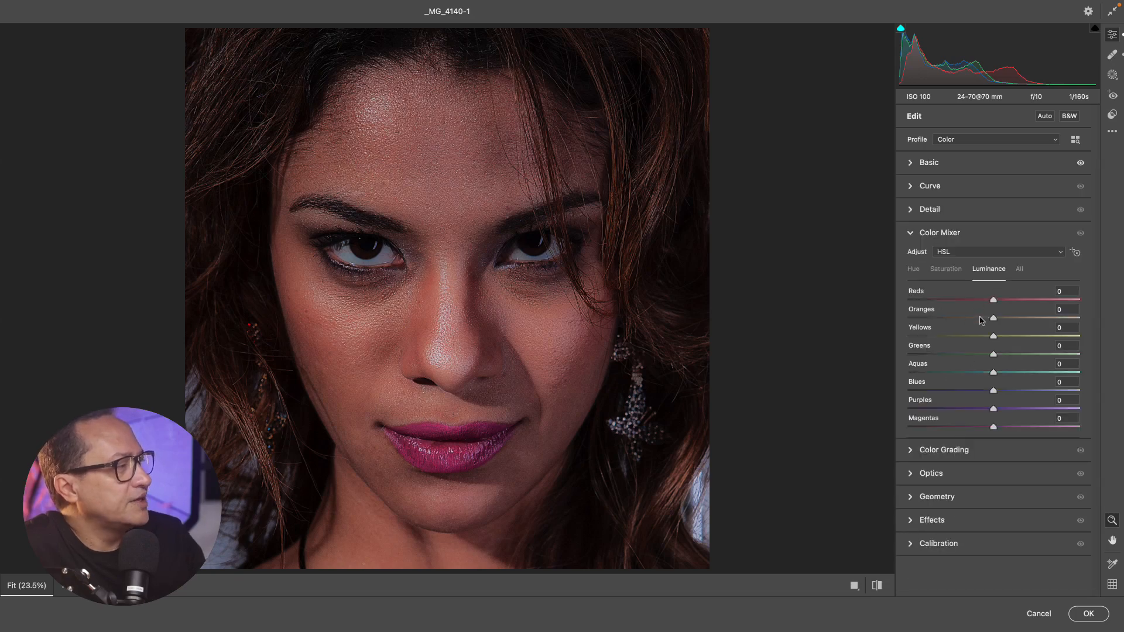
left_click(947, 269)
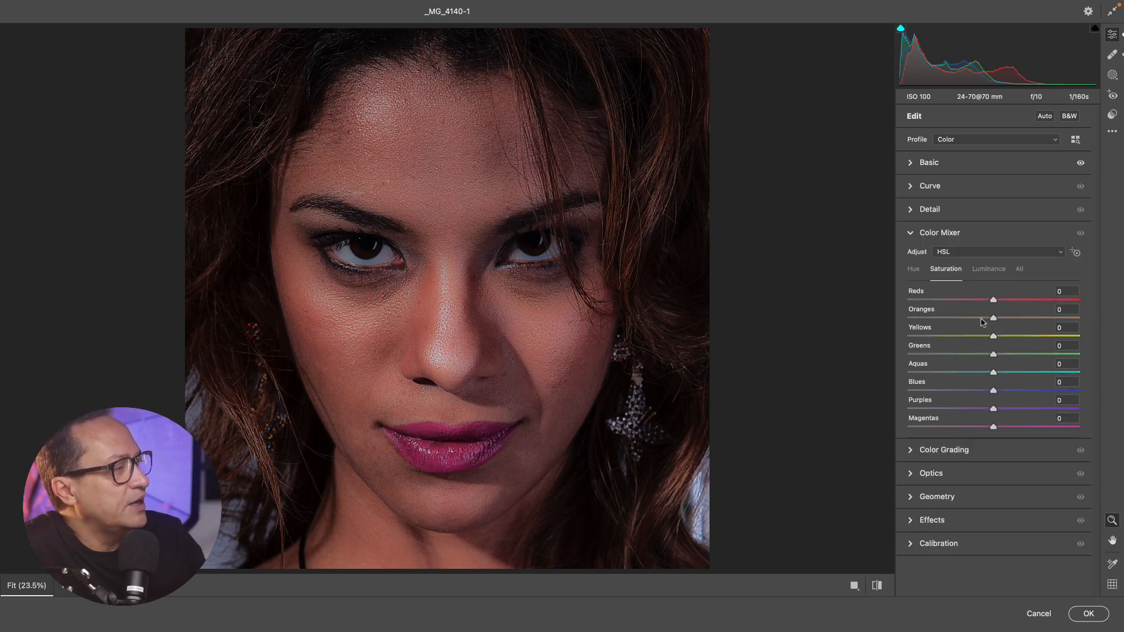
left_click_drag(993, 318, 981, 318)
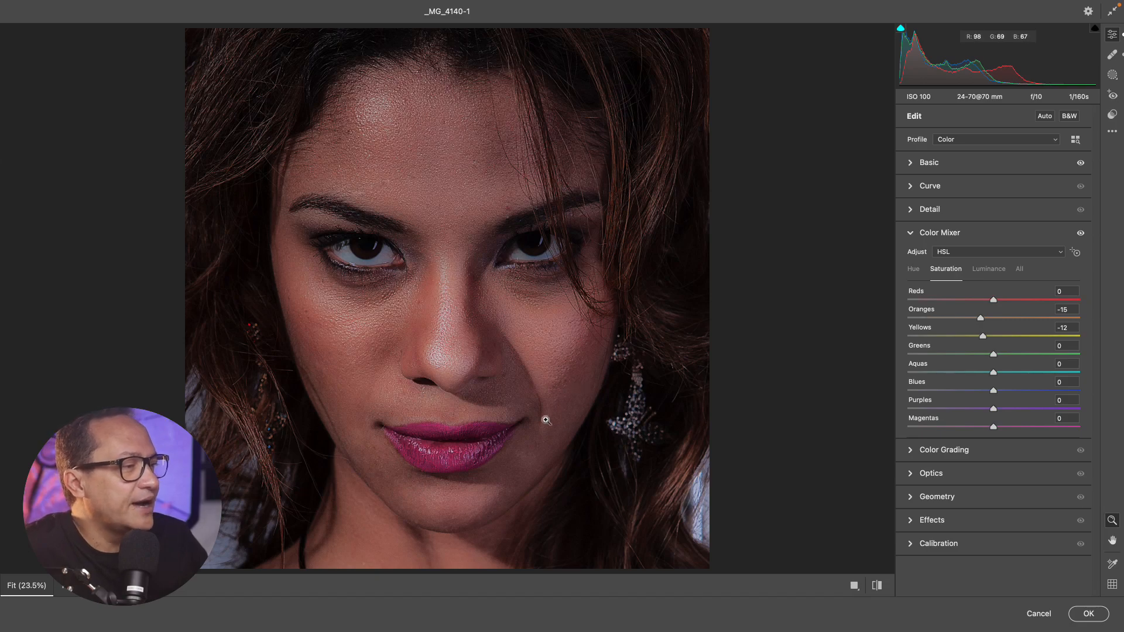
left_click(556, 395)
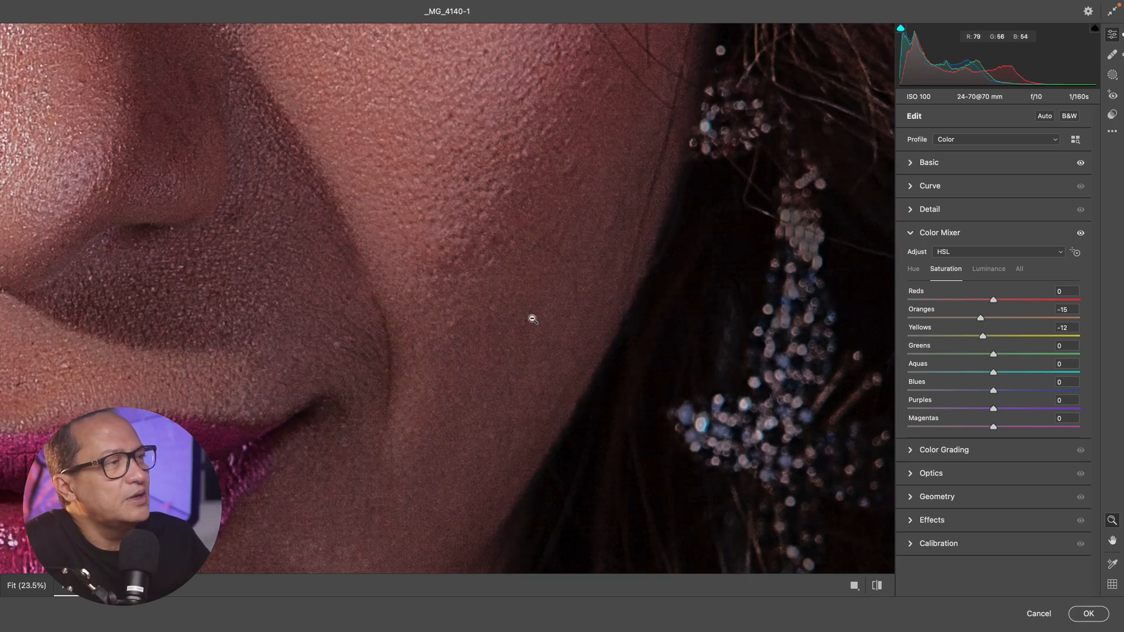
Heal the uneven skin spots on the right cheek outside the smile line with the Heal tool
key("b")
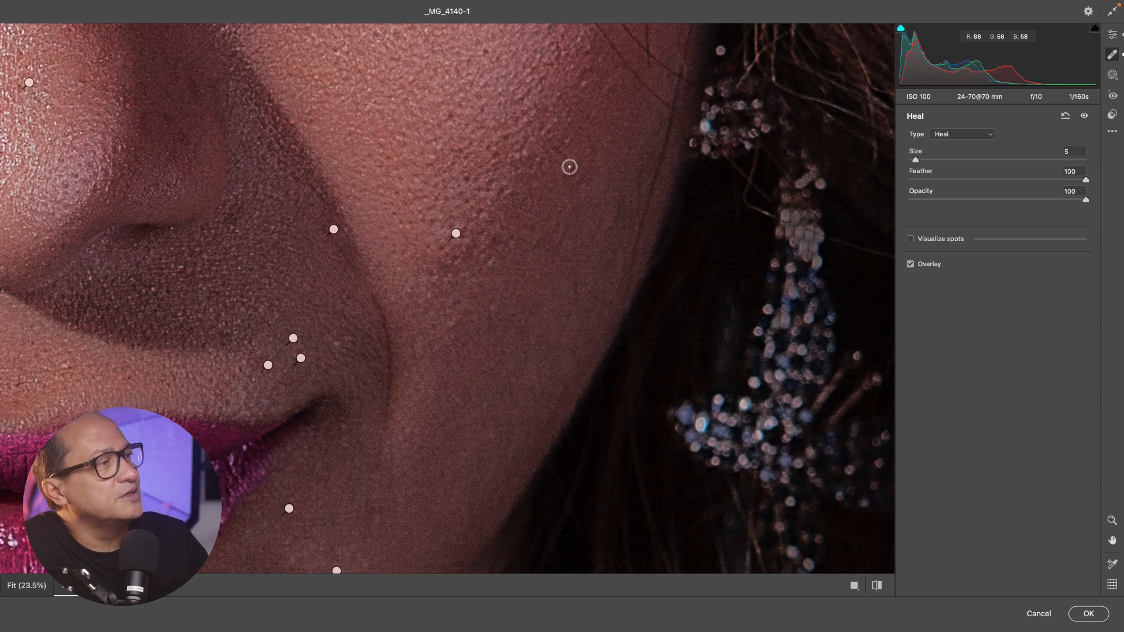
left_click(493, 242)
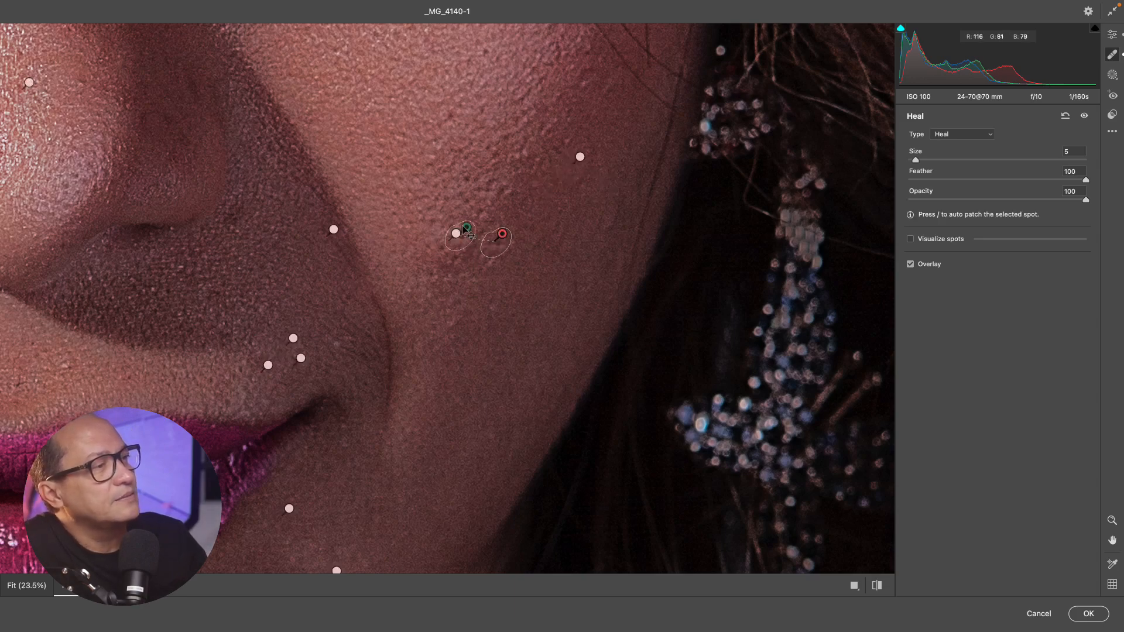
left_click(509, 191)
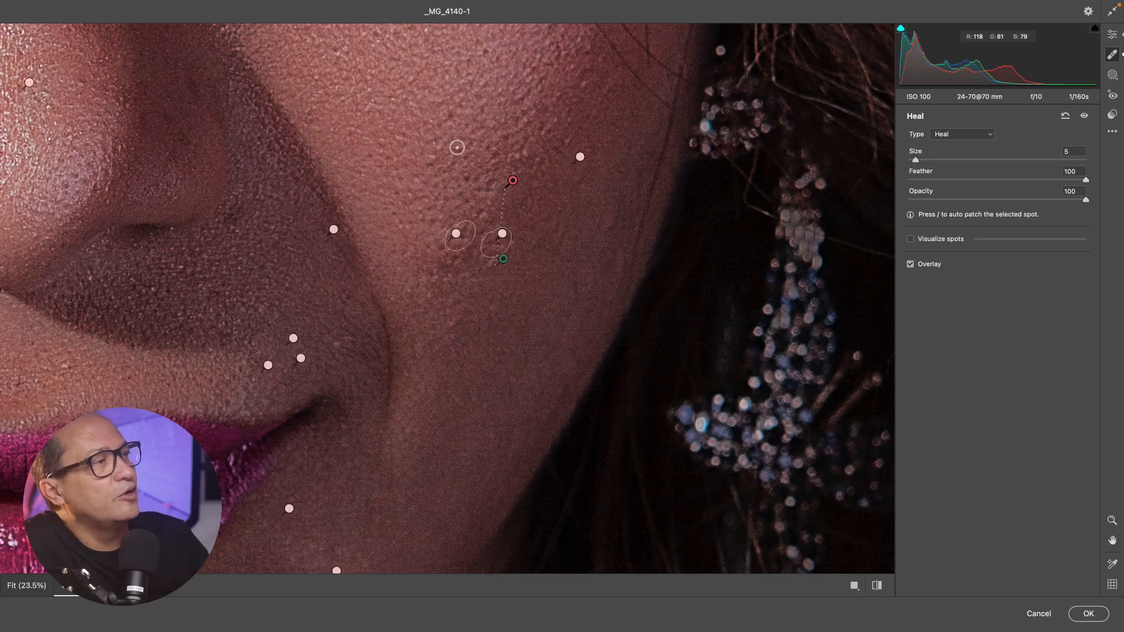
Heal the dark marks and uneven skin between the left corner of the mouth and the lower jaw with several short strokes
key("space")
left_click_drag(373, 410, 639, 237)
left_click_drag(210, 387, 514, 288)
mouse_move(332, 278)
left_mouse_down()
mouse_move(457, 268)
mouse_move(484, 359)
left_mouse_up()
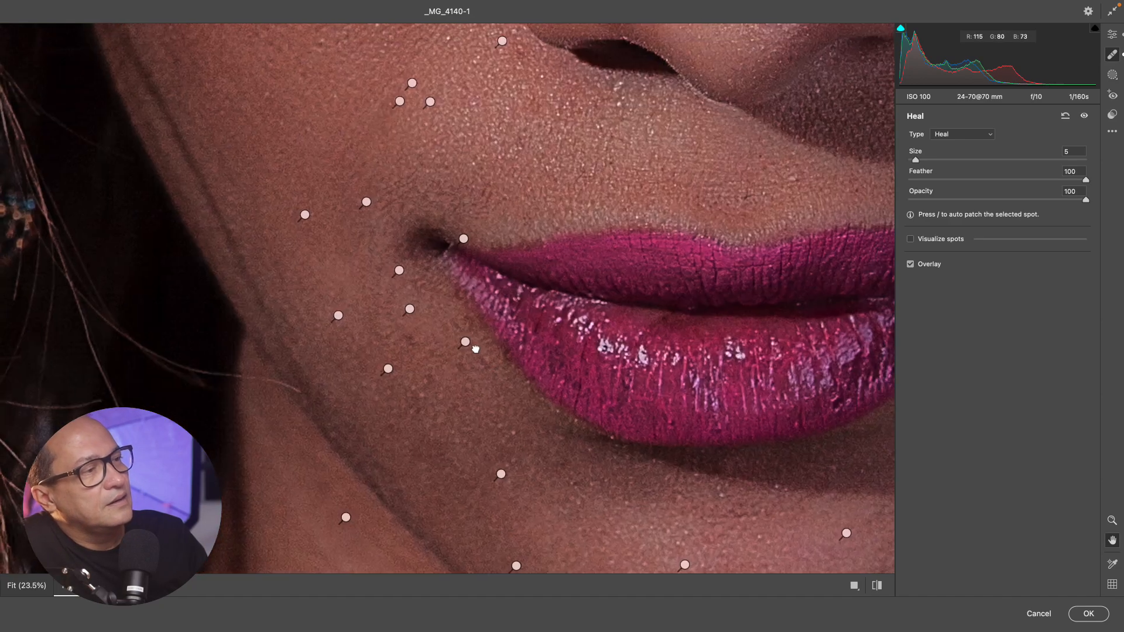
left_click_drag(412, 337, 411, 346)
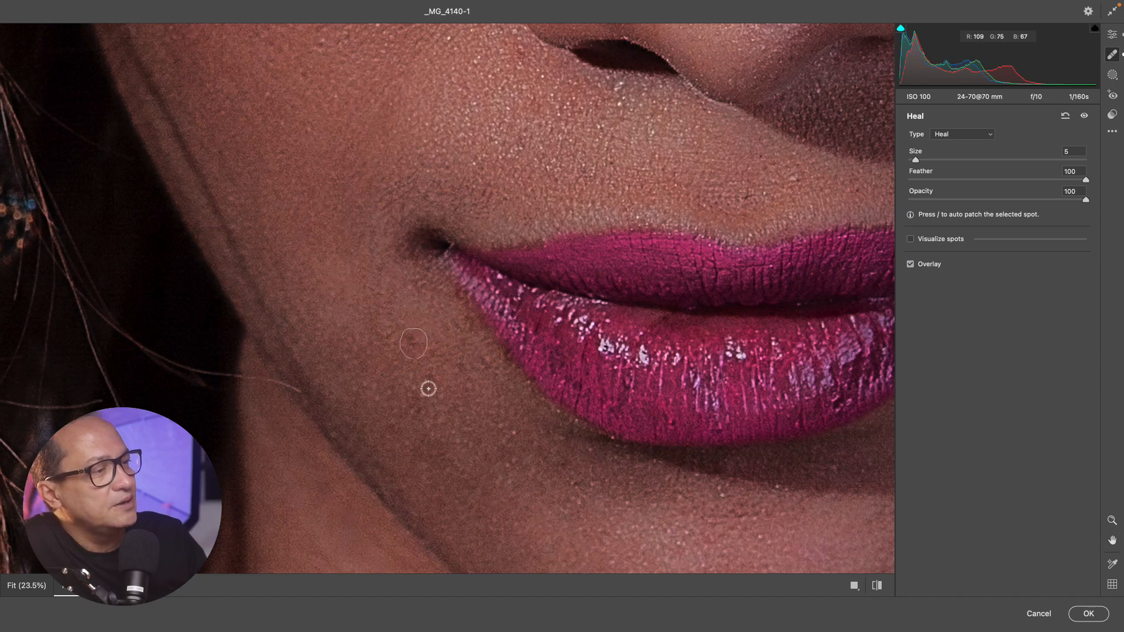
mouse_move(429, 388)
left_mouse_down()
mouse_move(437, 370)
mouse_move(476, 361)
left_mouse_up()
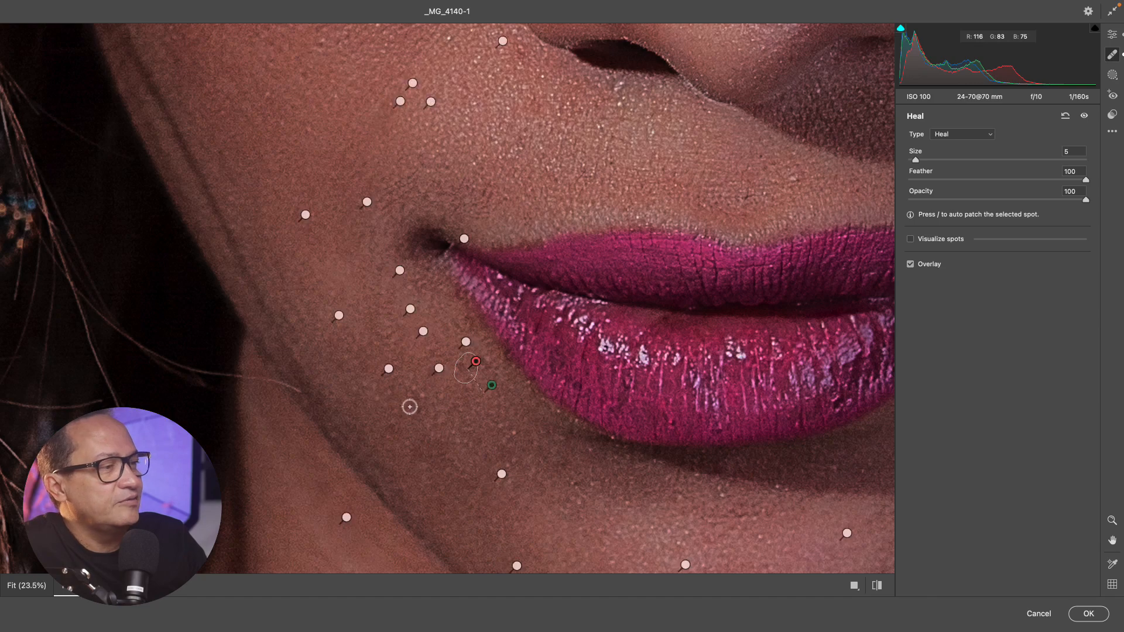
left_click_drag(412, 408, 430, 390)
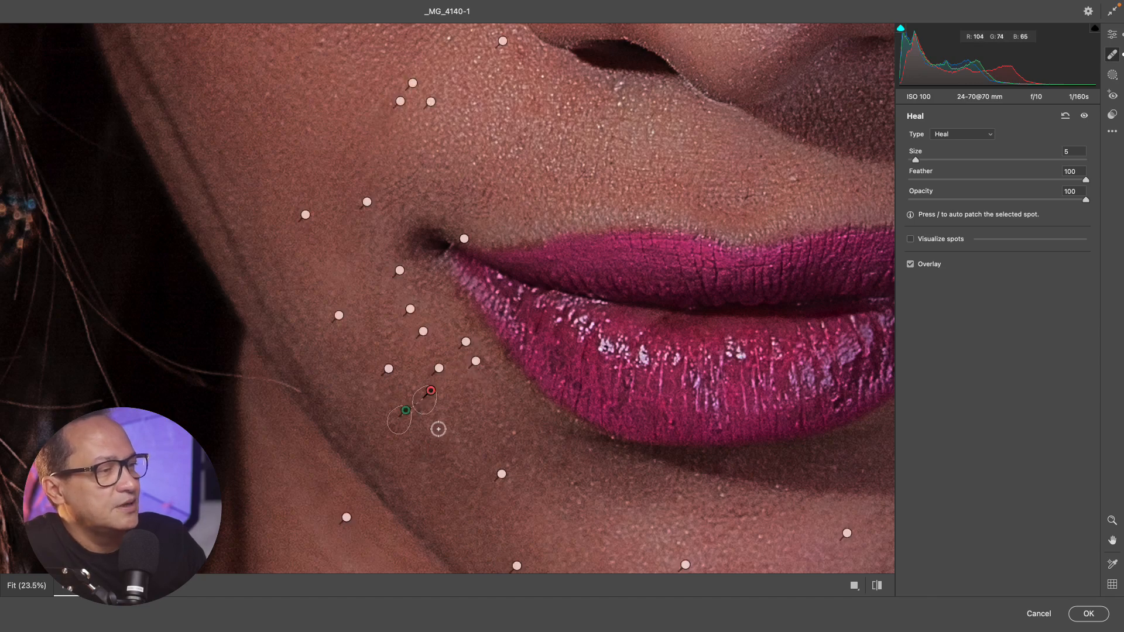
mouse_move(438, 429)
left_mouse_down()
mouse_move(448, 413)
mouse_move(394, 425)
mouse_move(464, 479)
mouse_move(448, 463)
left_mouse_up()
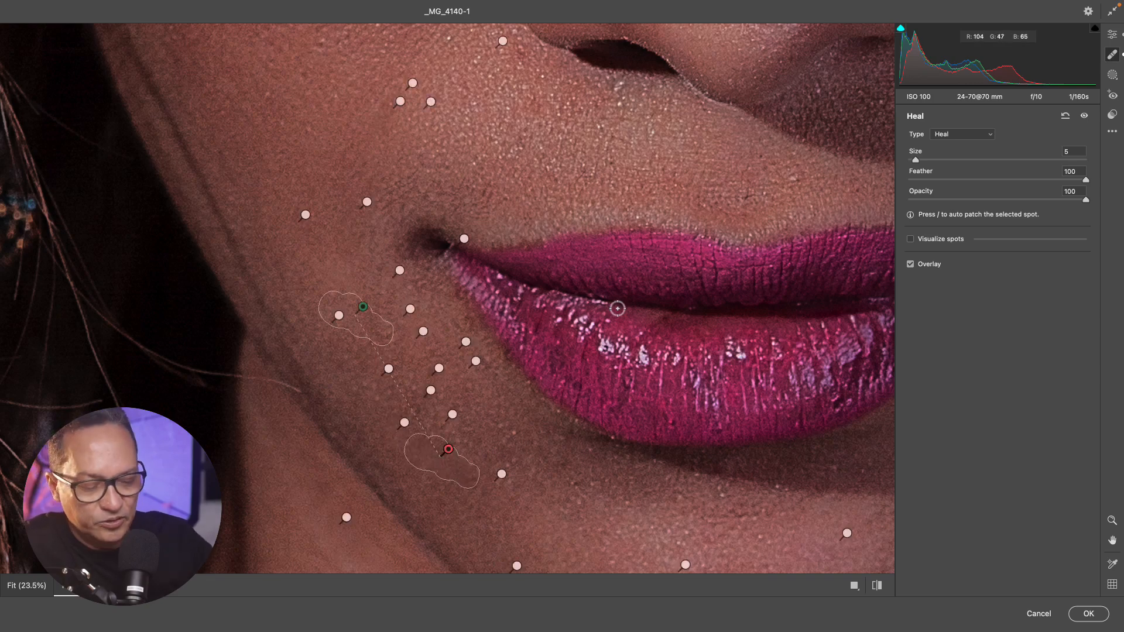
Raise the Texture of the whole image to +38 in the Basic adjustments
key("super+0")
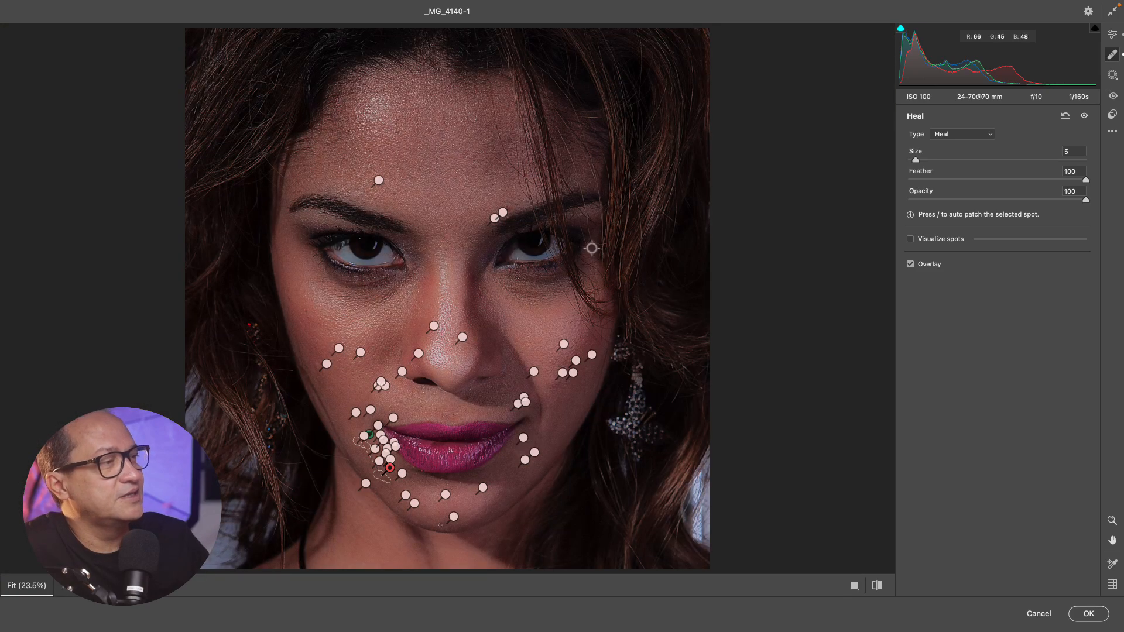
left_click(1114, 37)
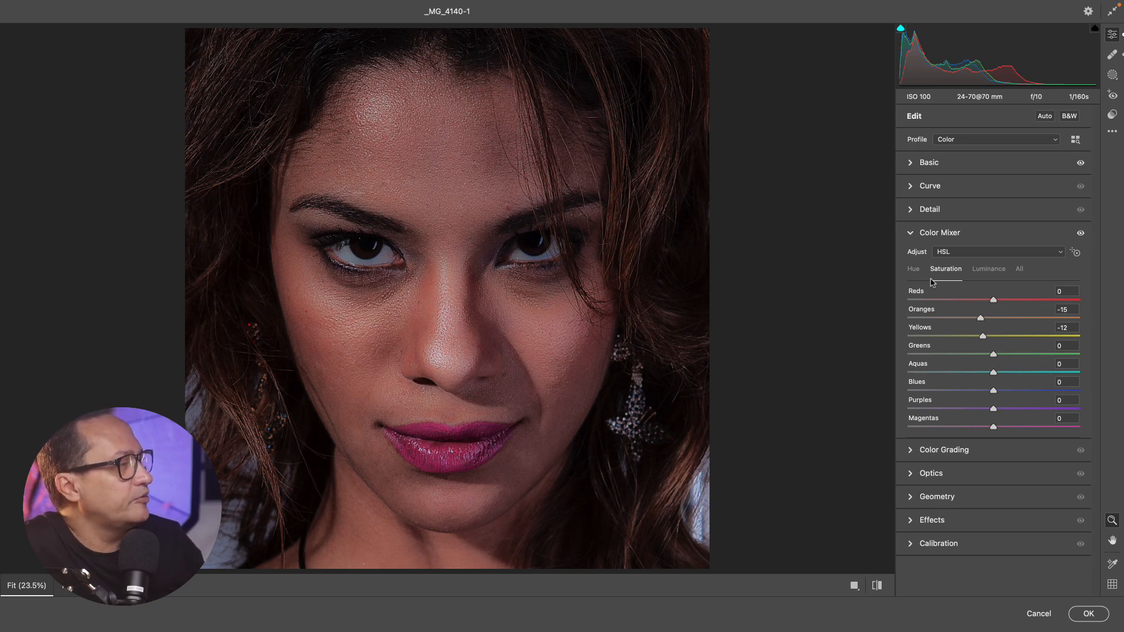
left_click(915, 164)
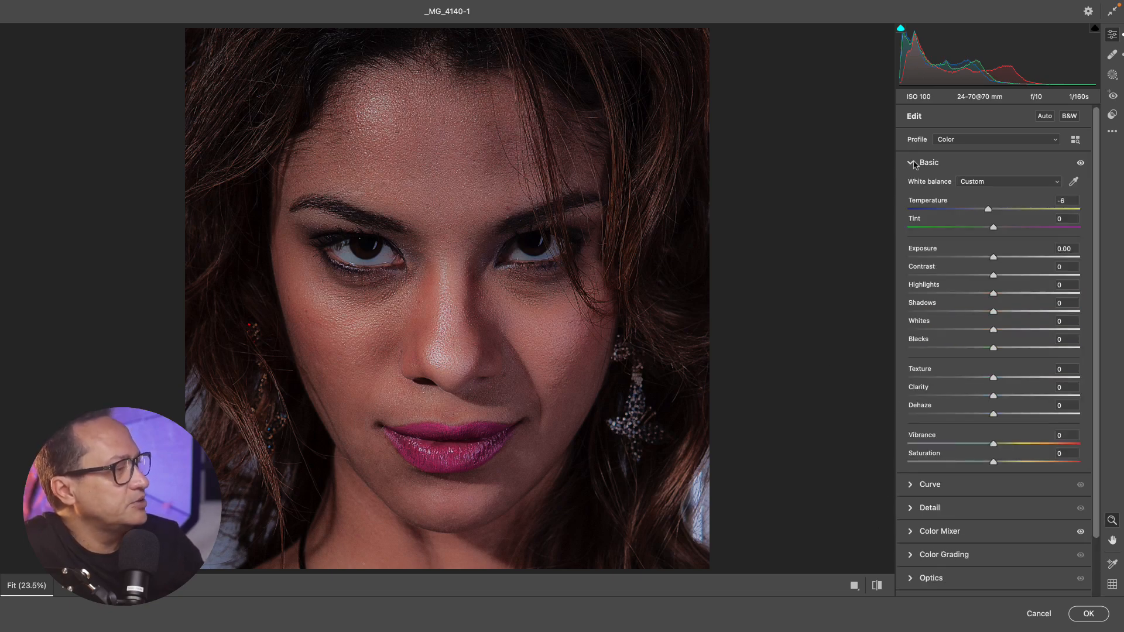
left_click(1025, 381)
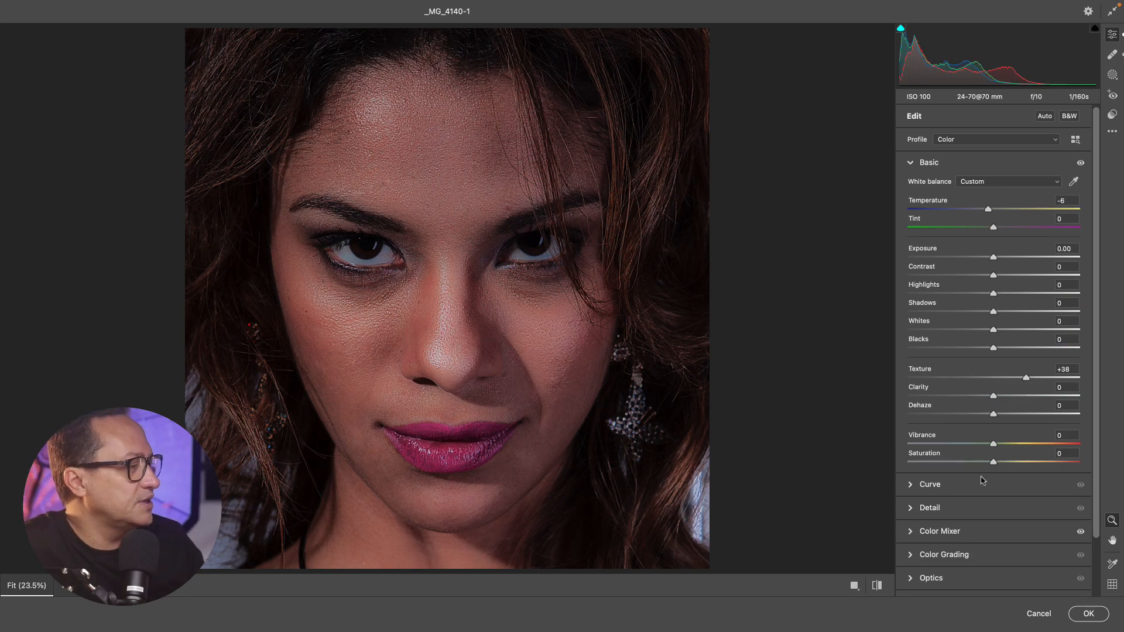
Color grade the midtones to hue 269, saturation 10, try the shadows at hue 206, saturation 6 but reset them, and apply the filter
left_click(912, 555)
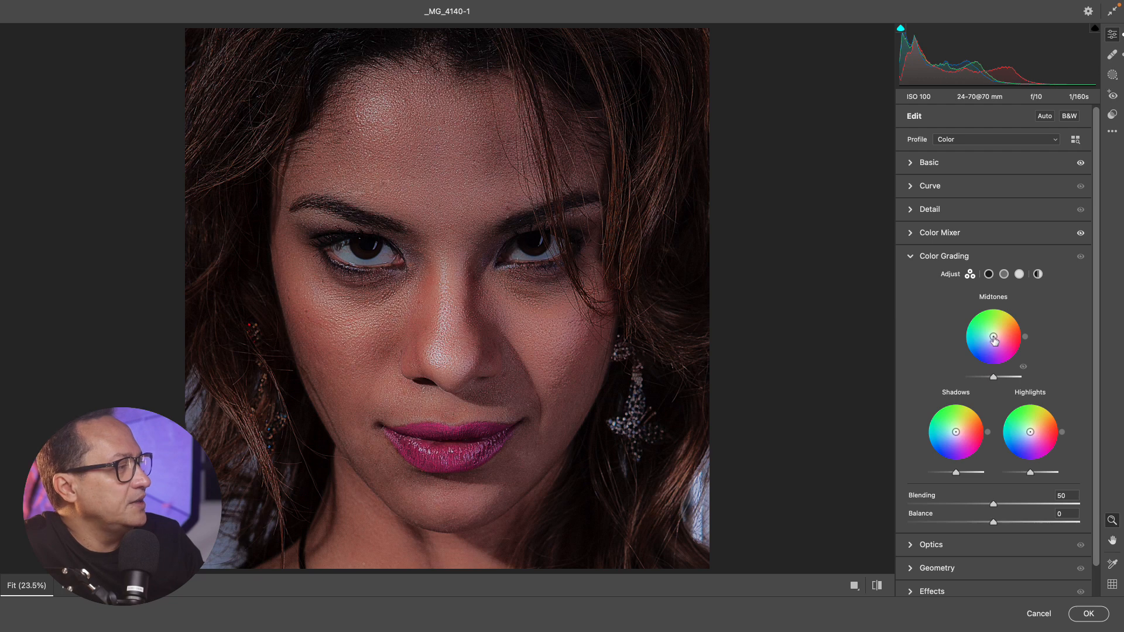
left_click_drag(996, 341, 993, 340)
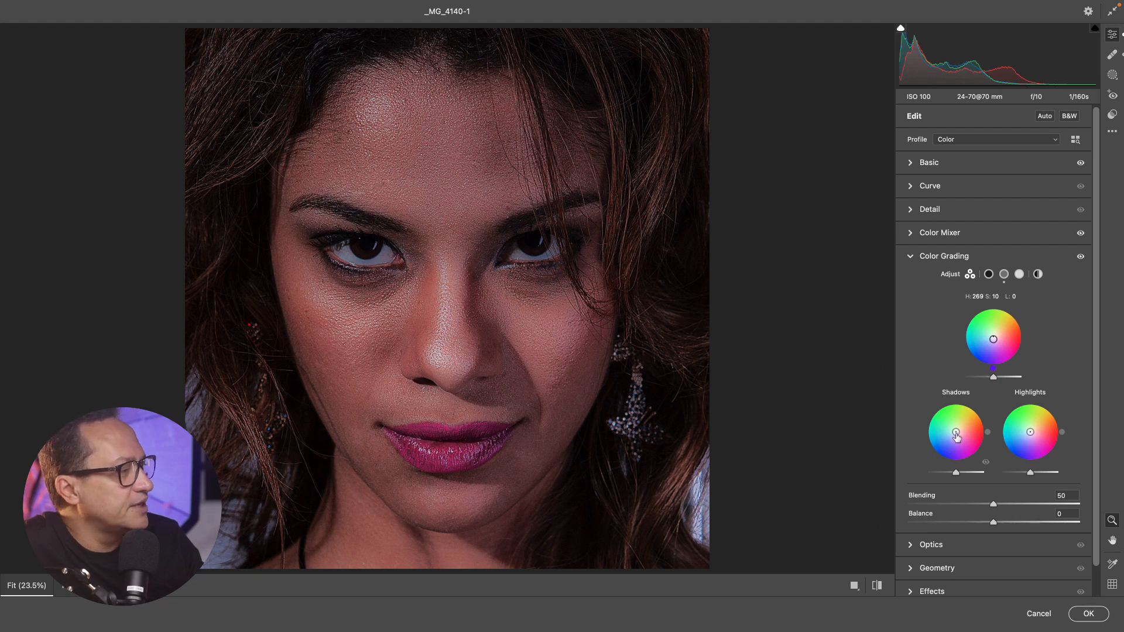
left_click_drag(955, 432, 955, 433)
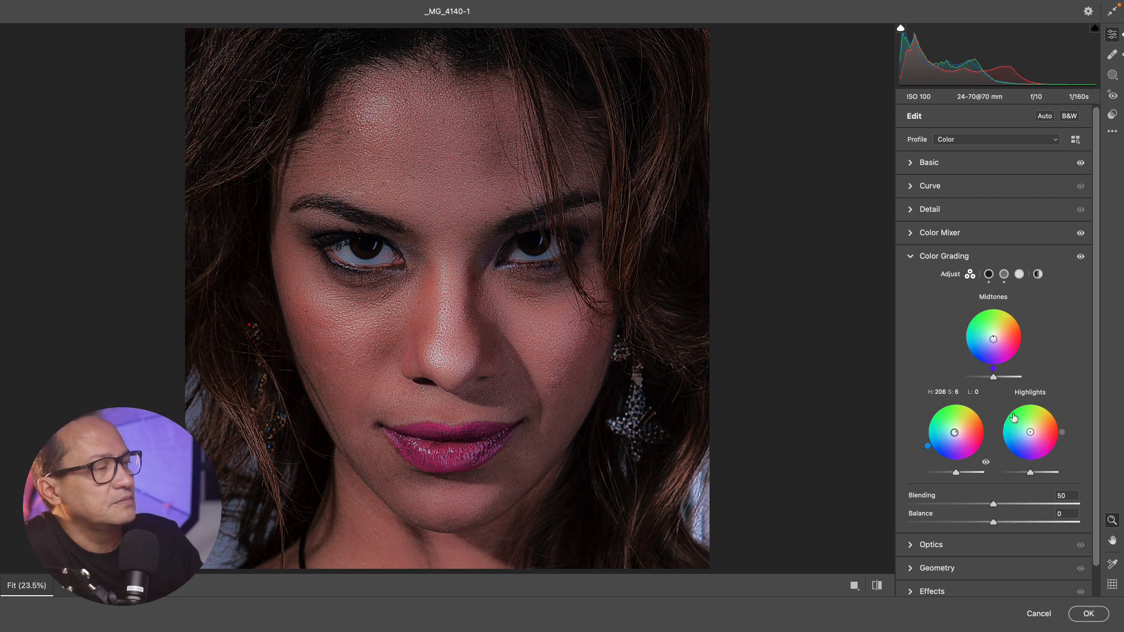
double_click(955, 433)
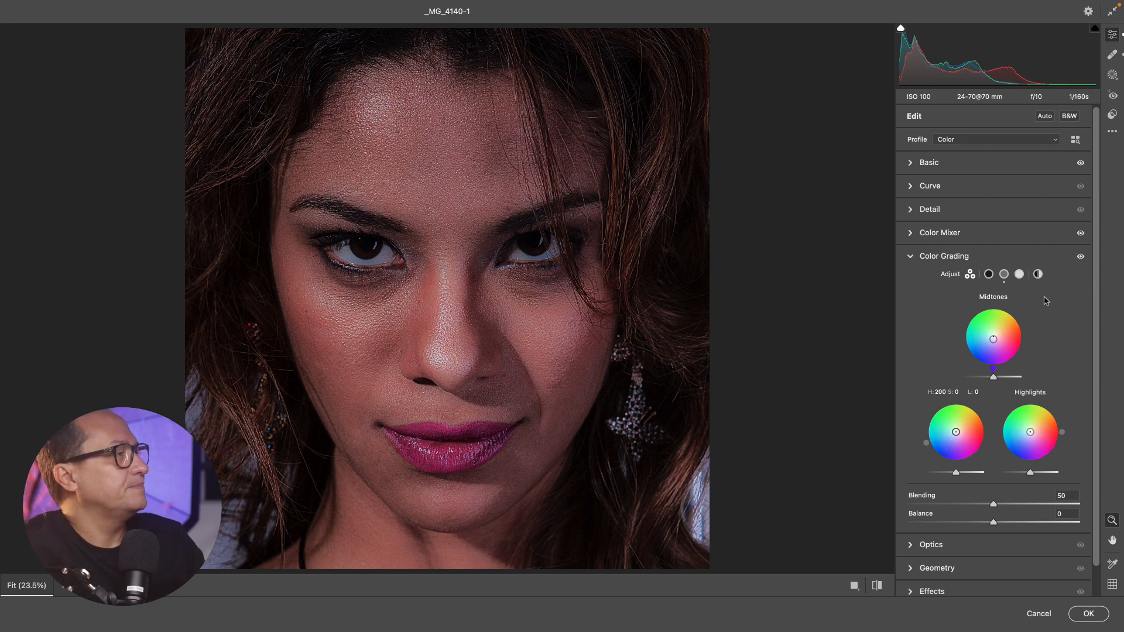
left_click(914, 258)
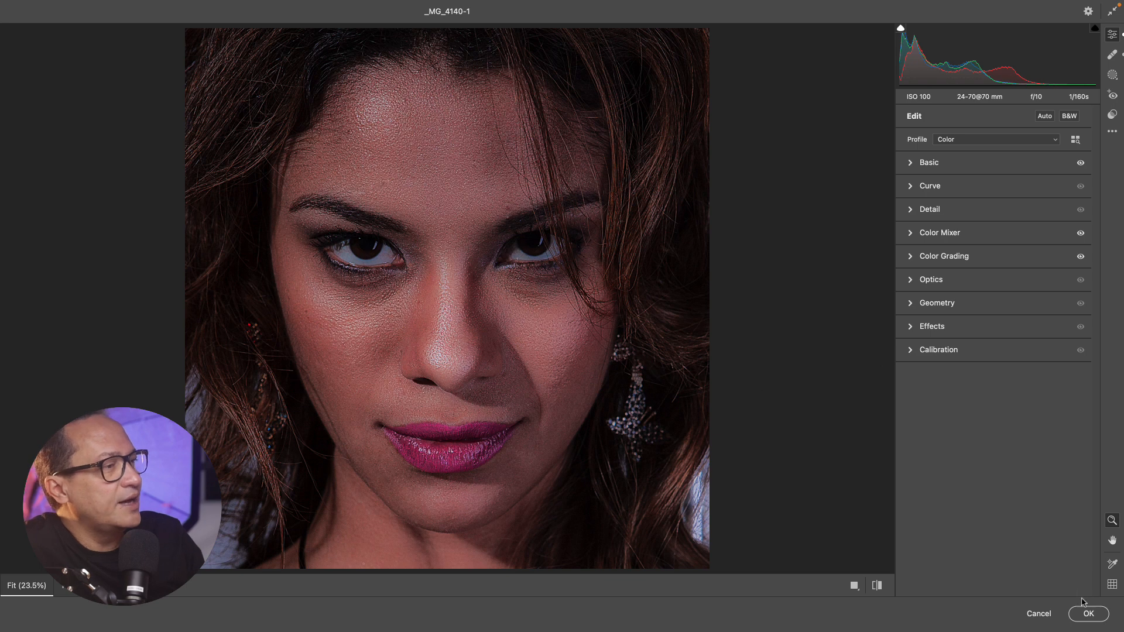
left_click(1083, 618)
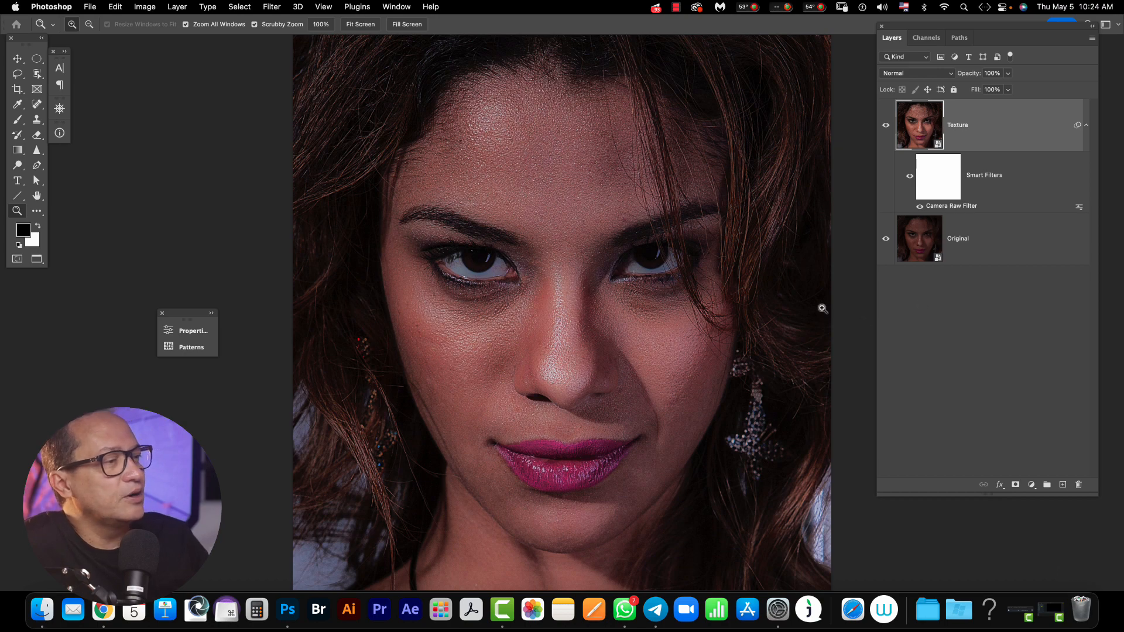
Compare the retouched portrait with the Original layer shown alone, switching between the two versions twice
left_click_drag(582, 286, 523, 287)
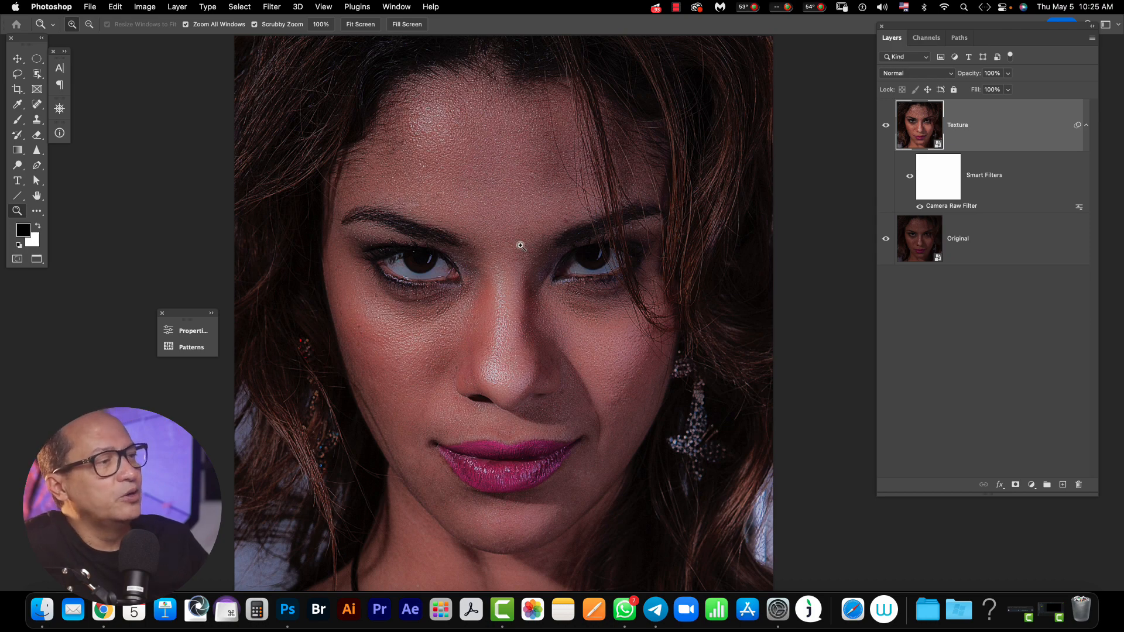
key("alt")
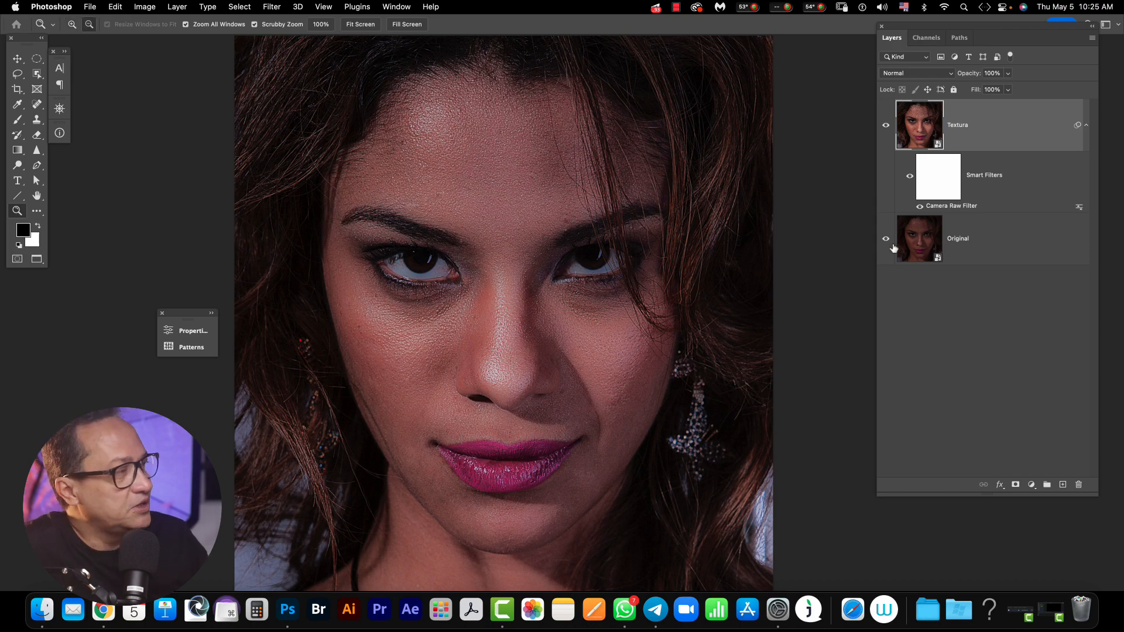
left_click(889, 243, "alt")
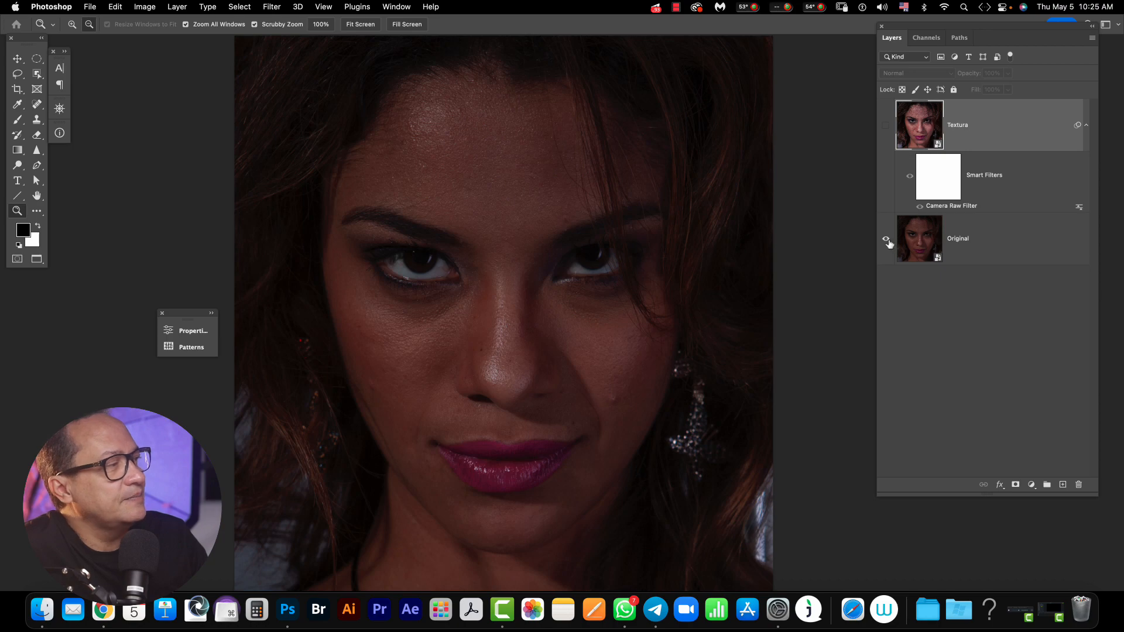
left_click(887, 243, "alt")
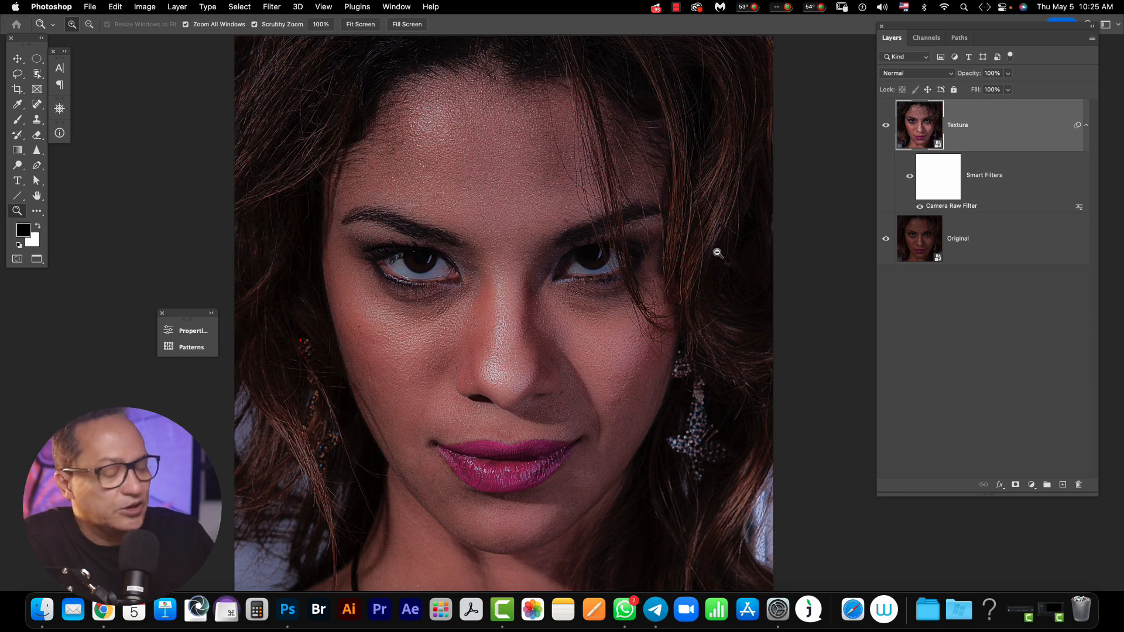
key("alt")
left_click(887, 240, "alt")
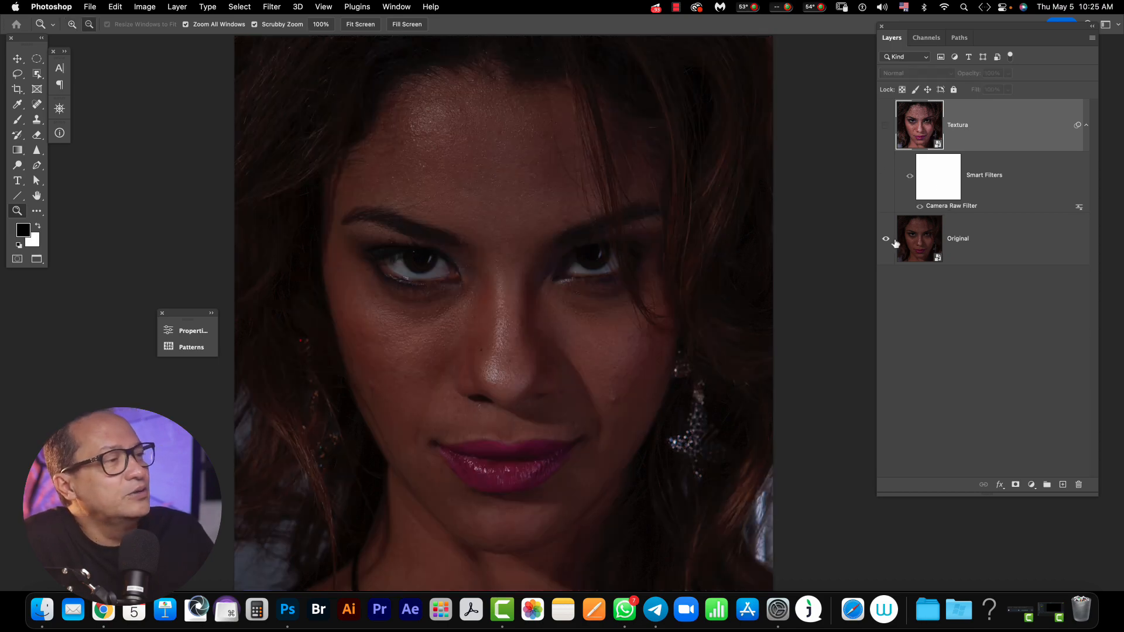
left_click(888, 240, "alt")
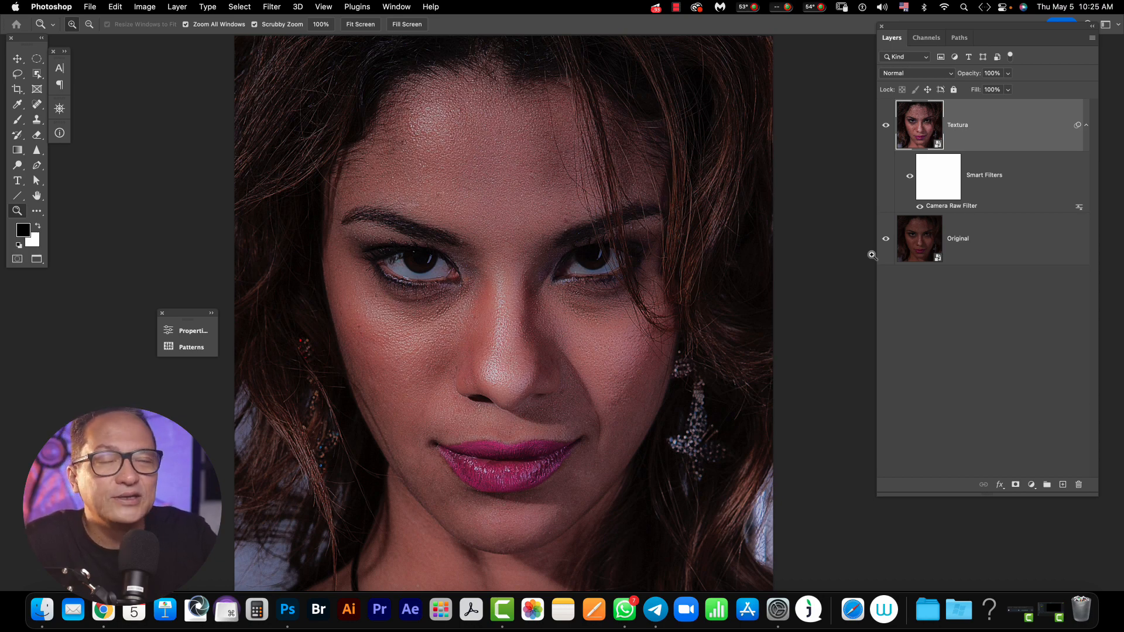
Compare the skin texture around the nose and eyes close up against the Original layer shown alone
left_click(452, 334)
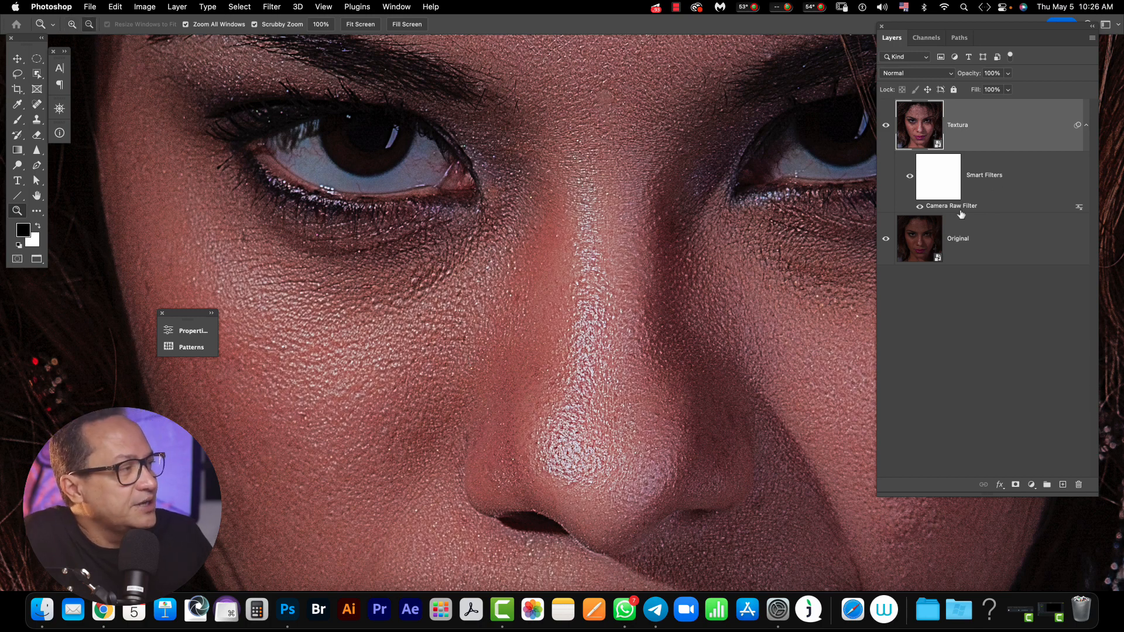
left_click(886, 238, "alt")
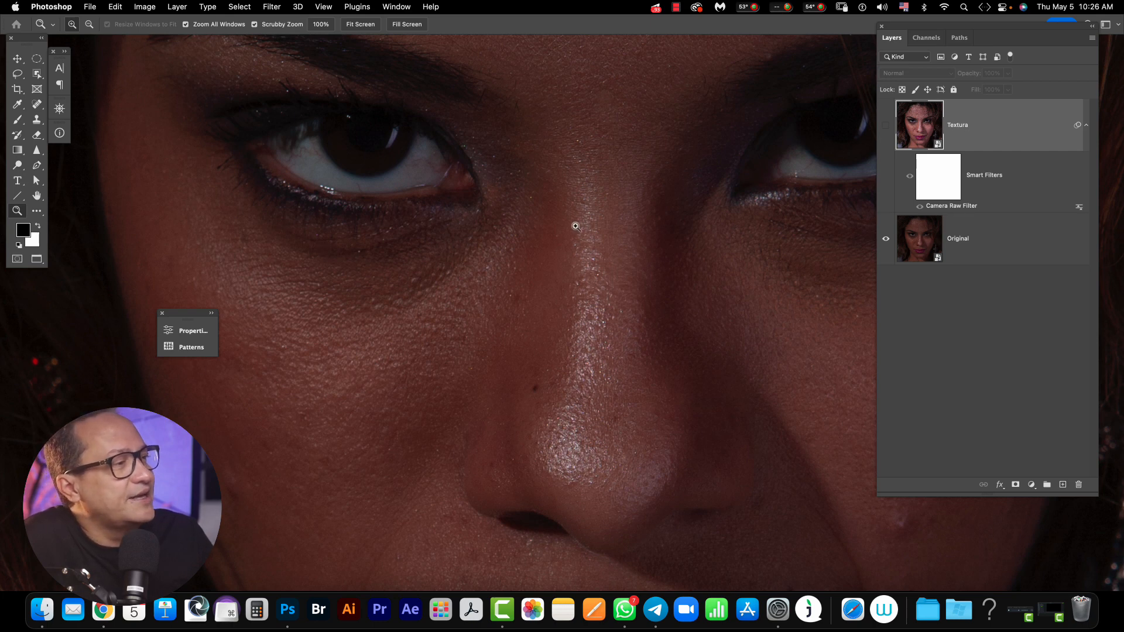
left_click(886, 240, "alt")
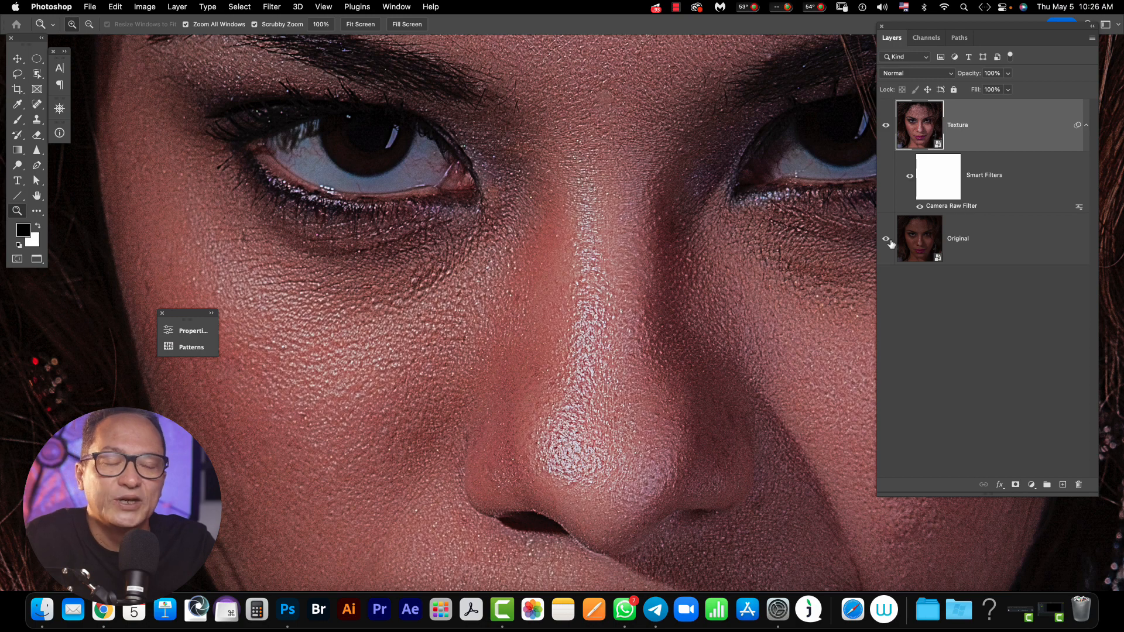
Compare the full portrait once more against the Original layer alone, and make the Original layer active
key("super+0")
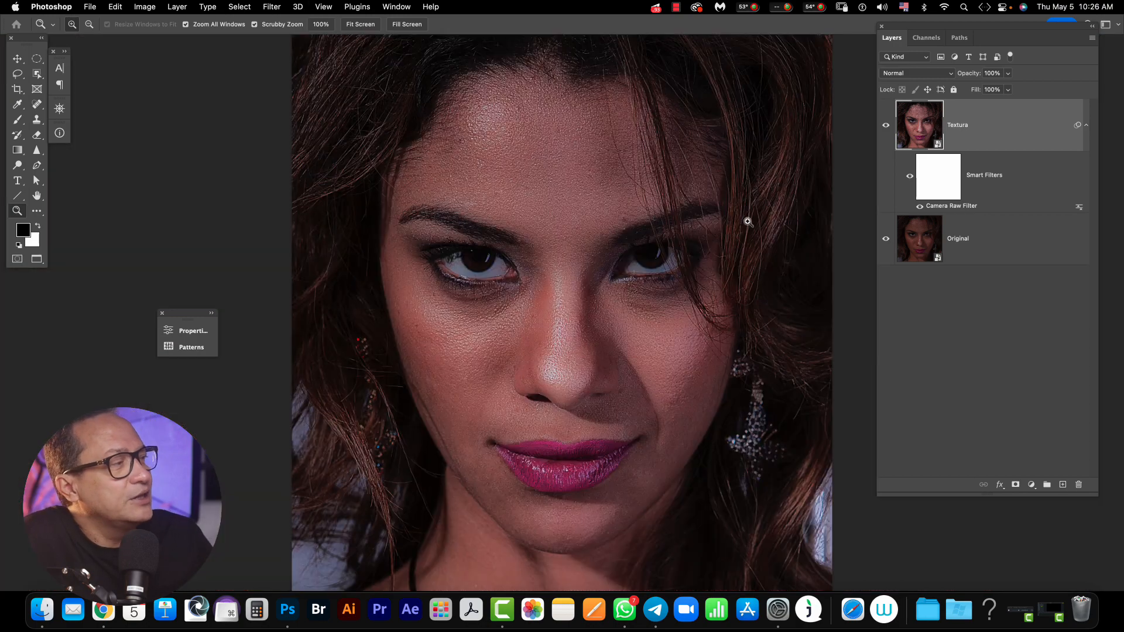
left_click(886, 239, "alt")
left_click(886, 240, "alt")
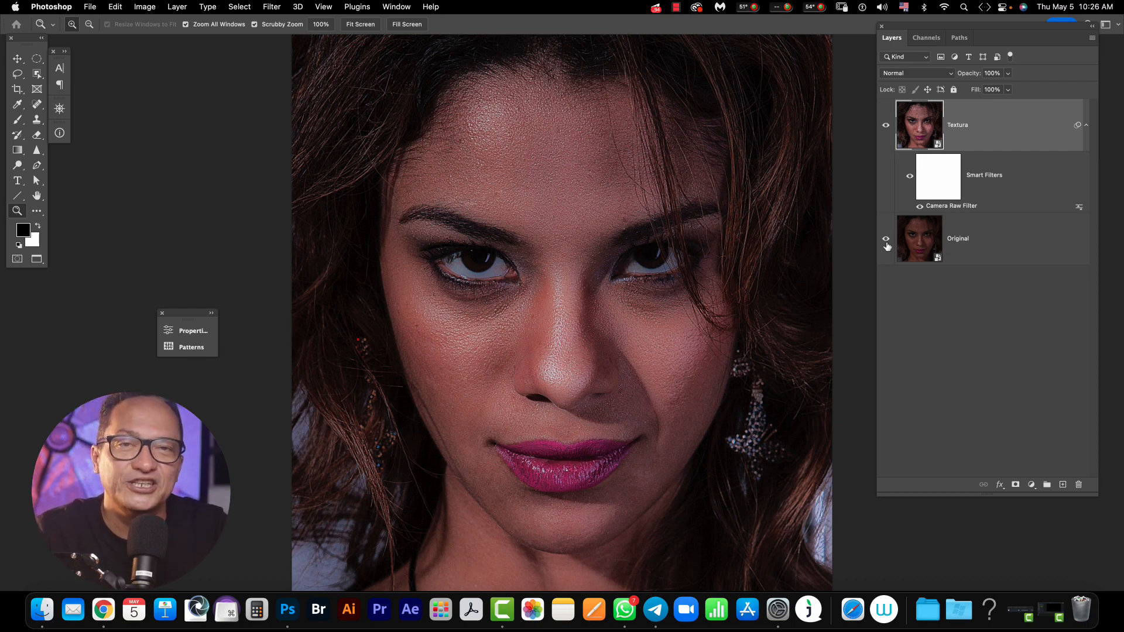
left_click(891, 251)
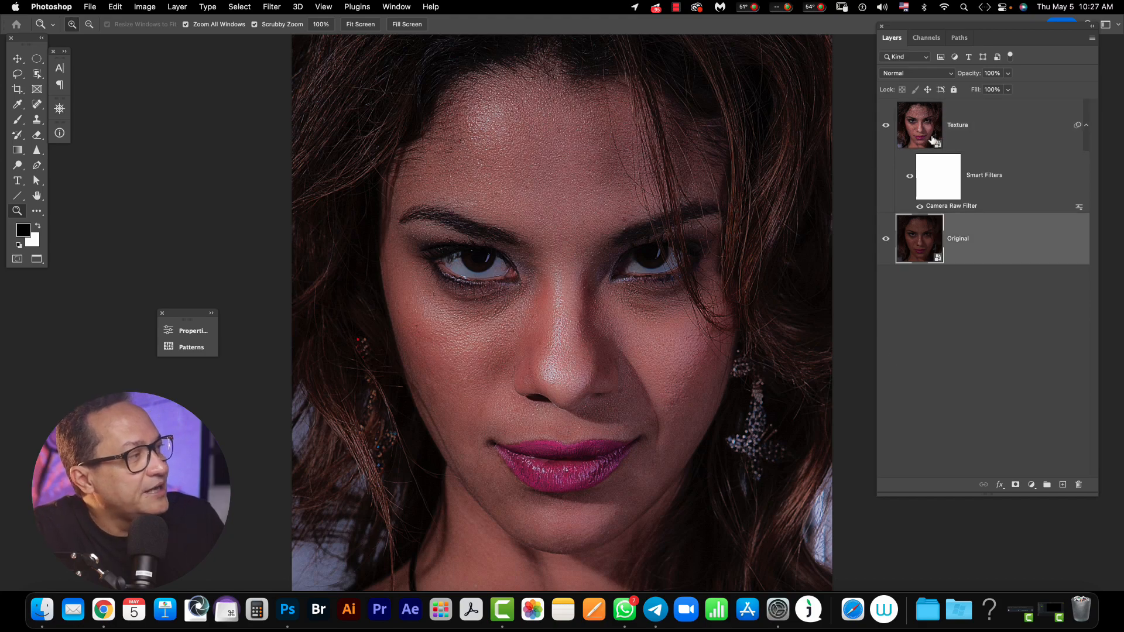